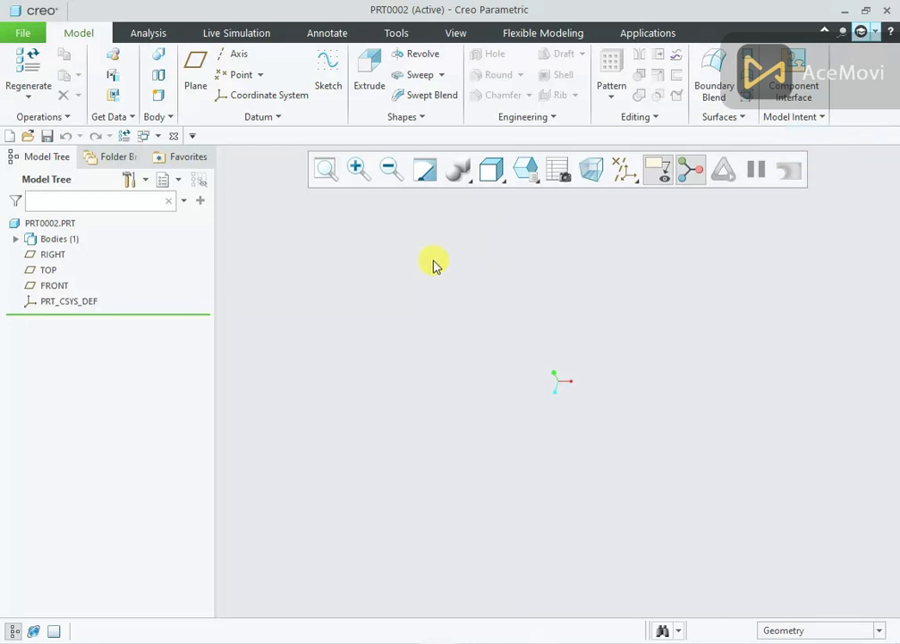
- Display all datum entities and start an extrude sketch on the TOP plane, oriented parallel to the screen
click(624, 170)
click(630, 195)
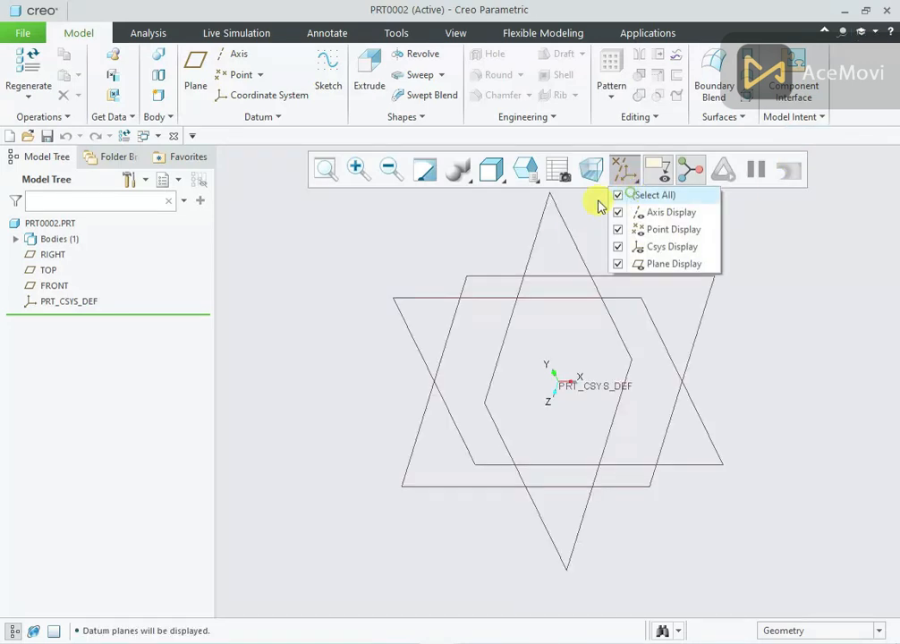
click(49, 270)
click(77, 203)
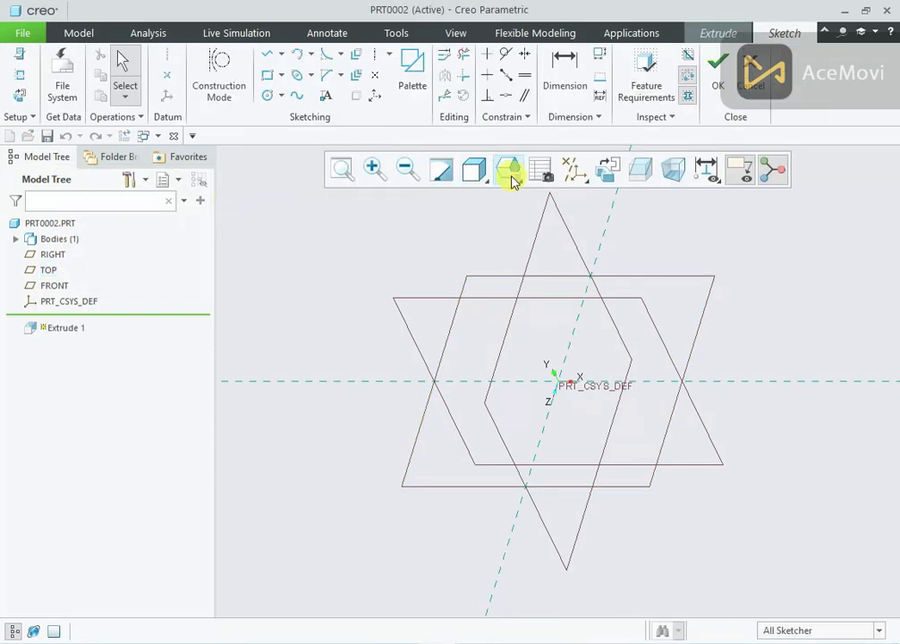
click(606, 169)
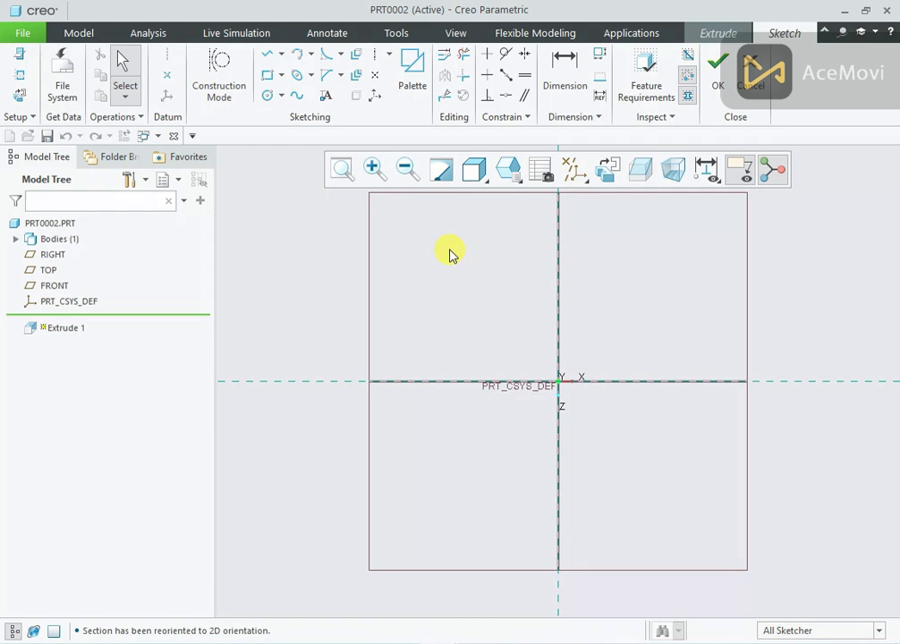
- Sketch a circle about 270.55 in diameter centred on the origin
right_click(449, 253)
click(525, 280)
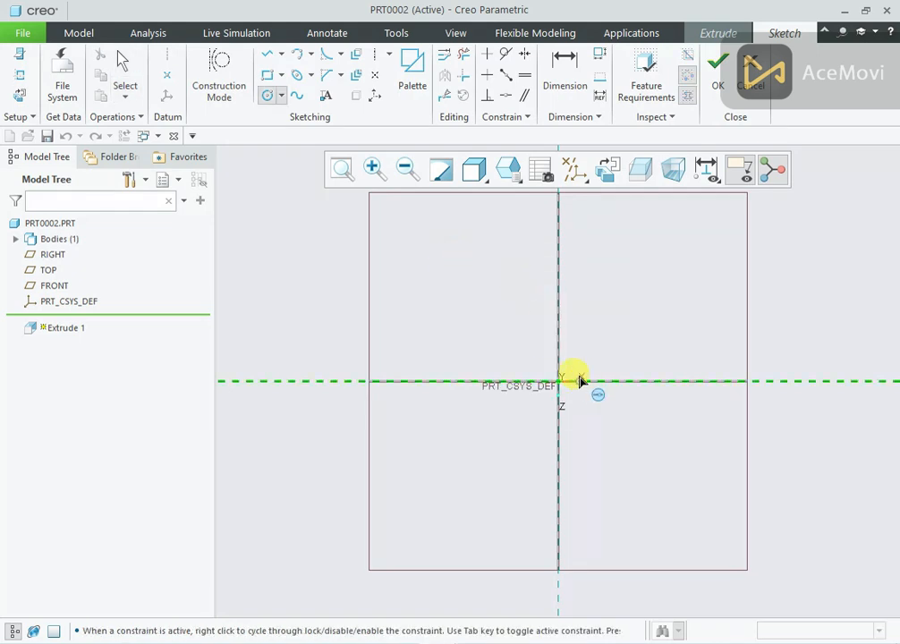
click(563, 381)
click(594, 288)
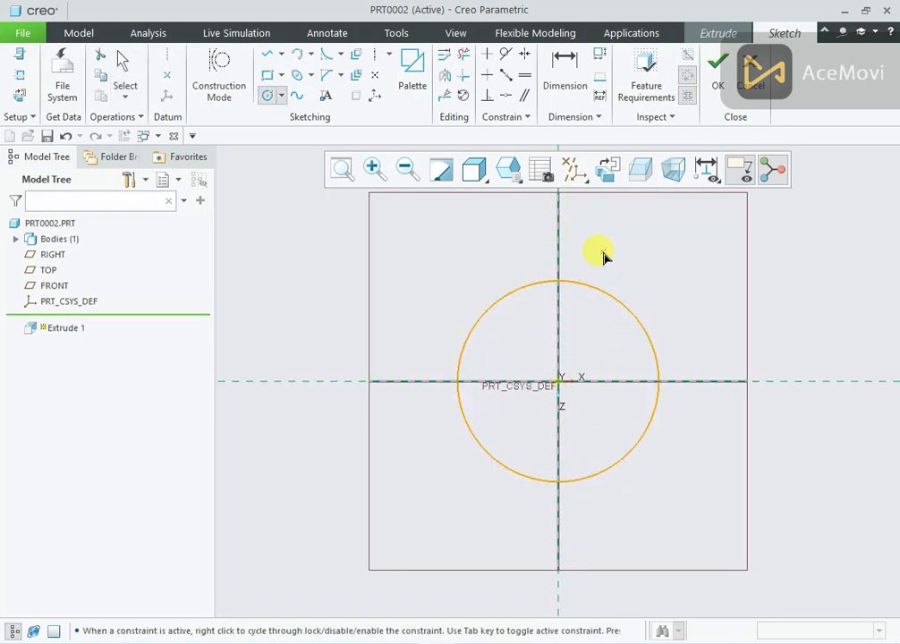
middle_click(604, 257)
- Set the circle's diameter to 40 and finish the extrude sketch
double_click(434, 286)
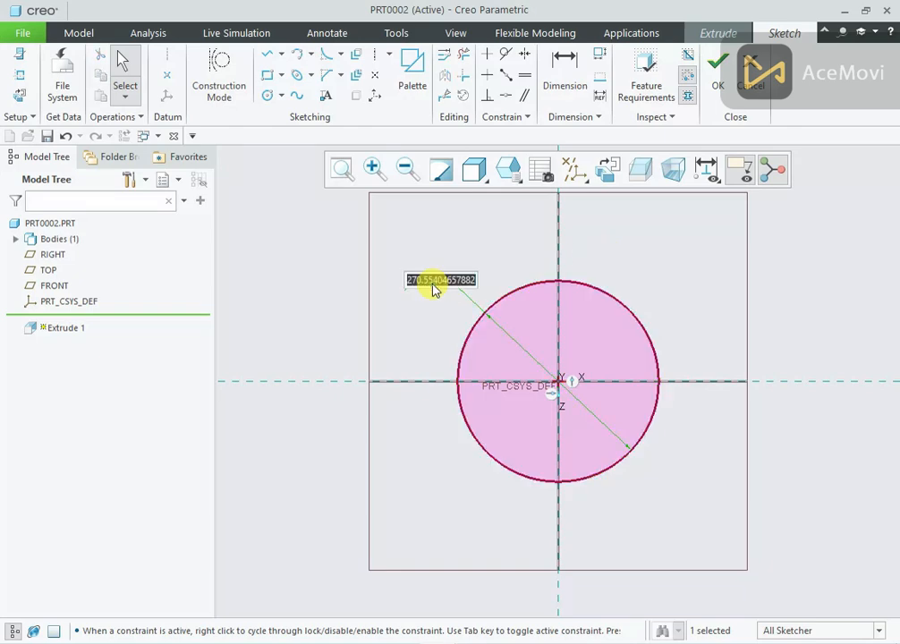
text(3)
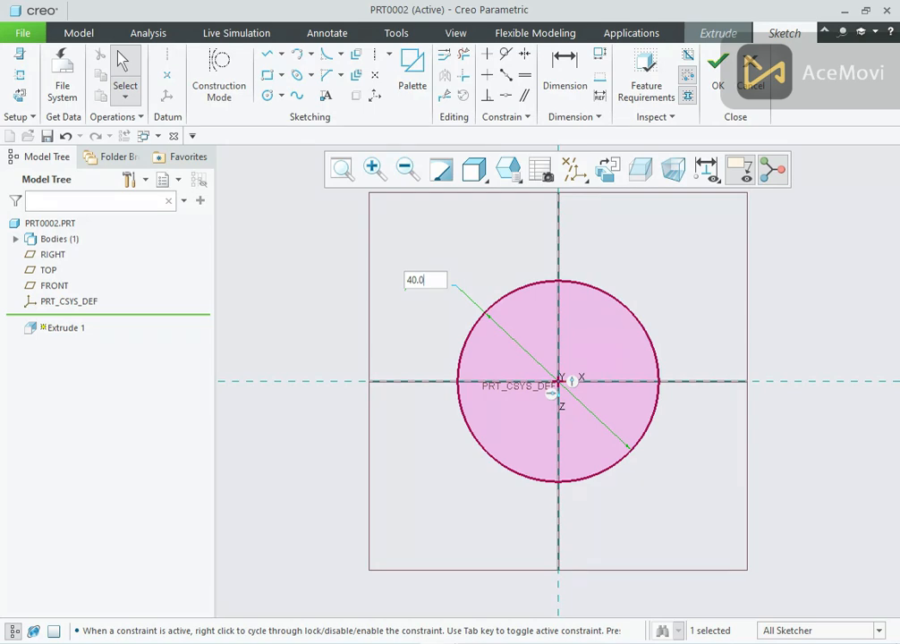
text(0.0)
key(Return)
click(336, 170)
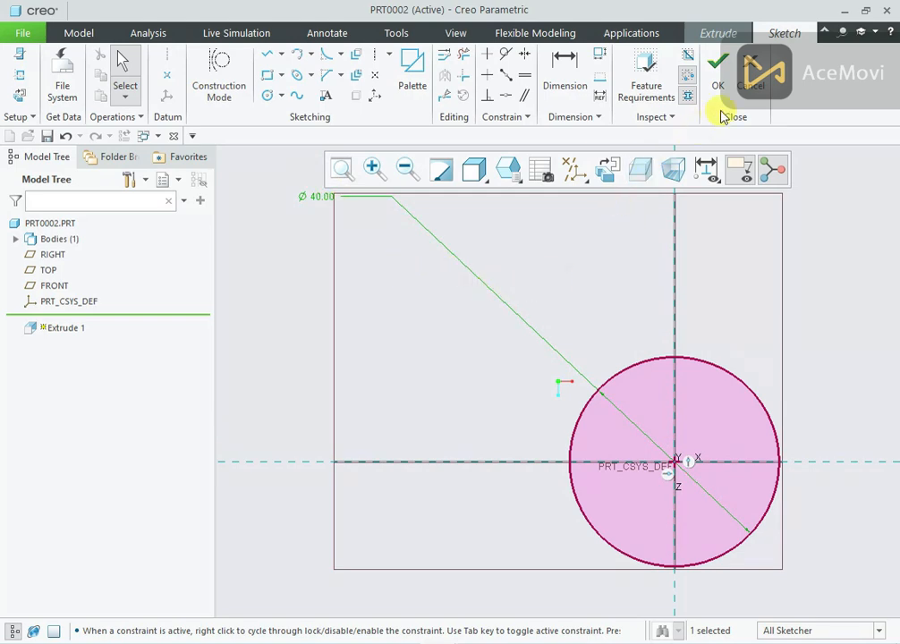
click(718, 72)
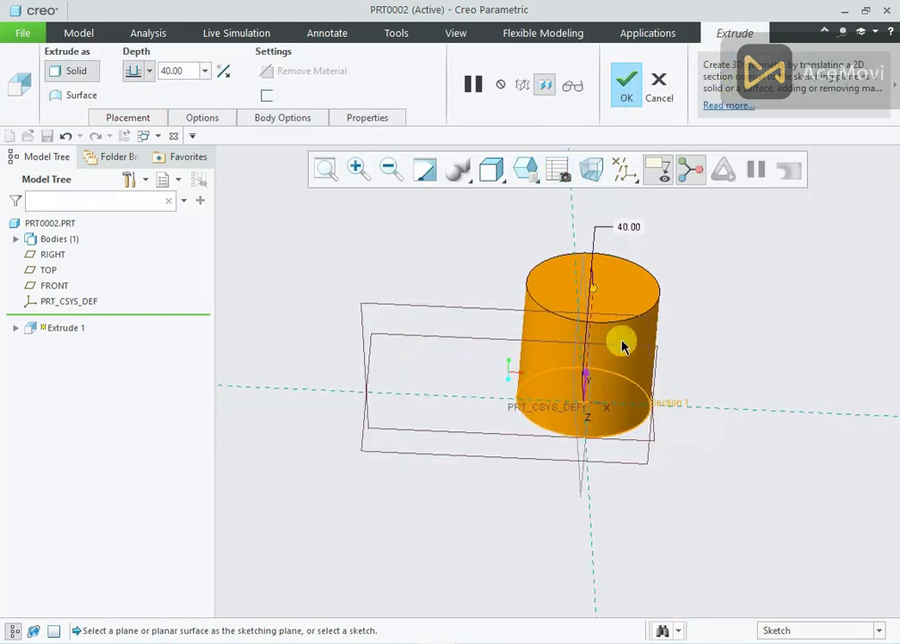
- Set the extrusion depth to 40
mouse_move(577, 283)
mouse_down()
mouse_move(566, 305)
mouse_move(579, 294)
mouse_up()
double_click(617, 232)
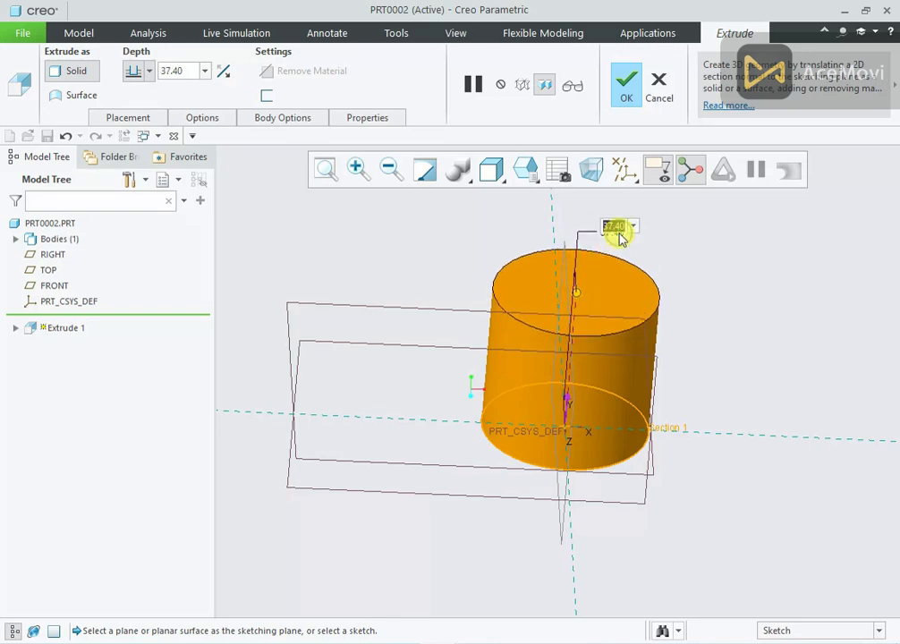
text(40)
key(Return)
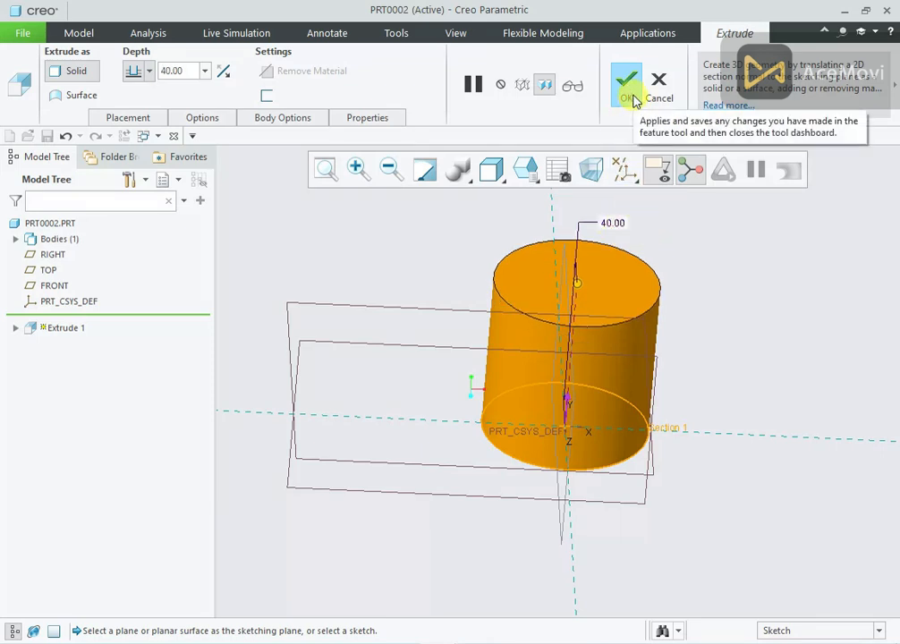
- Set the extrusion depth to 30 and complete the solid cylinder
double_click(614, 225)
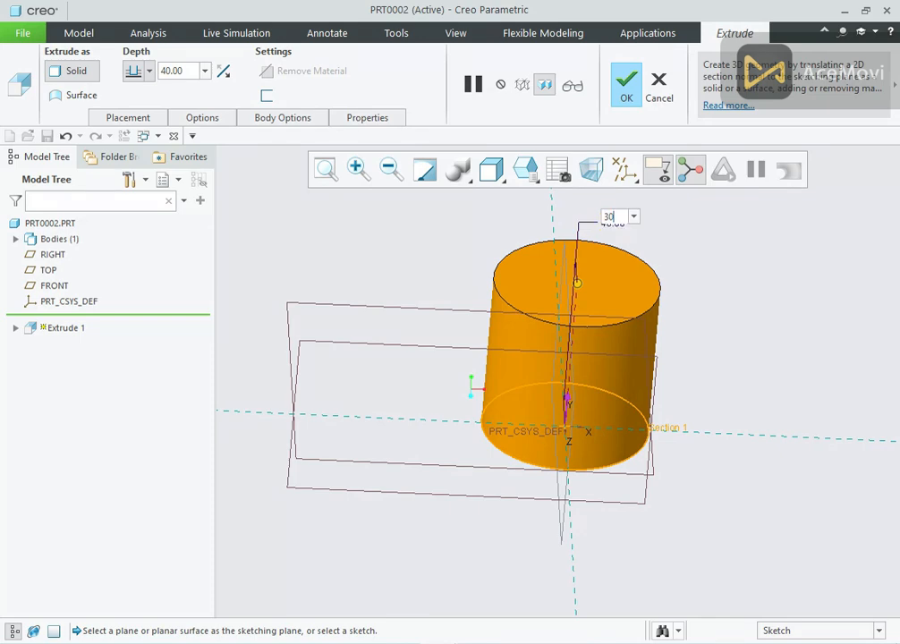
key(Return)
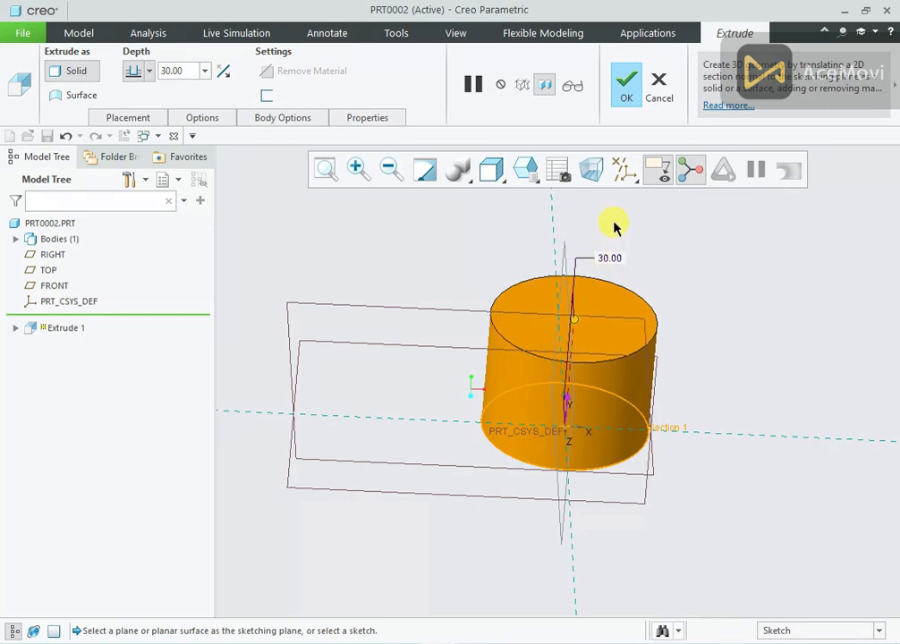
click(630, 93)
click(493, 247)
- Start a solid Blend with sketched sections and open the first section's sketch on the cylinder's top face, viewed in 2D
scroll(434, 273, up, 3)
scroll(470, 220, down, 1)
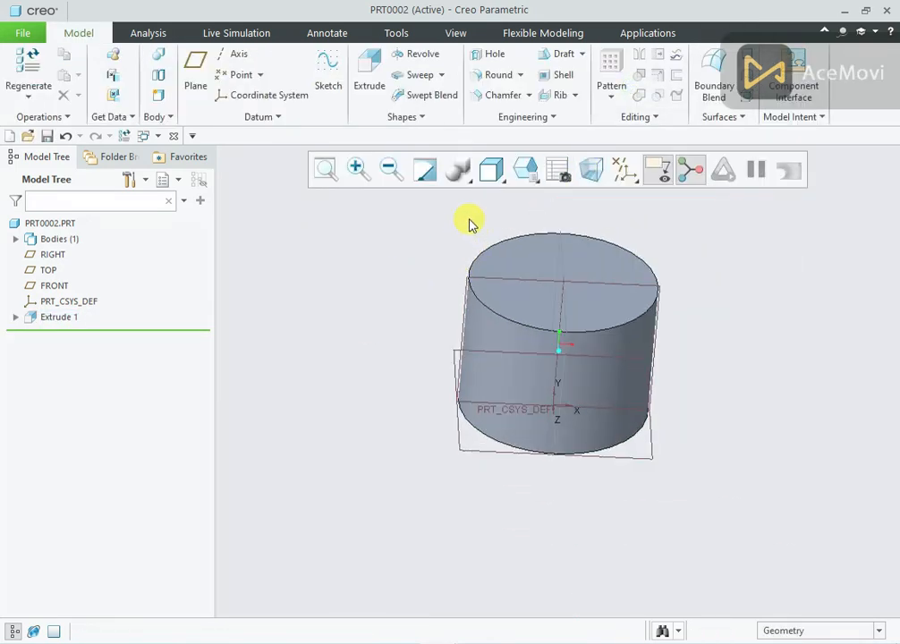
middle_drag(469, 220, 537, 227)
scroll(548, 206, down, 2)
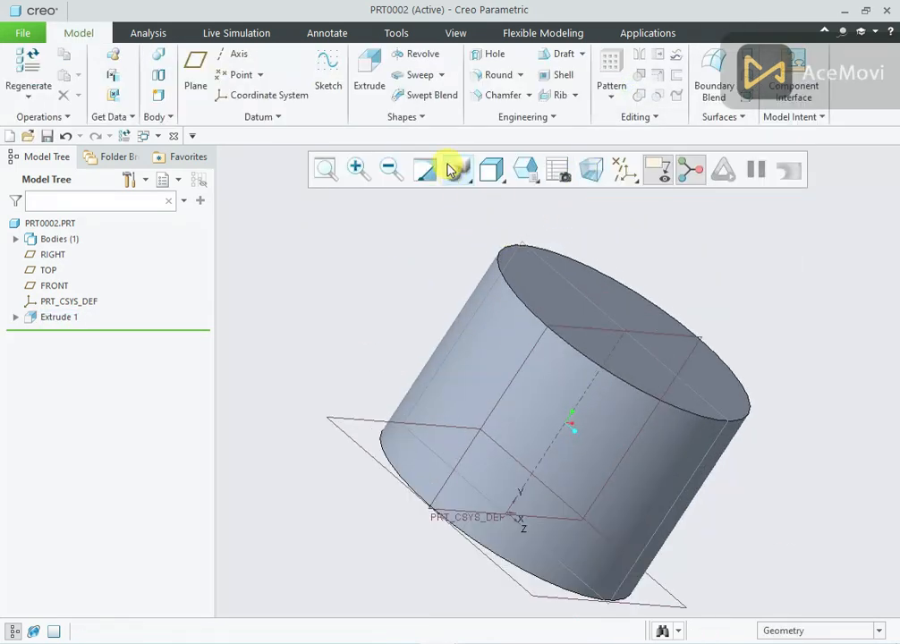
click(418, 117)
click(416, 134)
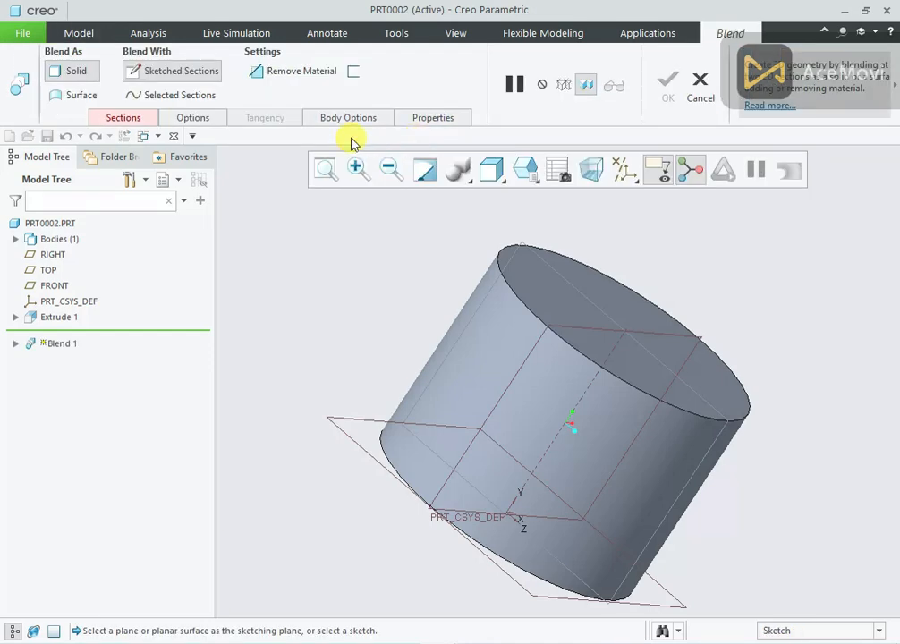
click(137, 122)
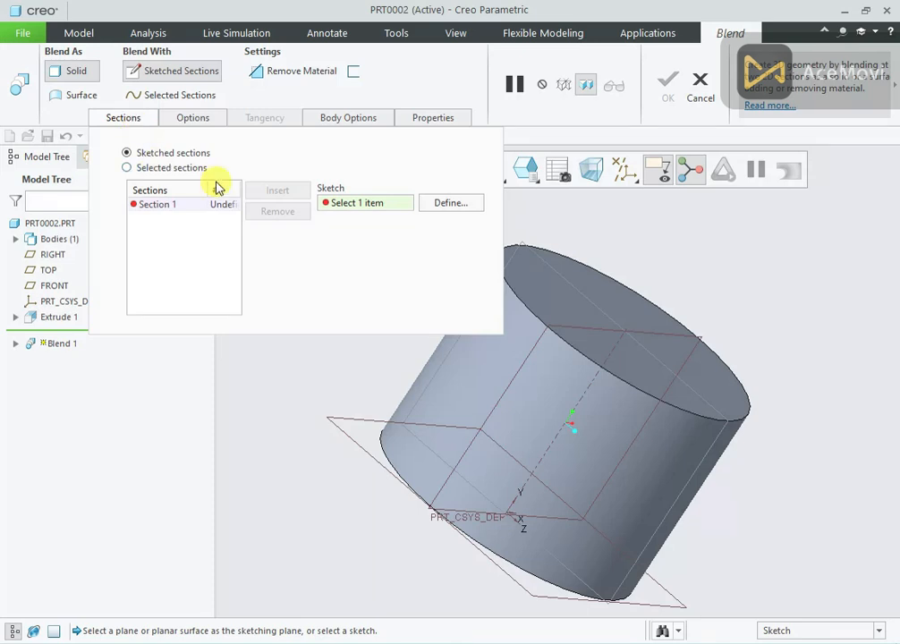
click(447, 204)
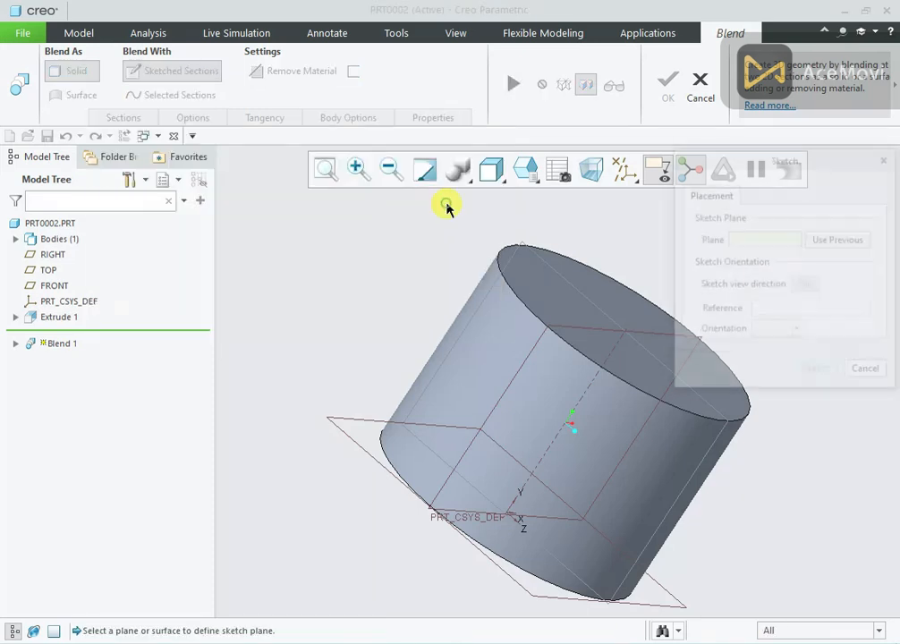
click(537, 280)
click(816, 373)
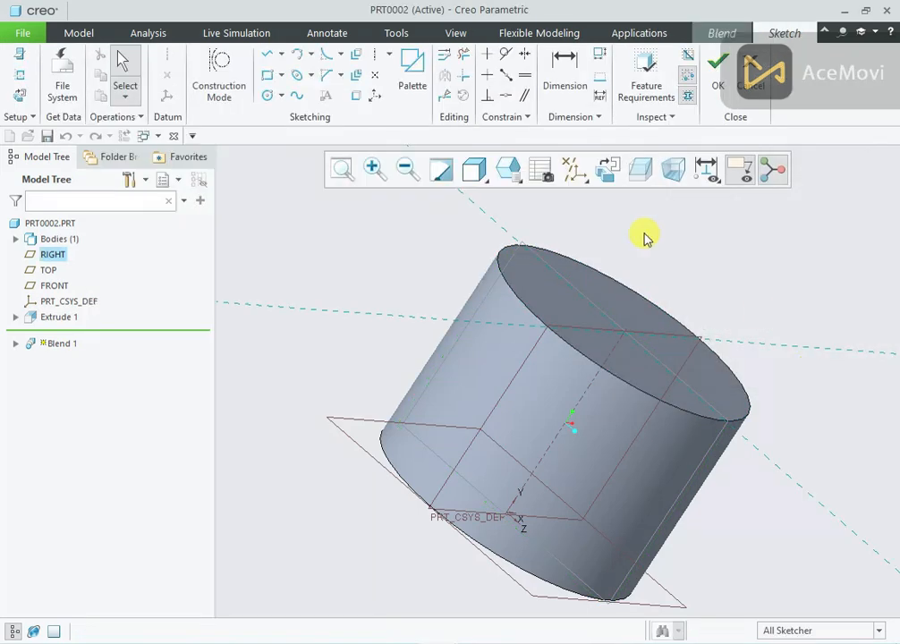
click(604, 176)
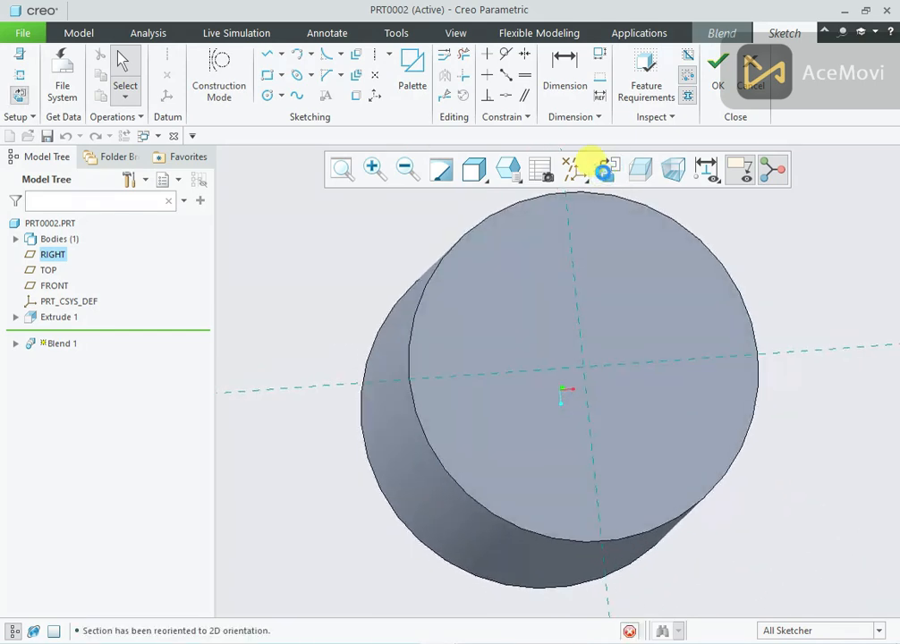
- Sketch a circle about 26 in diameter centred on the origin as the first blend section
right_click(342, 263)
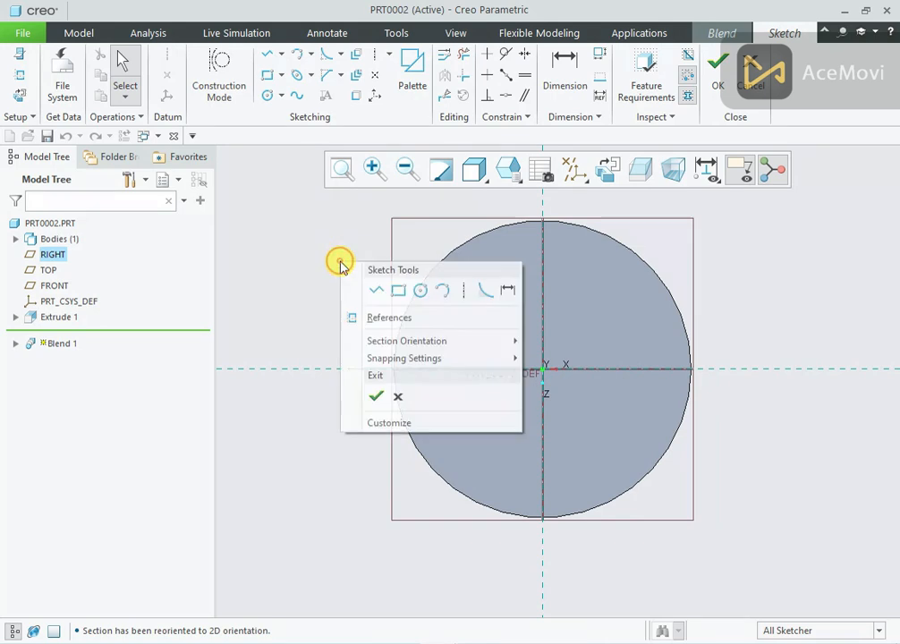
click(420, 294)
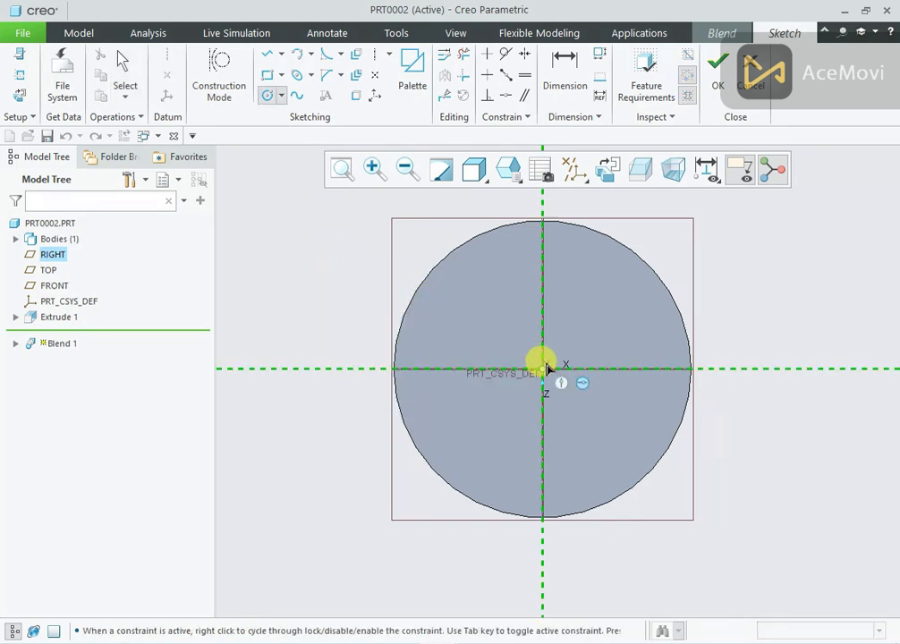
click(542, 368)
click(564, 251)
middle_click(563, 251)
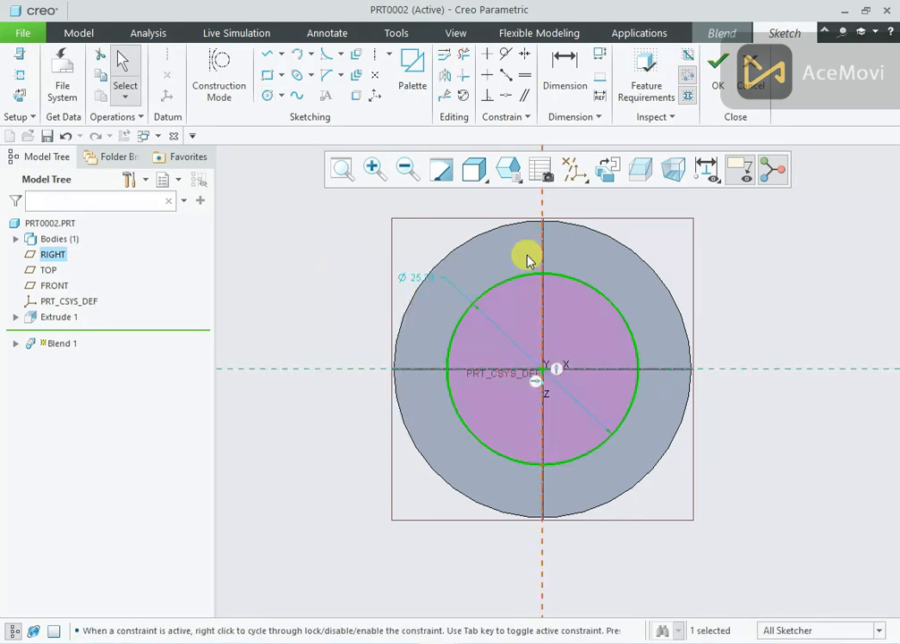
- Set the first section circle's diameter to 30 and finish its sketch
double_click(415, 281)
text(30.0)
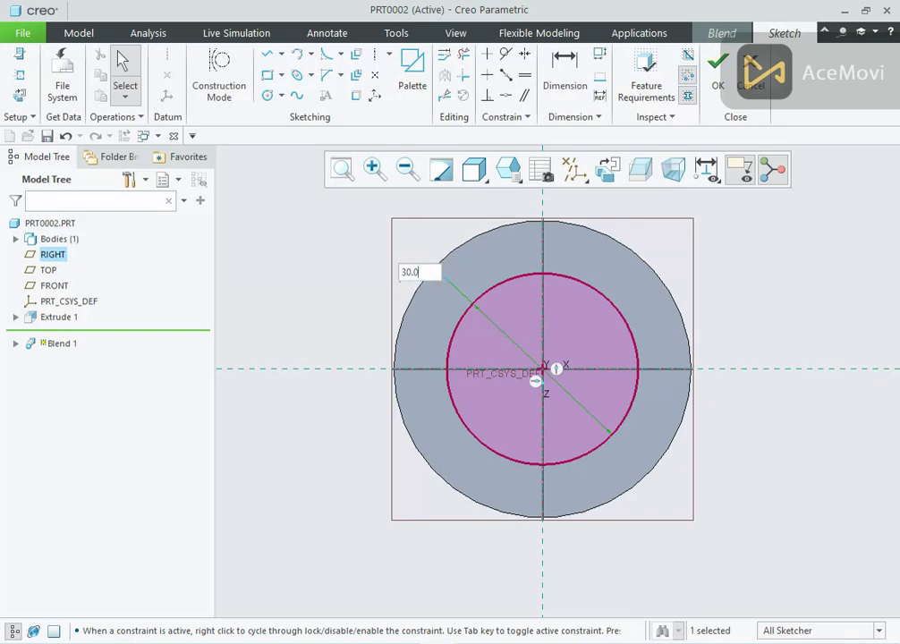
key(Return)
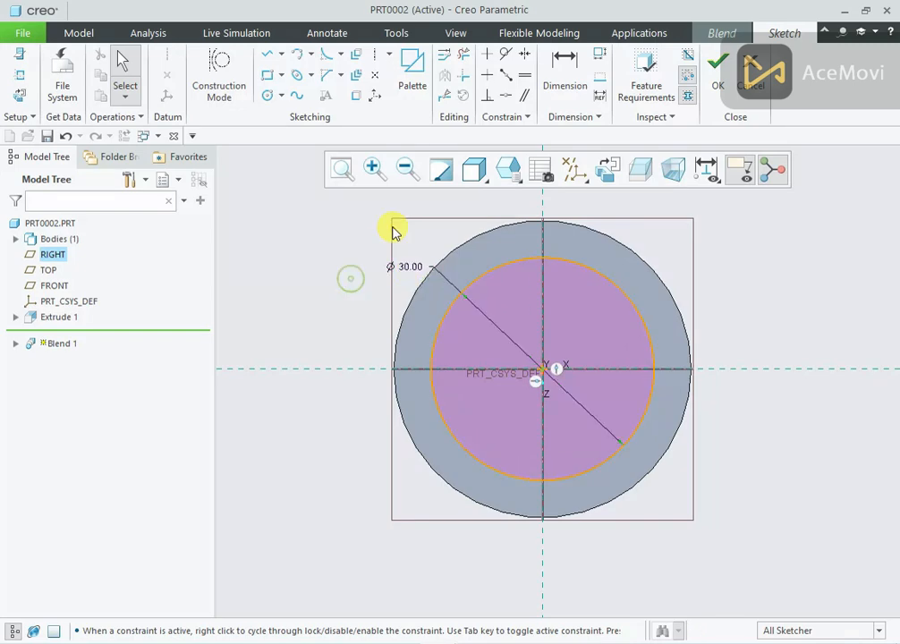
click(714, 79)
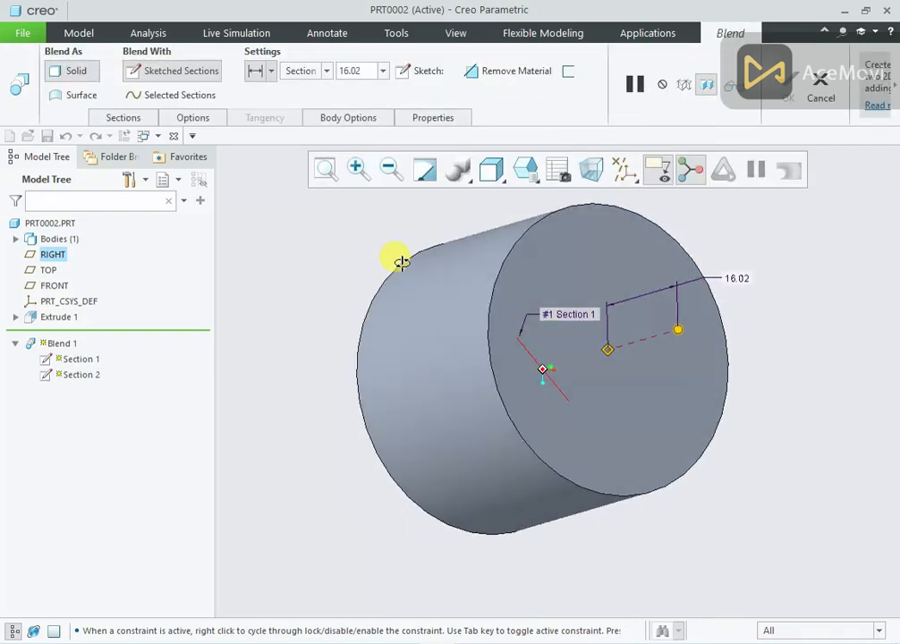
- Offset Section 2 of the blend by 10 from Section 1 and open its sketch
click(123, 118)
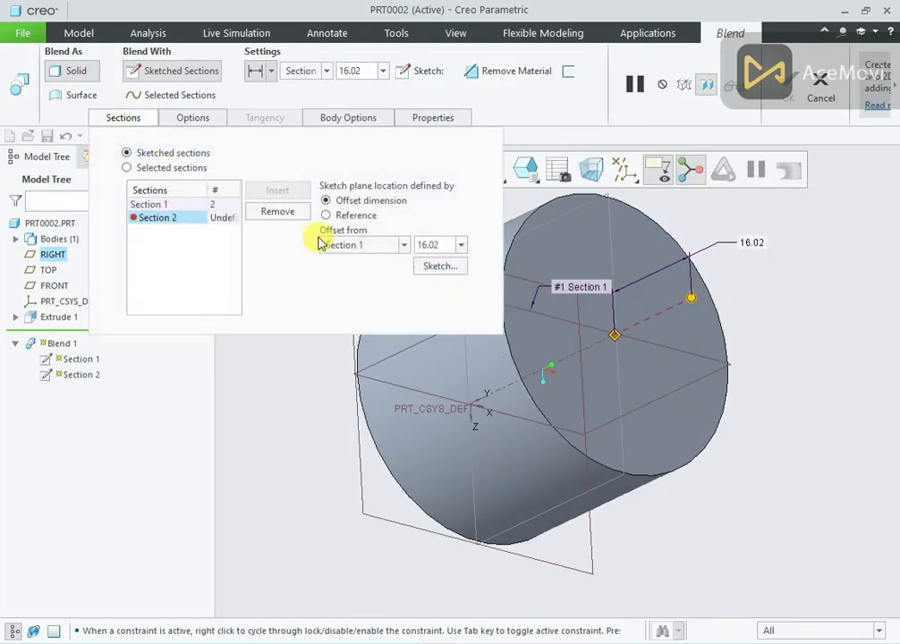
text(10)
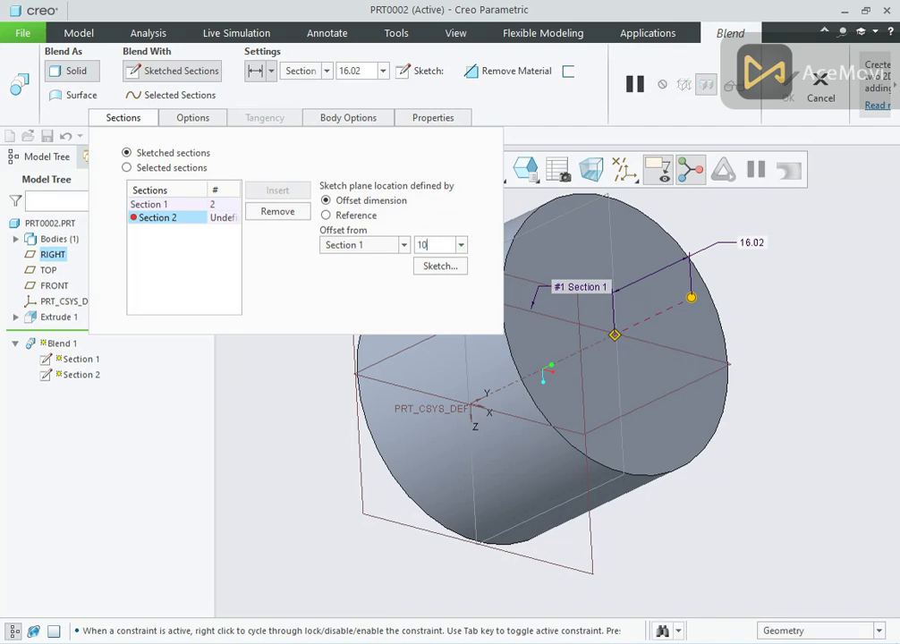
key(Return)
click(439, 266)
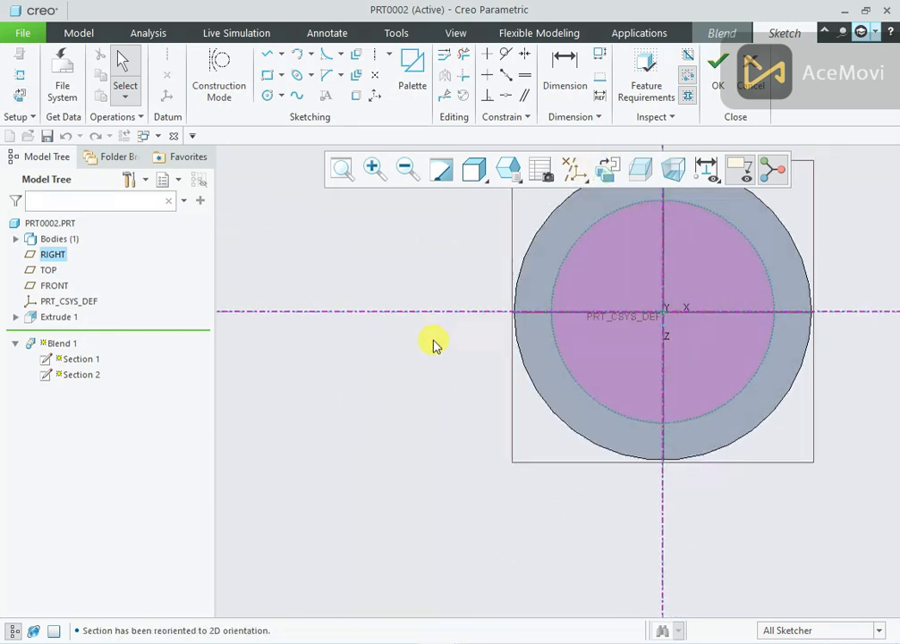
- Sketch a circle about 17.5 in diameter, concentric with the first section, as the second blend section
scroll(432, 343, up, 2)
scroll(644, 258, down, 2)
right_click(345, 238)
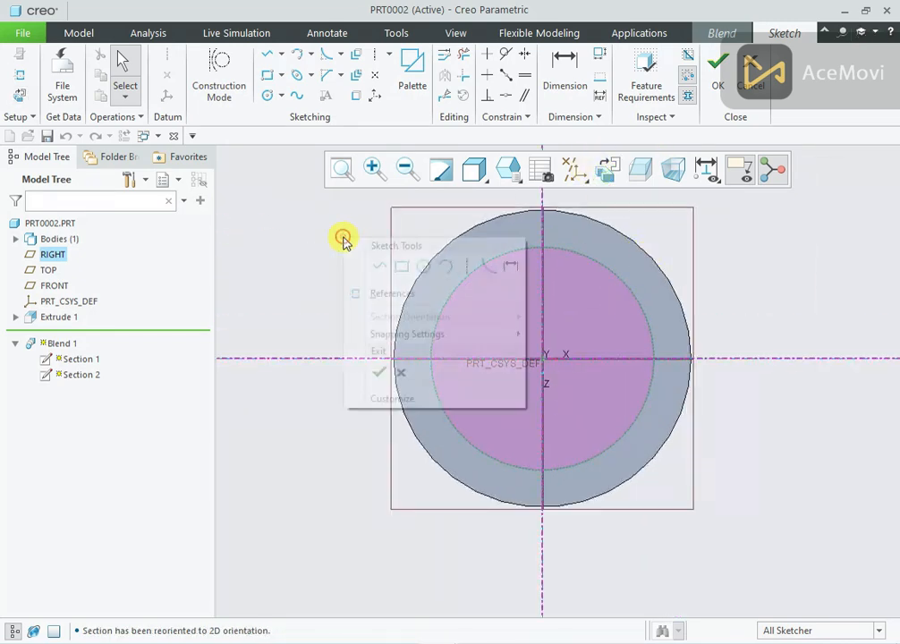
click(427, 267)
click(542, 358)
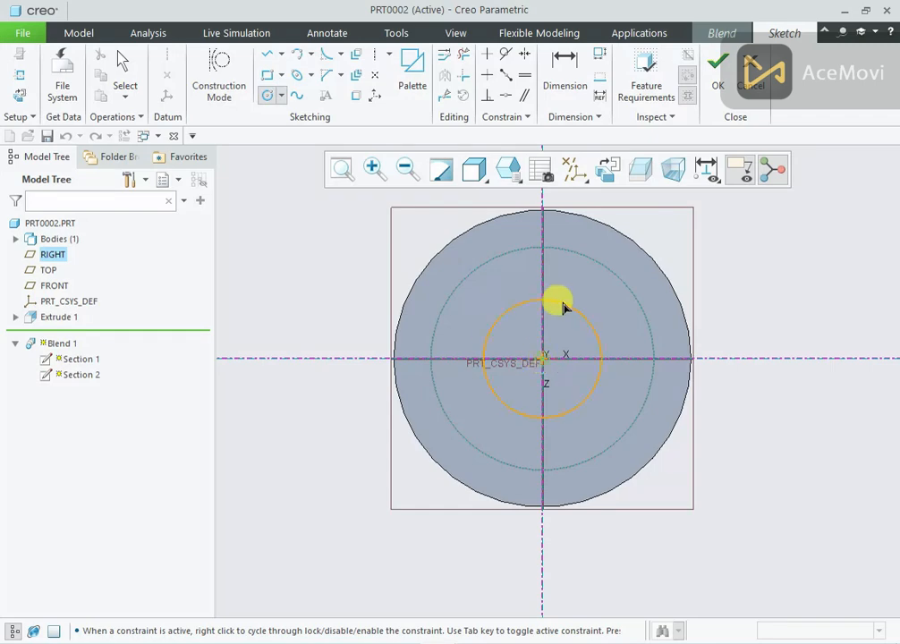
middle_click(562, 273)
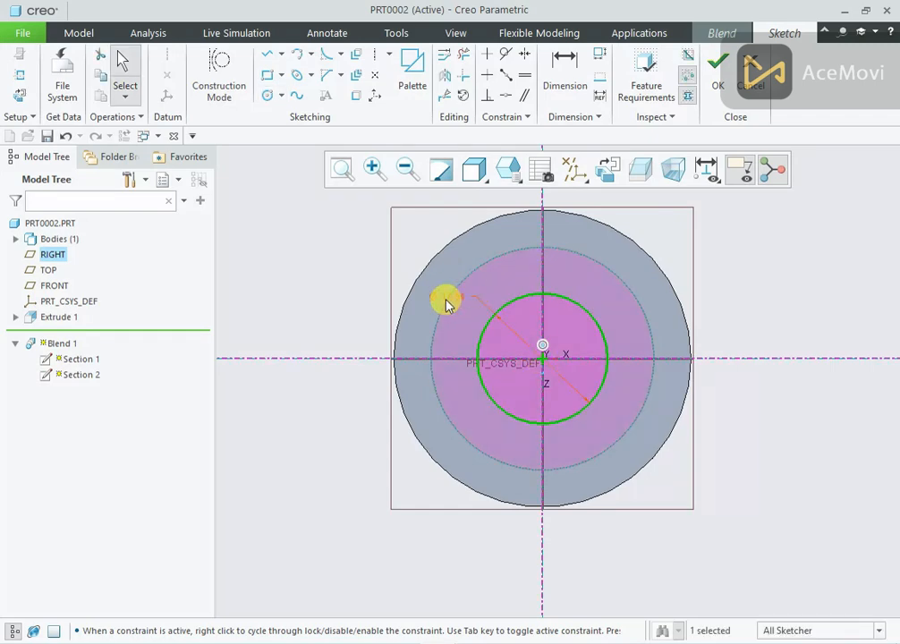
- Set the second section circle's diameter to 20 and finish its sketch
click(446, 301)
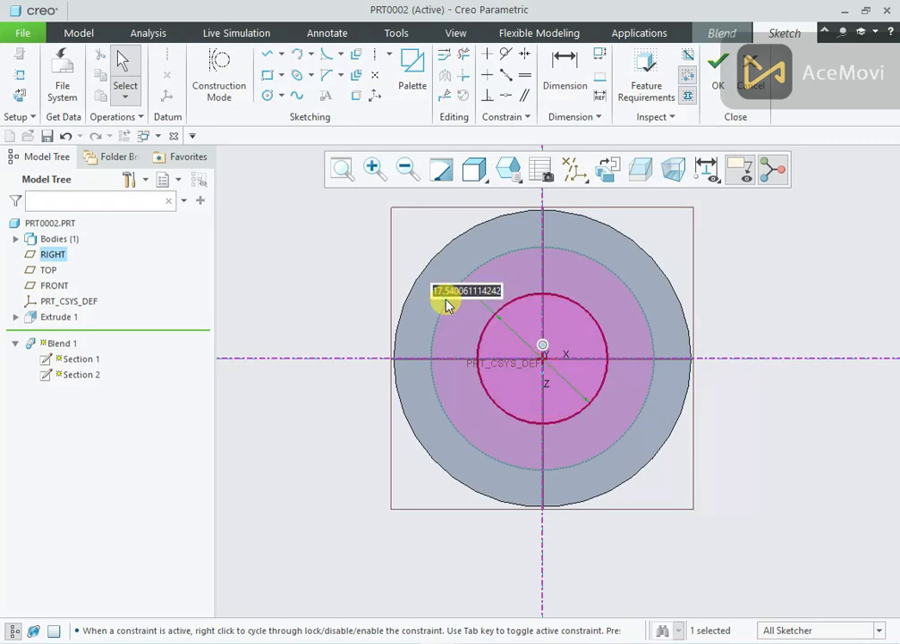
text(20)
key(Return)
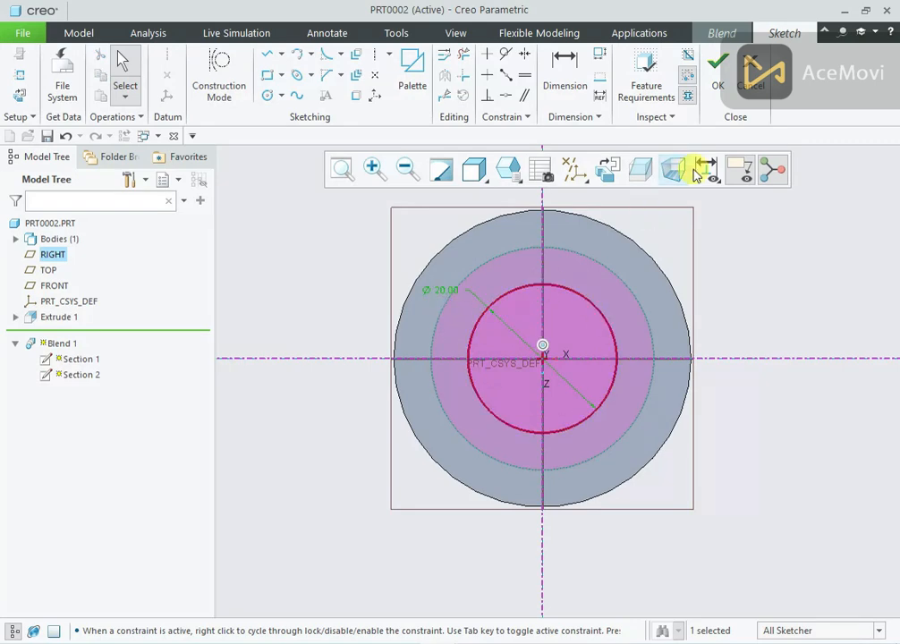
click(716, 67)
- Insert Section 3 of the blend at an offset of 10 from Section 2 and open its sketch
mouse_move(488, 428)
middle_down()
mouse_move(526, 297)
mouse_move(516, 301)
middle_up()
click(122, 118)
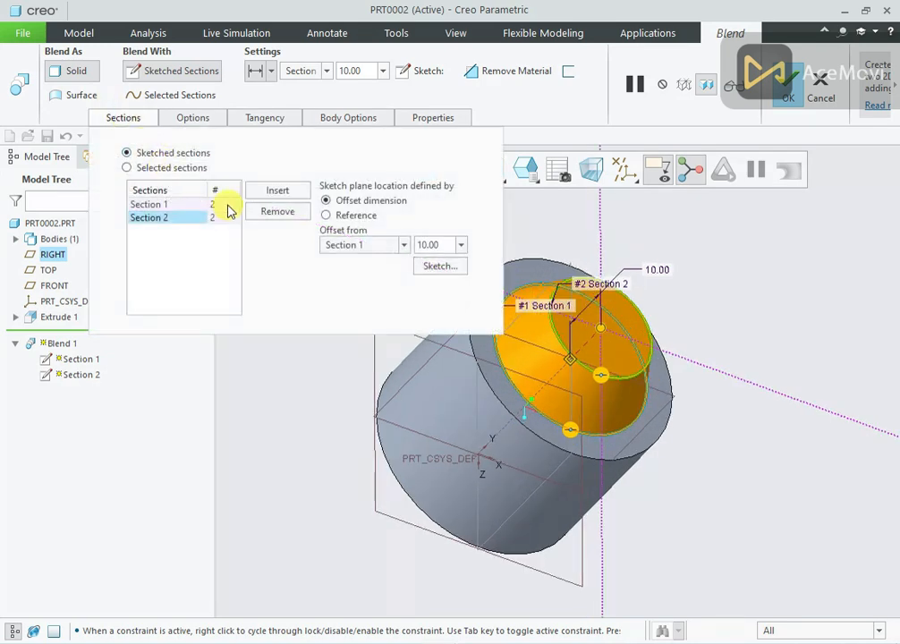
click(277, 189)
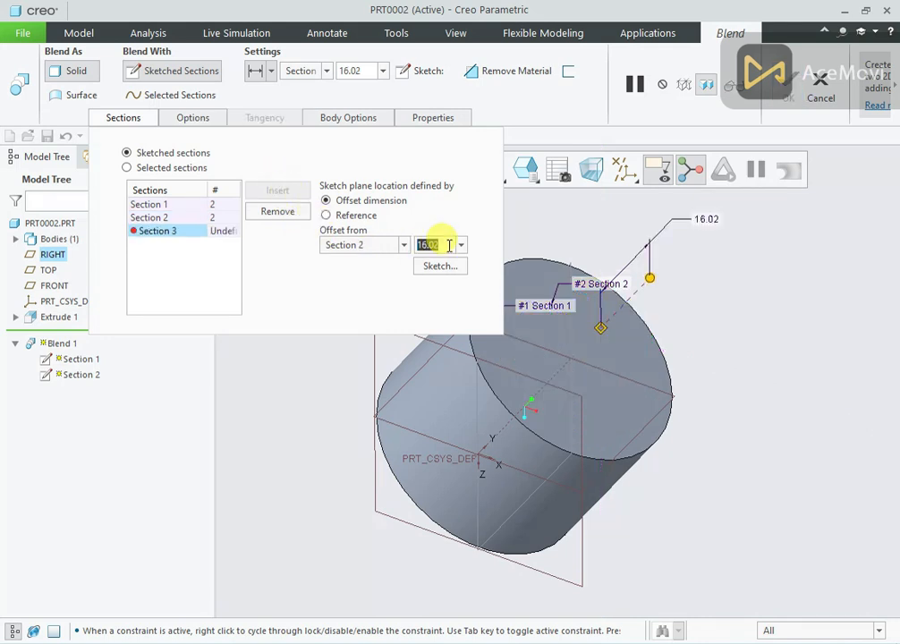
text(10)
key(Return)
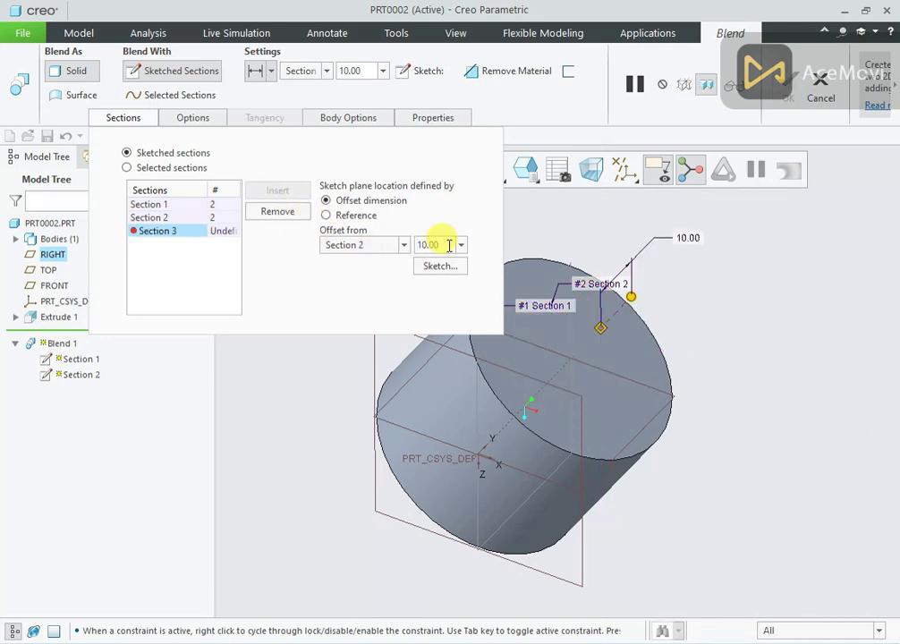
click(450, 267)
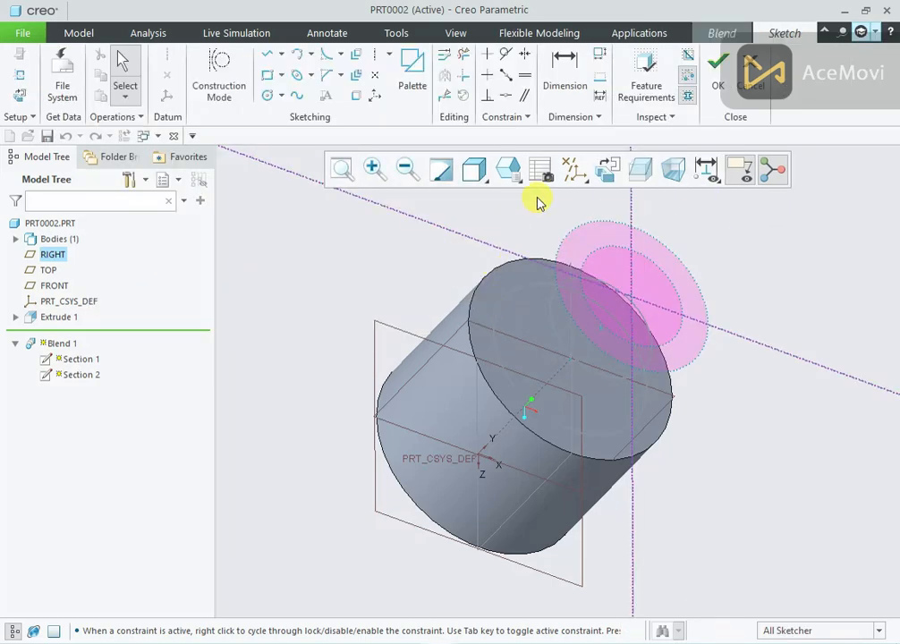
- Sketch a circle about 23.6 in diameter, concentric with the first two sections, as the third blend section
click(607, 169)
scroll(474, 313, up, 2)
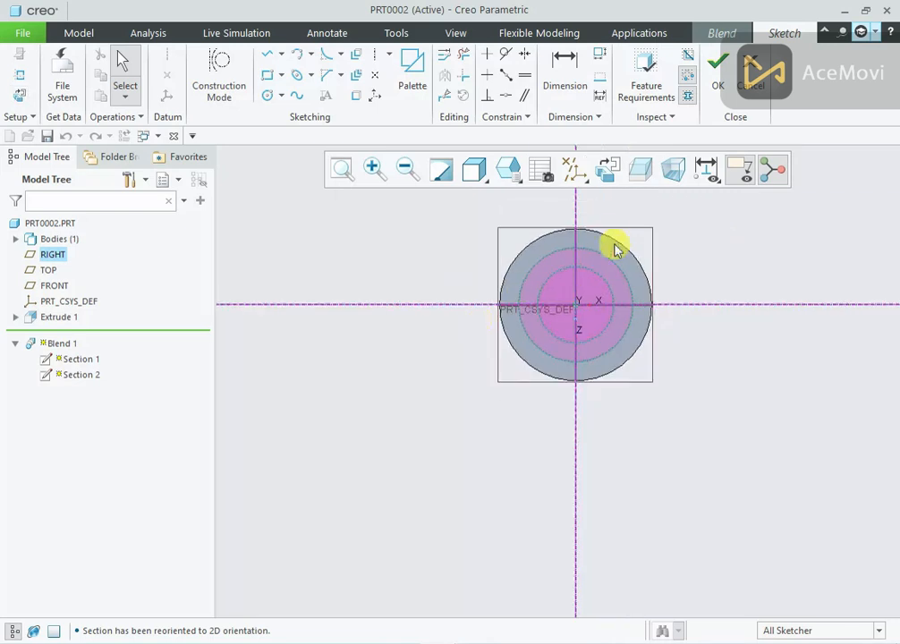
scroll(616, 243, down, 3)
right_click(352, 259)
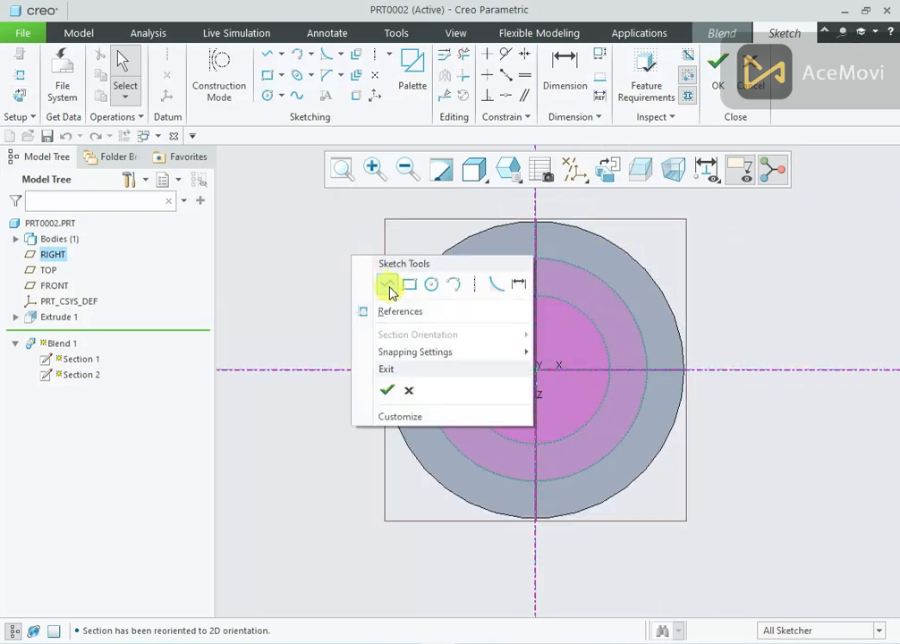
click(426, 283)
click(535, 374)
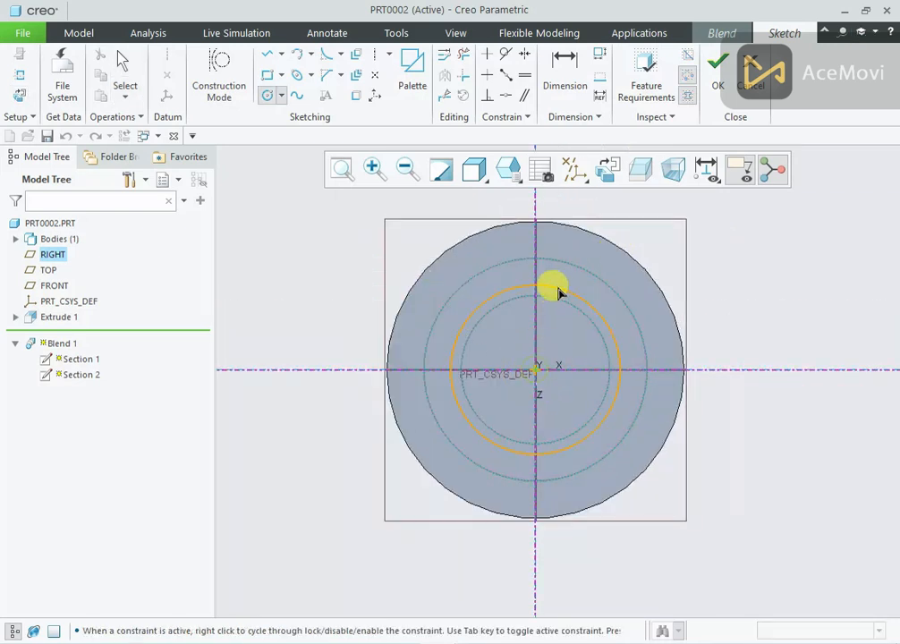
click(550, 285)
middle_click(434, 283)
- Set the third section circle's diameter to 30, finish its sketch and complete the blend
double_click(434, 283)
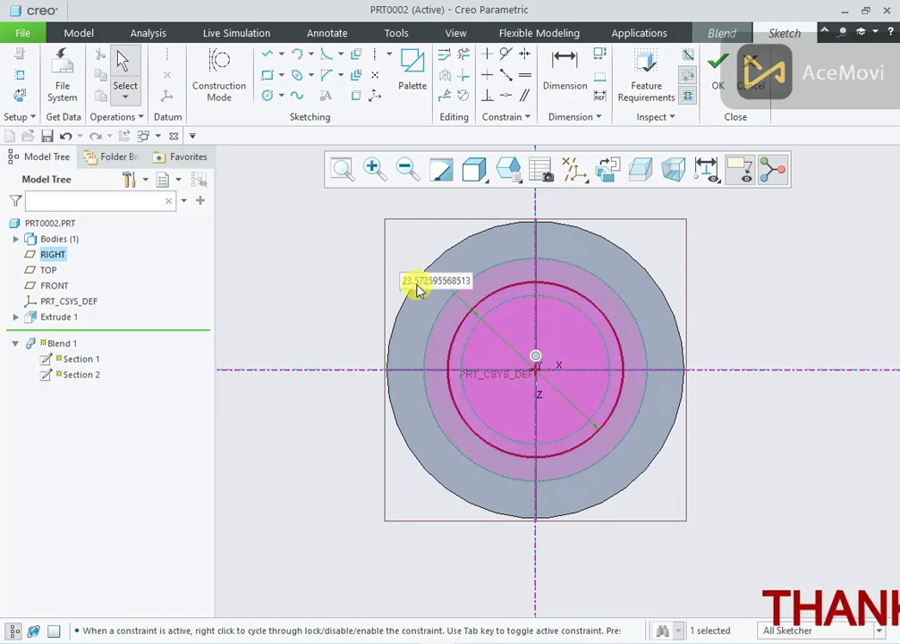
text(30.0)
key(Return)
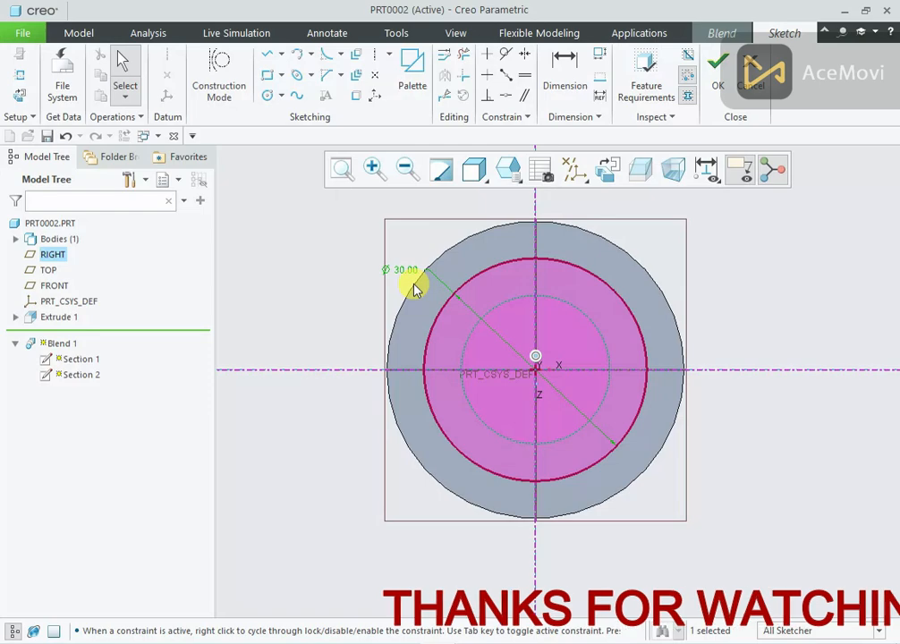
click(717, 84)
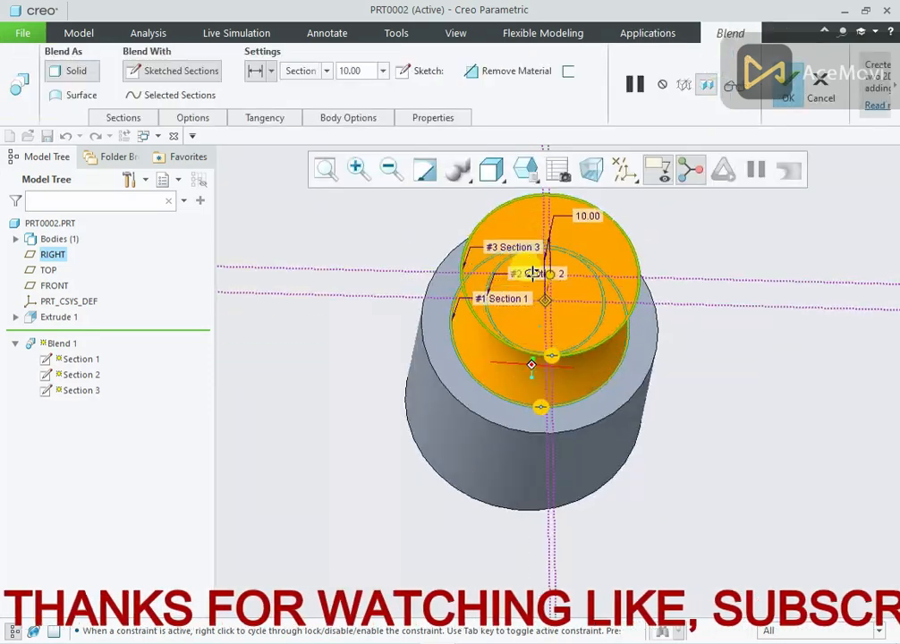
middle_drag(577, 335, 619, 288)
click(786, 95)
- Start an extrude on the RIGHT datum plane through the body's axis and orient its sketch to 2D
click(533, 267)
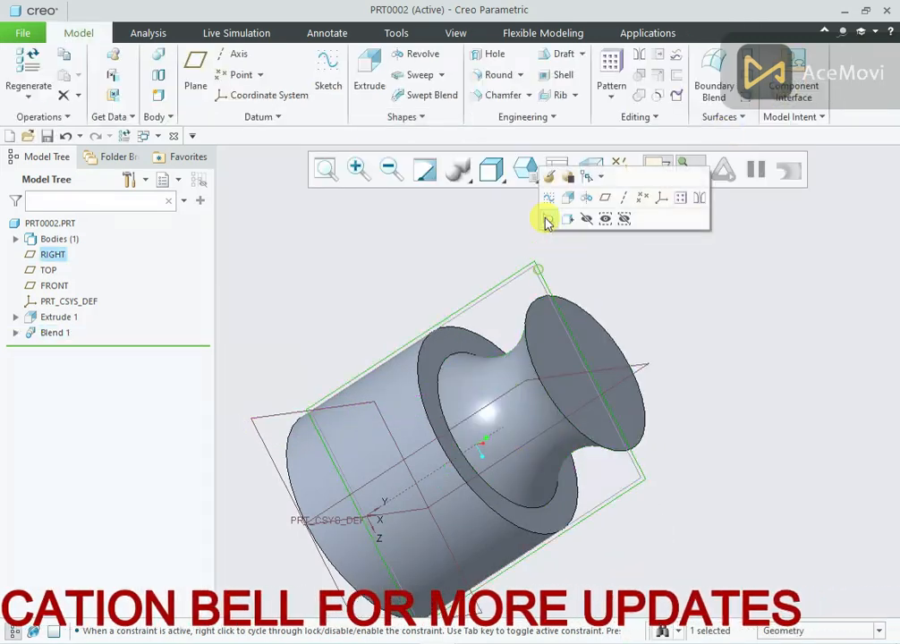
click(590, 254)
middle_drag(566, 244, 631, 257)
middle_drag(573, 248, 544, 241)
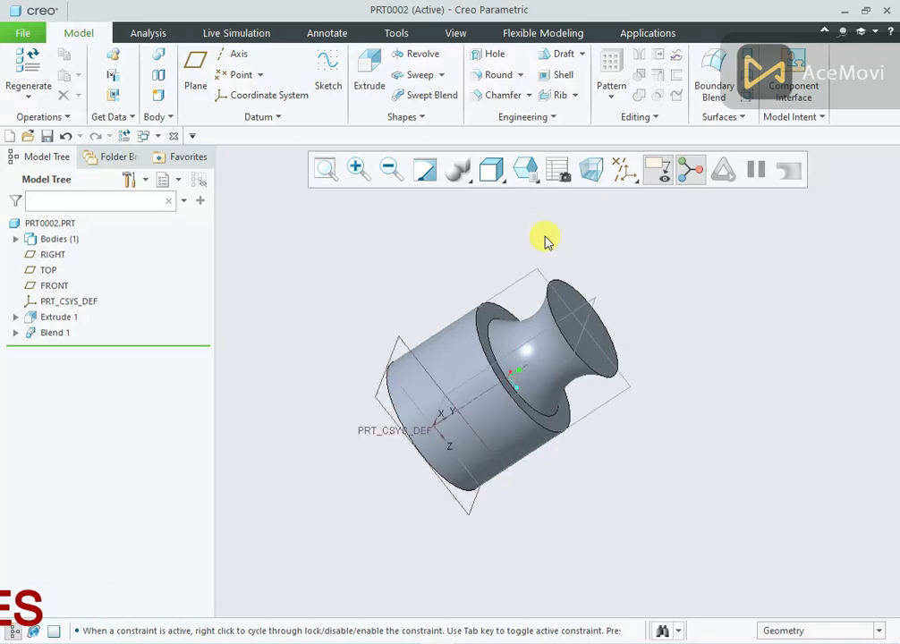
click(538, 268)
click(572, 206)
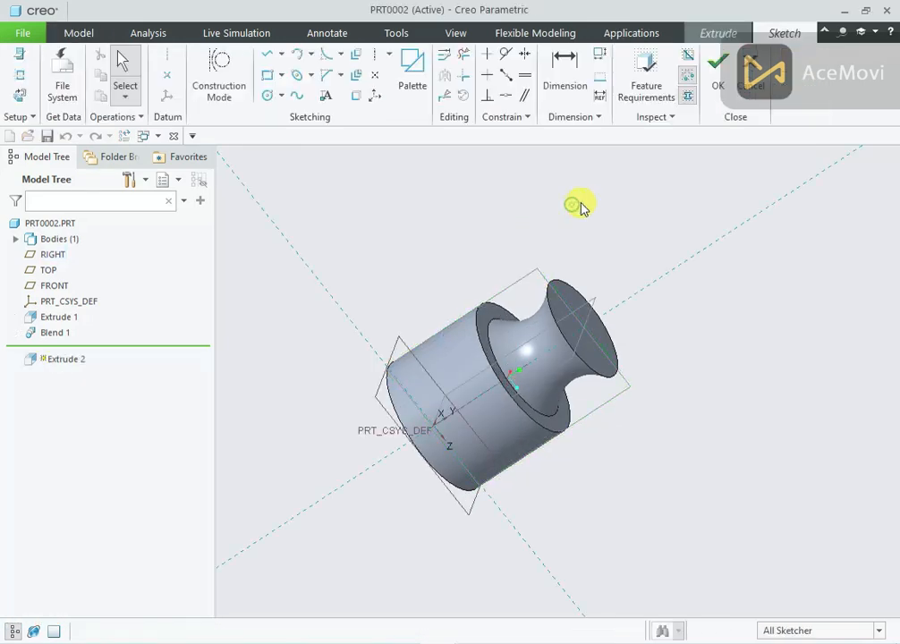
click(615, 174)
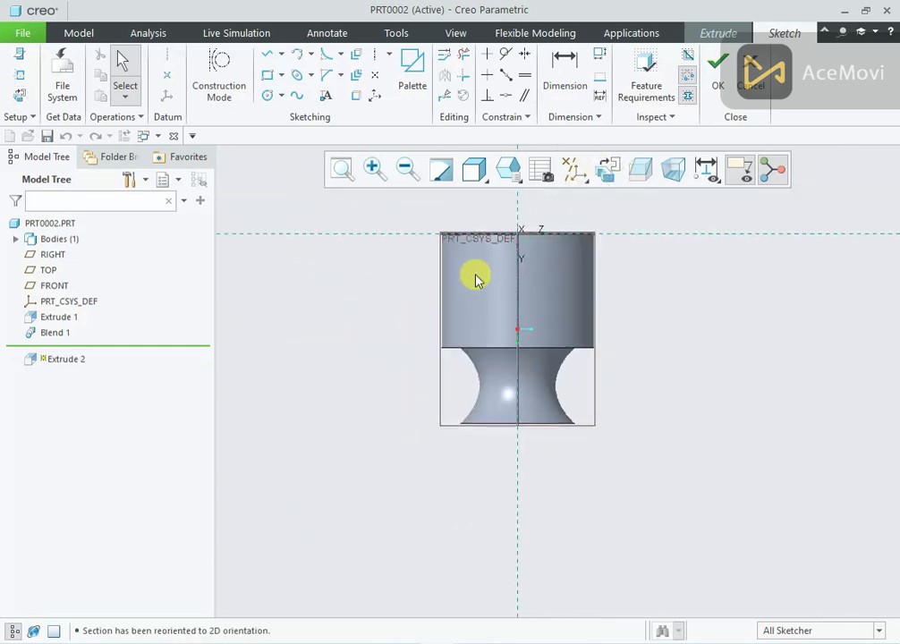
- Add the blend's flat end face as a sketch reference
scroll(475, 442, down, 2)
right_click(370, 356)
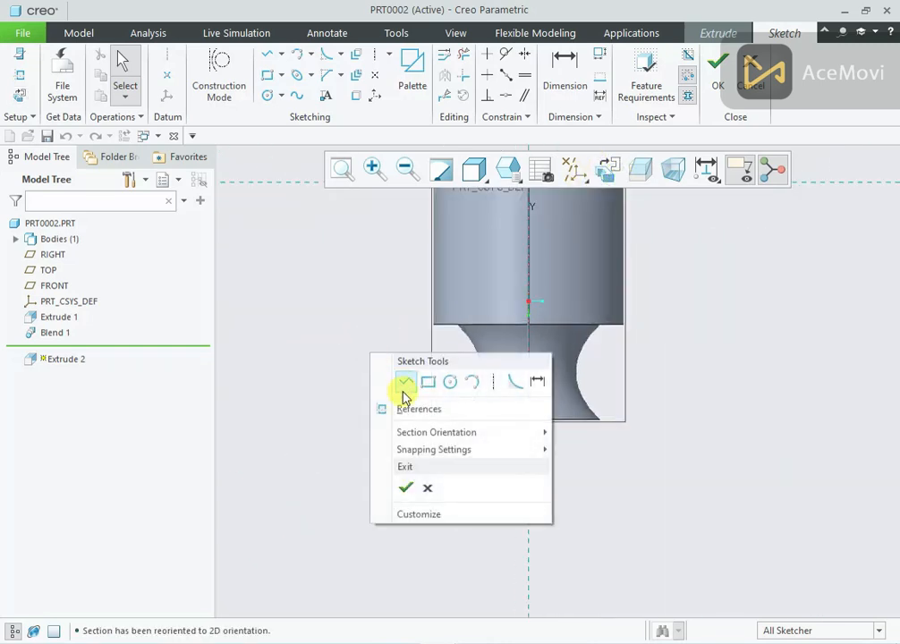
click(407, 410)
click(480, 421)
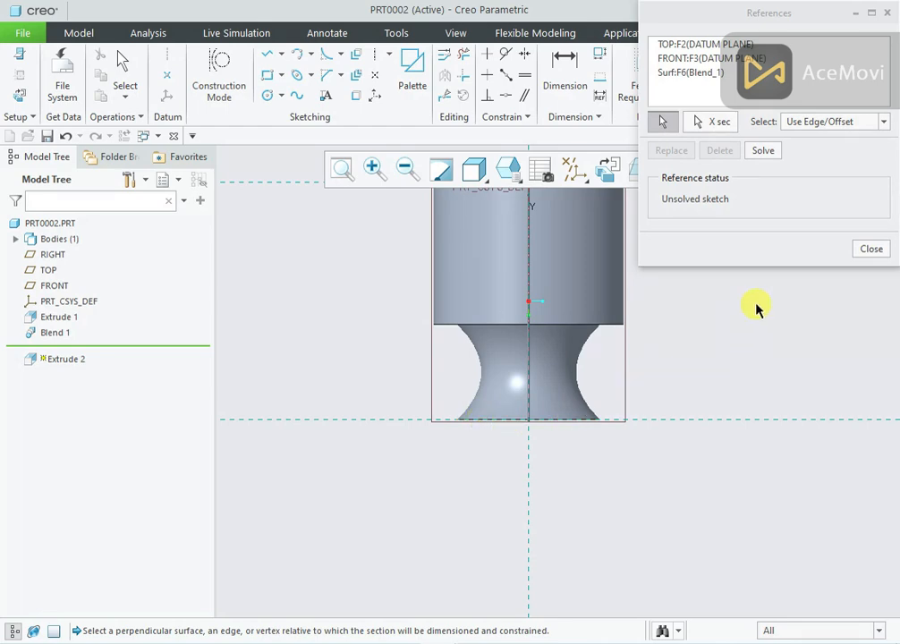
click(872, 246)
- Sketch a rectangle about 41 wide and 34 high, extending from the blend's end face away from the cylinder
right_click(729, 244)
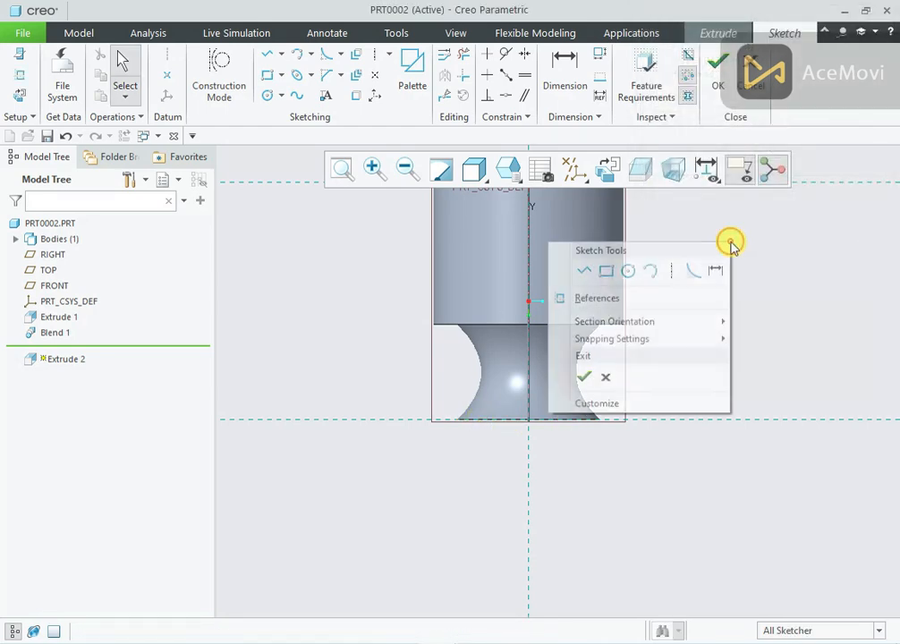
click(606, 271)
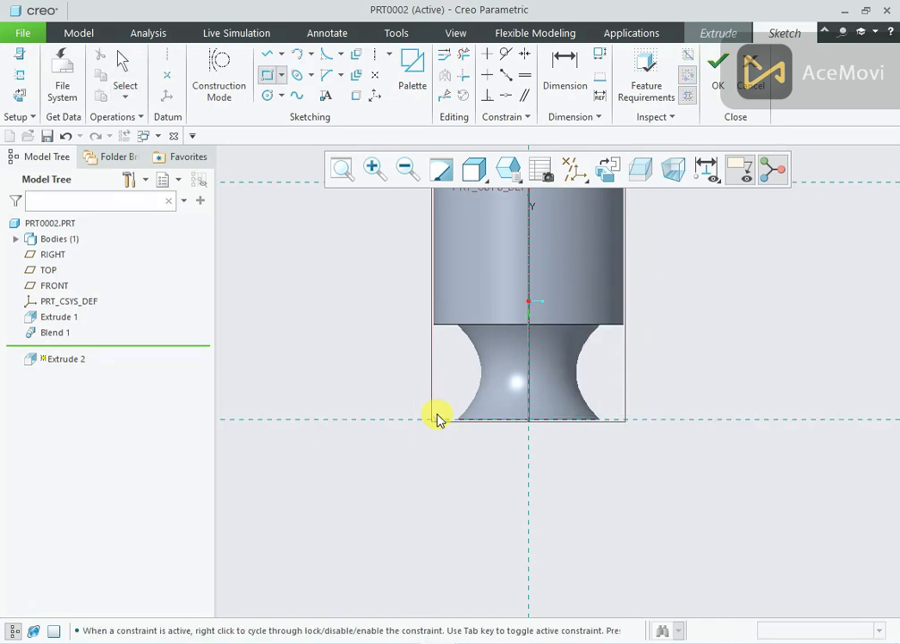
click(435, 419)
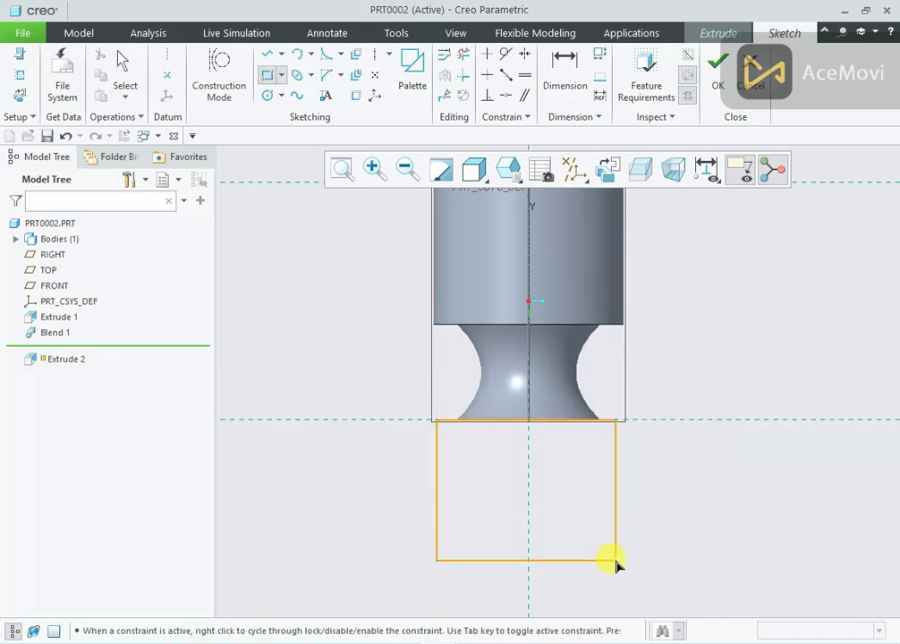
middle_click(680, 351)
scroll(612, 343, up, 1)
scroll(554, 429, down, 1)
- Set the rectangle's width to 40
click(520, 385)
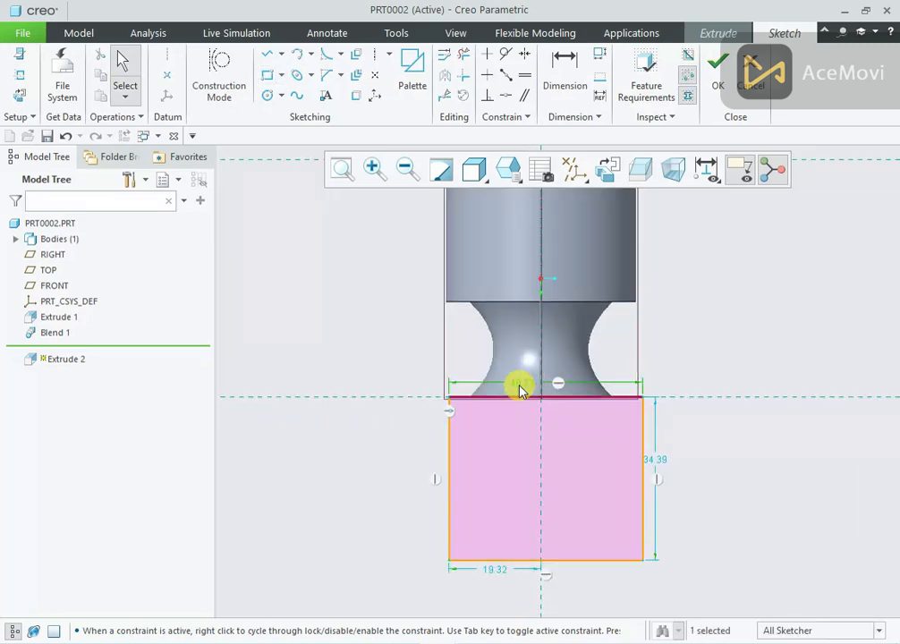
double_click(519, 385)
text(40)
key(Return)
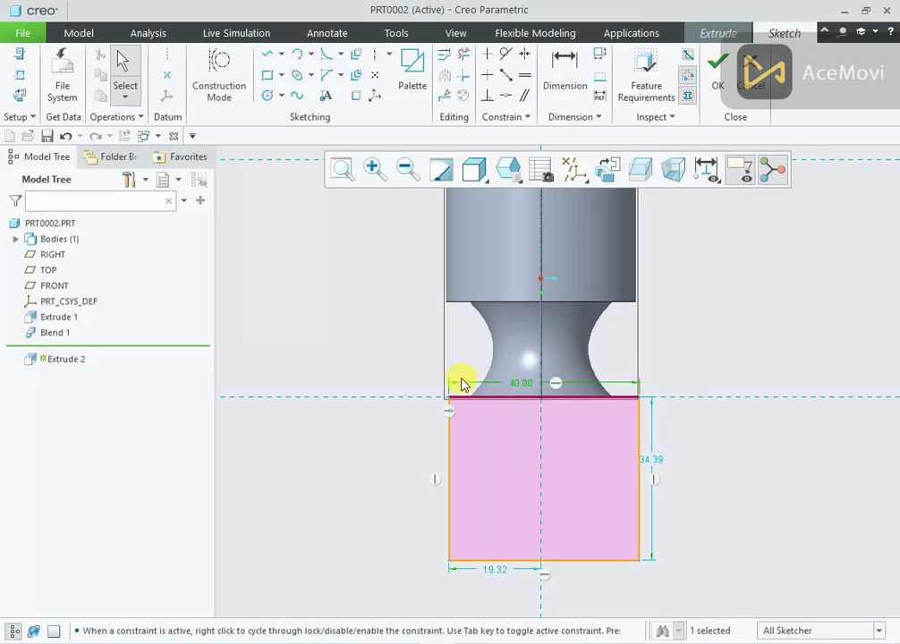
- Make the rectangle's two upper corners symmetric about the vertical reference line
click(381, 344)
click(526, 54)
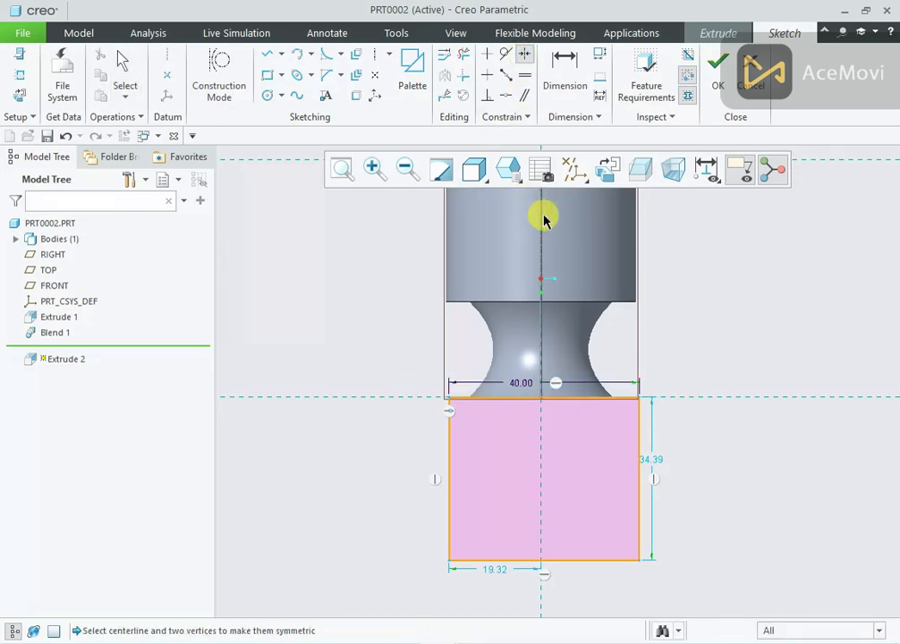
click(449, 400)
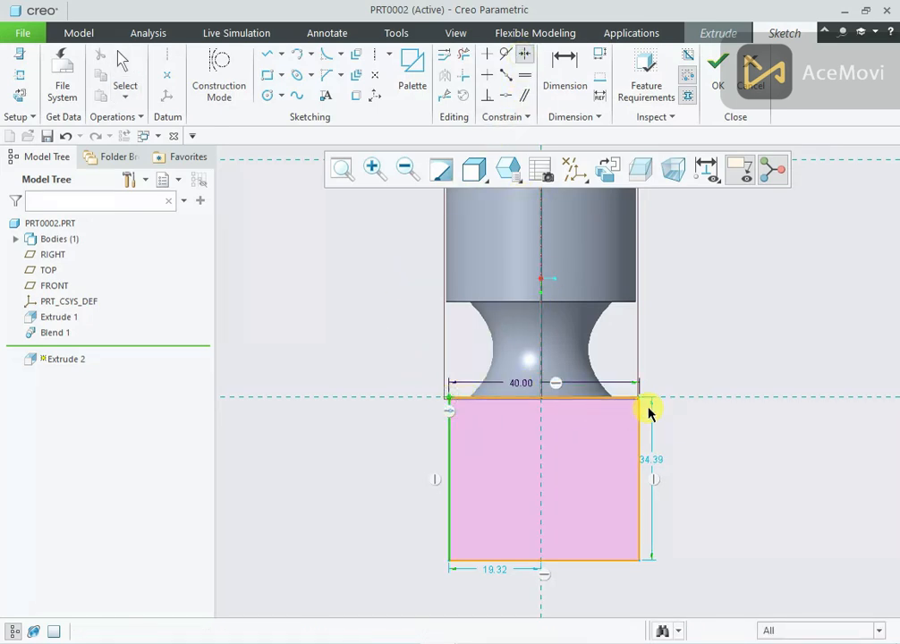
click(640, 399)
click(542, 458)
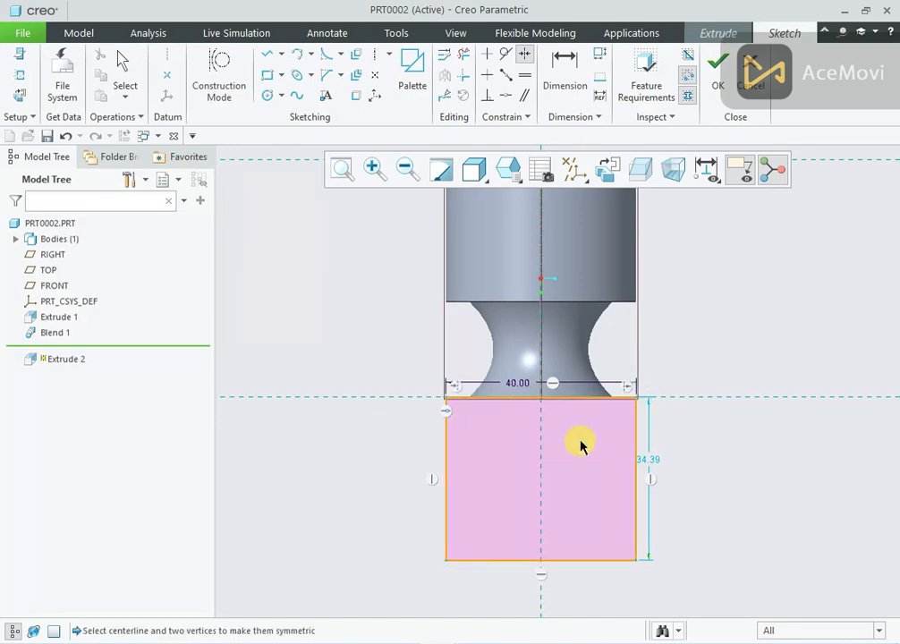
middle_click(680, 356)
- Set the rectangle's height to 40
double_click(655, 461)
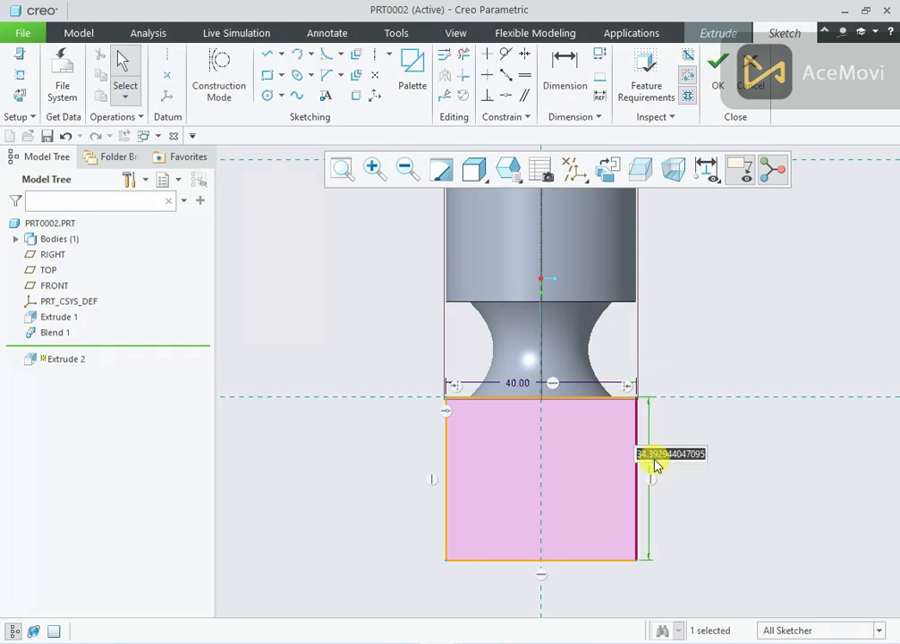
text(40)
key(Return)
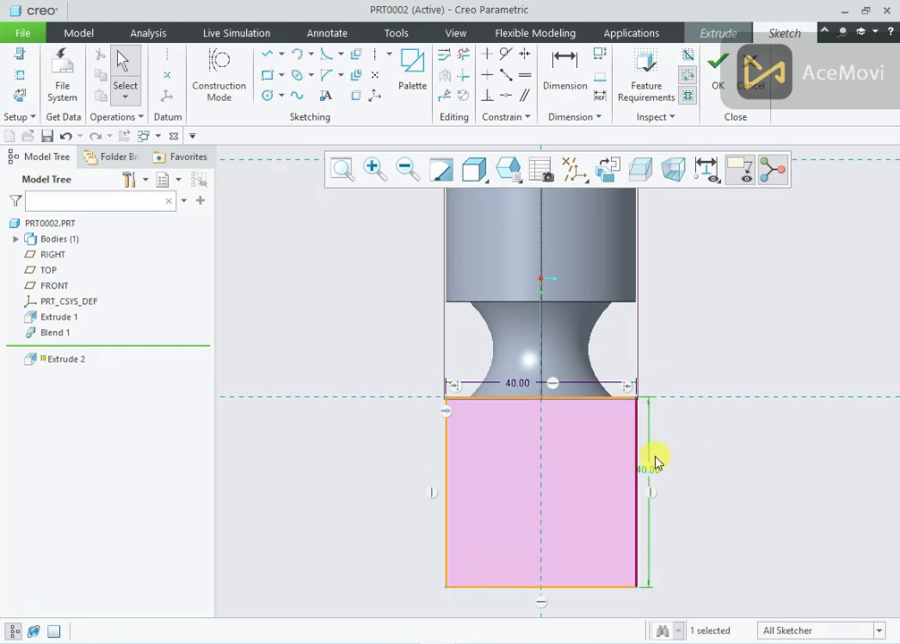
- Draw a vertical construction line downward from the midpoint of the rectangle's lower edge
scroll(526, 287, up, 2)
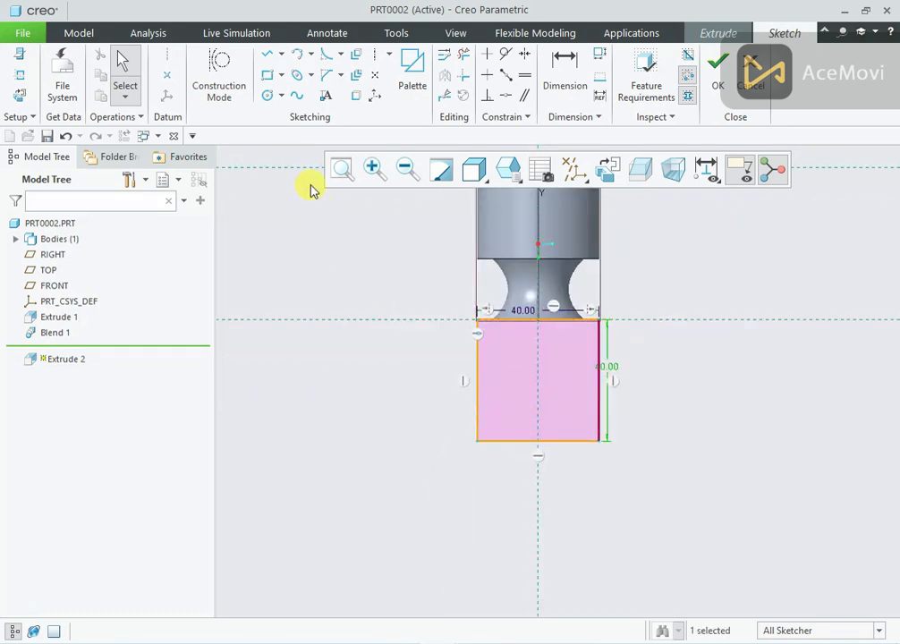
click(216, 70)
click(265, 55)
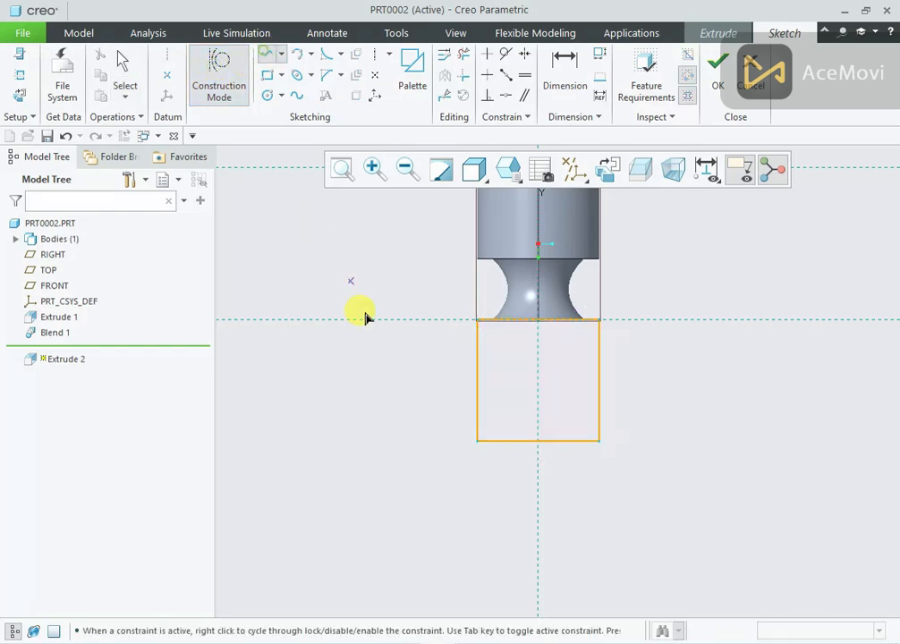
click(537, 442)
click(538, 554)
middle_click(466, 488)
- Move the construction line's length dimension clear of the line and set it to 50
drag(545, 485, 422, 486)
double_click(422, 485)
text(50)
key(Return)
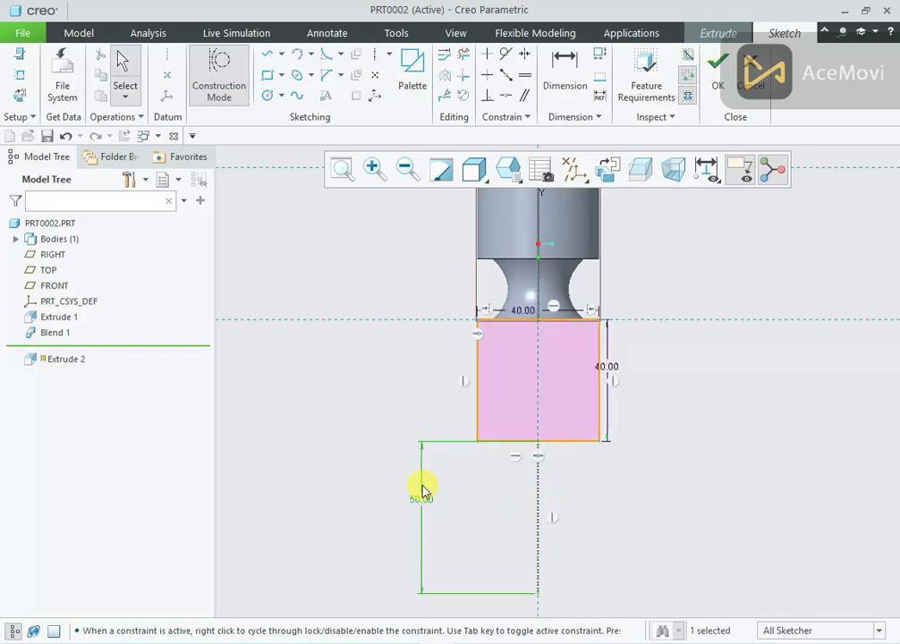
- Draw a spline from the rectangle's lower-right corner through one intermediate point to the construction line's lower end, and shift the intermediate point slightly upward
scroll(420, 367, down, 1)
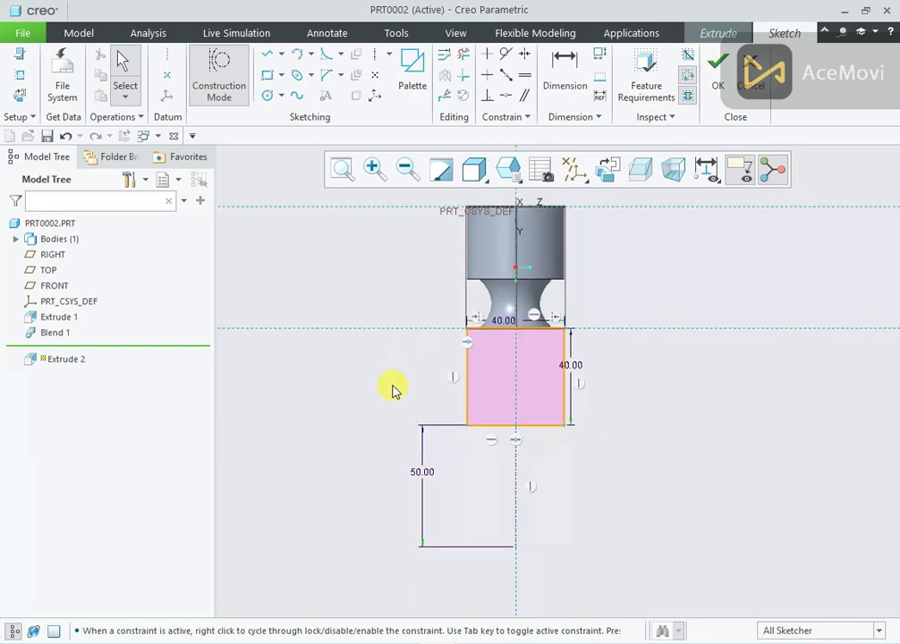
click(296, 95)
click(564, 426)
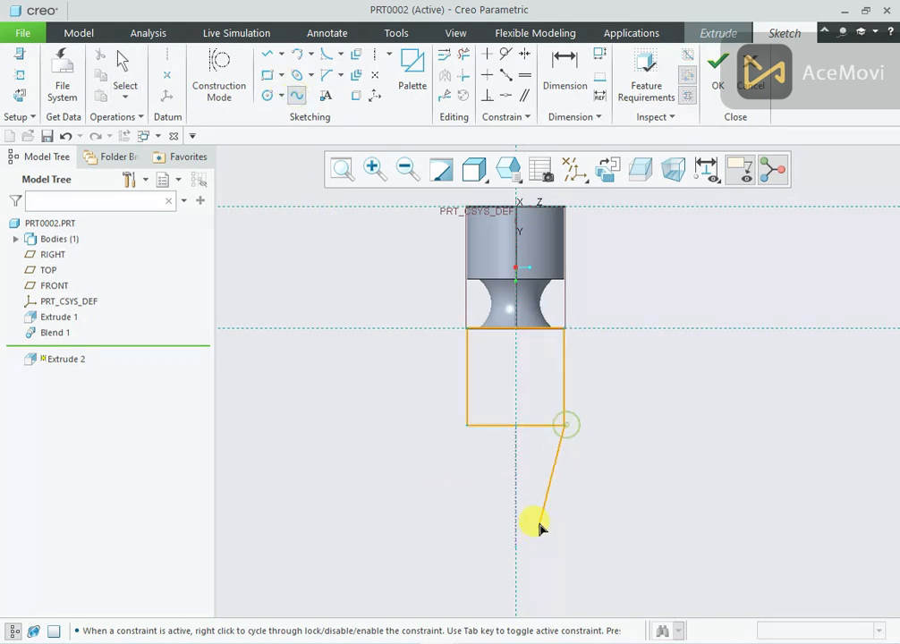
click(556, 499)
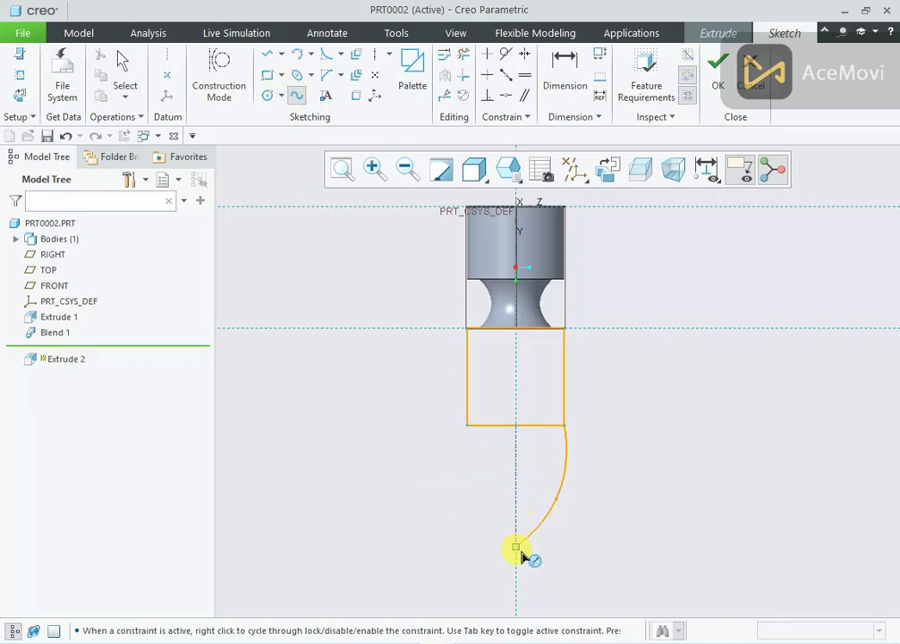
click(514, 551)
middle_click(612, 489)
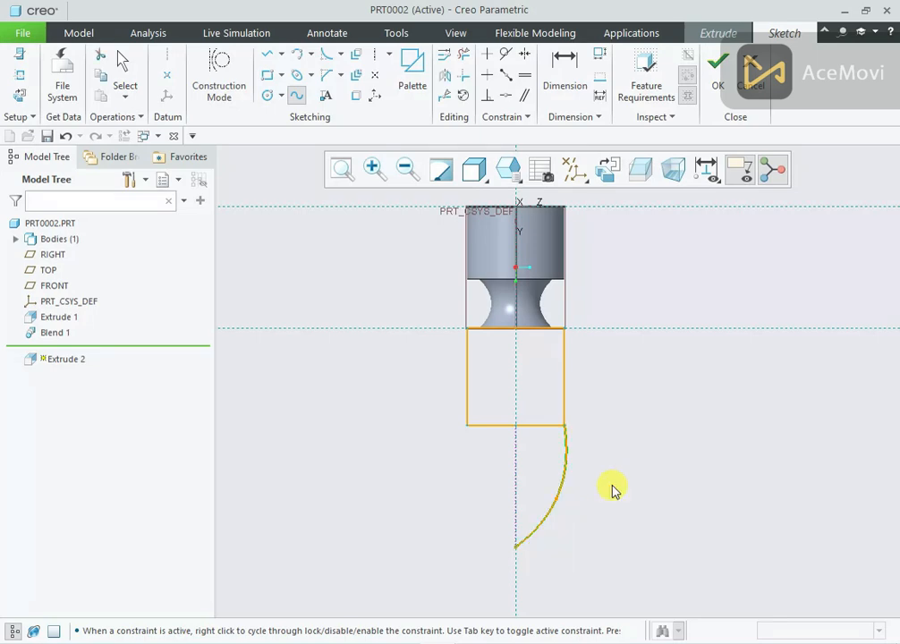
middle_click(581, 503)
click(558, 501)
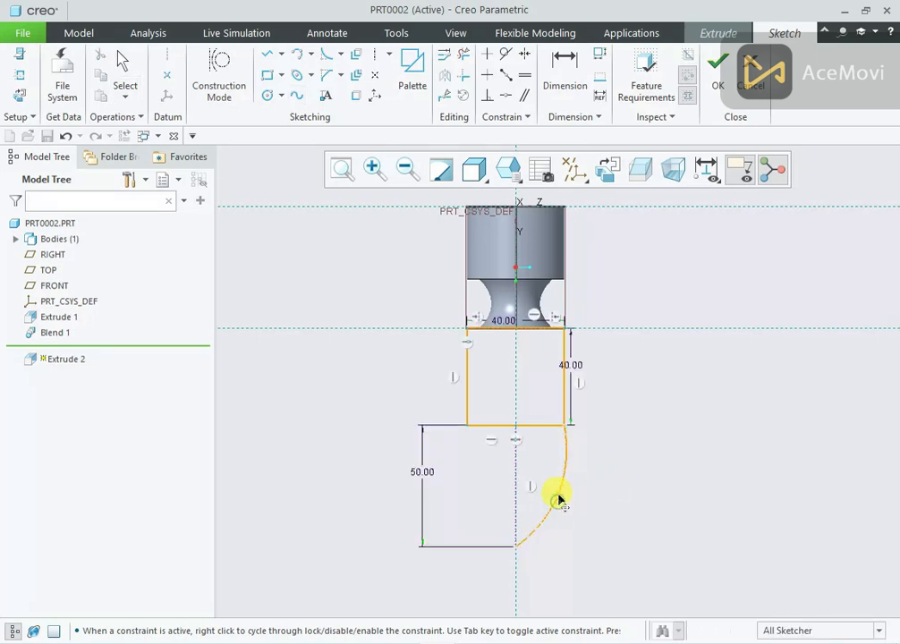
drag(559, 492, 558, 486)
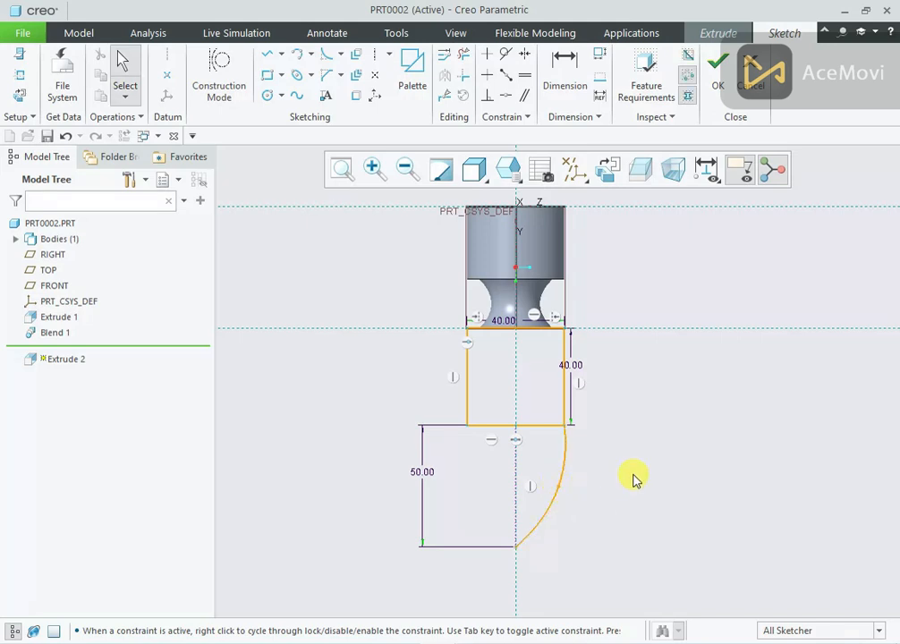
- Draw a second spline from the midpoint of the rectangle's lower edge through one intermediate point to the construction line's lower end
click(300, 101)
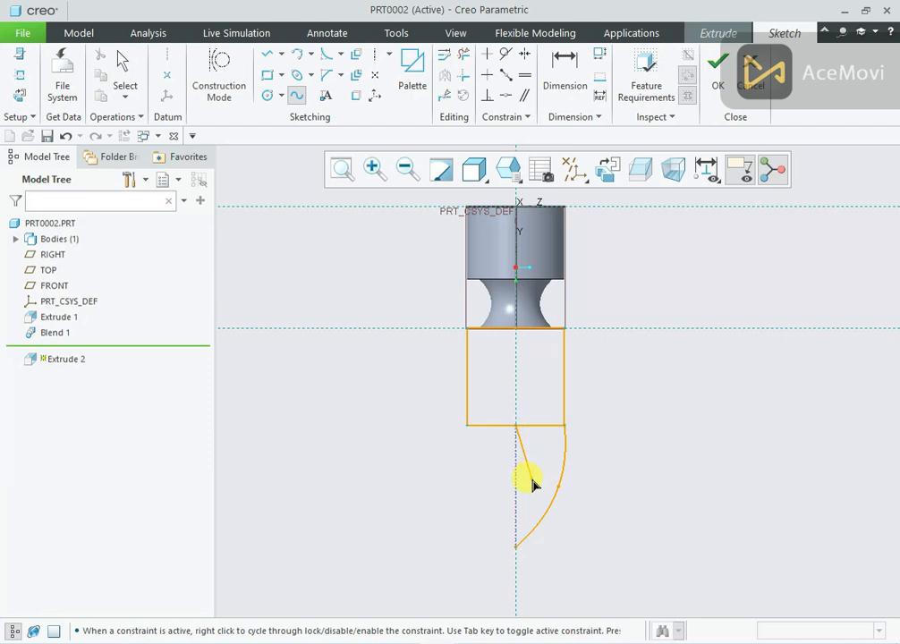
click(517, 547)
middle_click(592, 495)
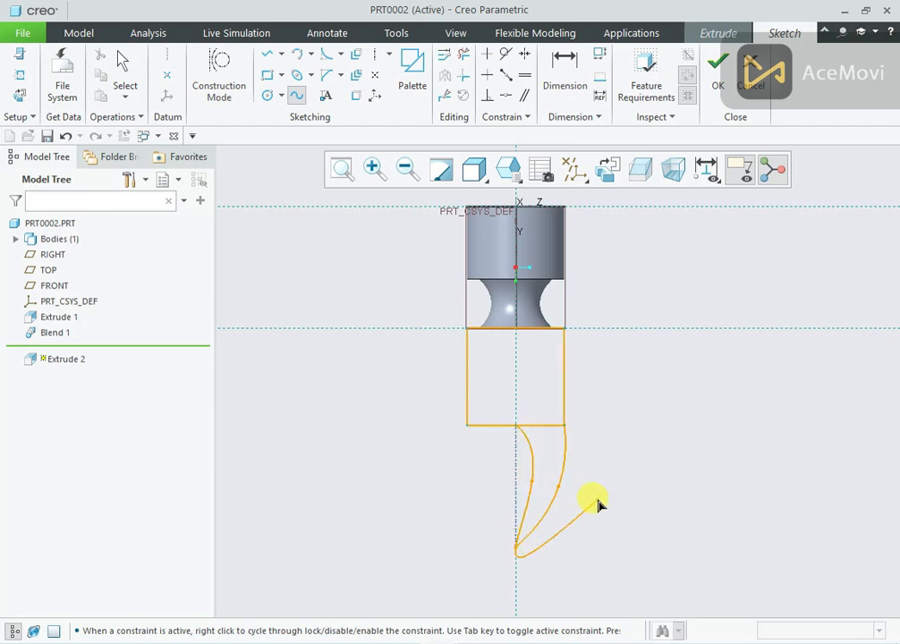
middle_click(598, 503)
scroll(598, 505, up, 1)
click(639, 482)
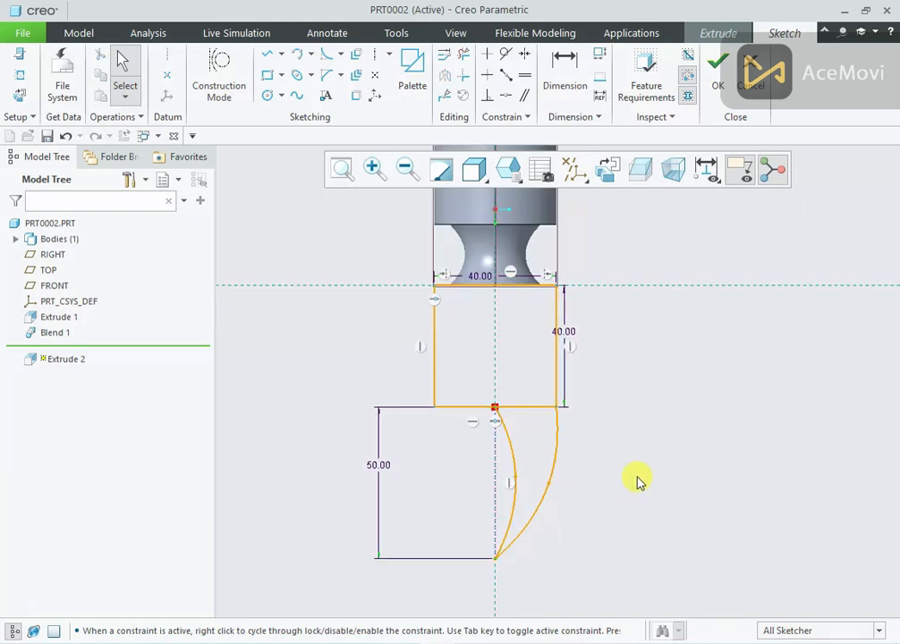
- Trim away the half of the rectangle's lower edge between the two splines and accept the sketch
click(461, 59)
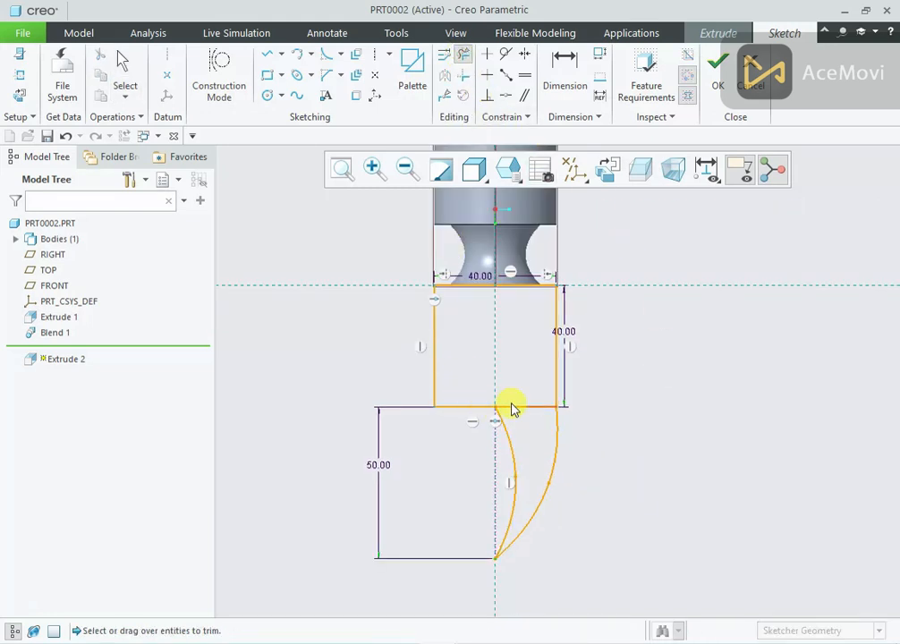
scroll(521, 393, up, 1)
middle_click(599, 350)
mouse_move(631, 382)
middle_down()
mouse_move(622, 368)
mouse_move(629, 405)
mouse_move(605, 287)
mouse_move(624, 294)
mouse_move(605, 267)
middle_up()
scroll(607, 267, down, 3)
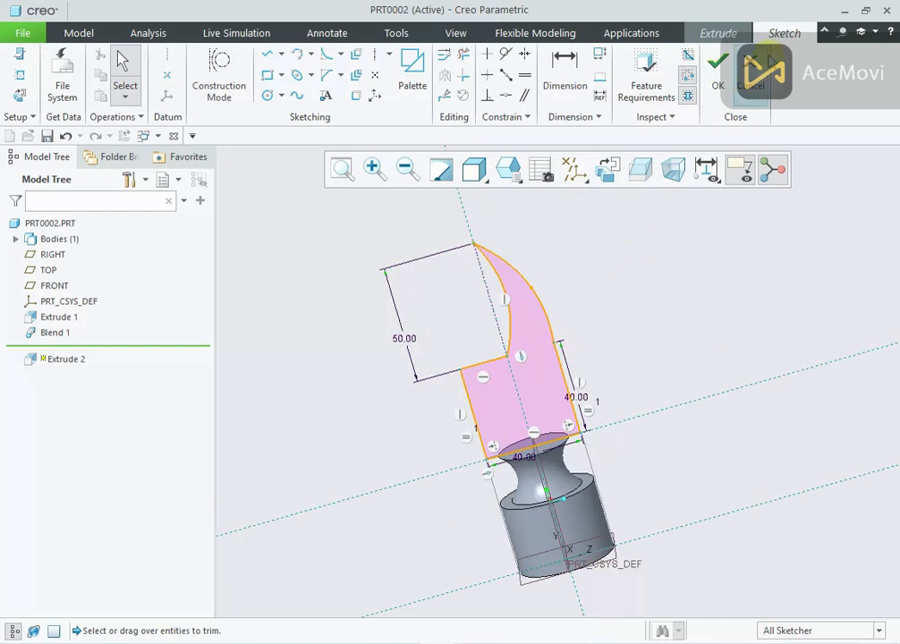
click(717, 72)
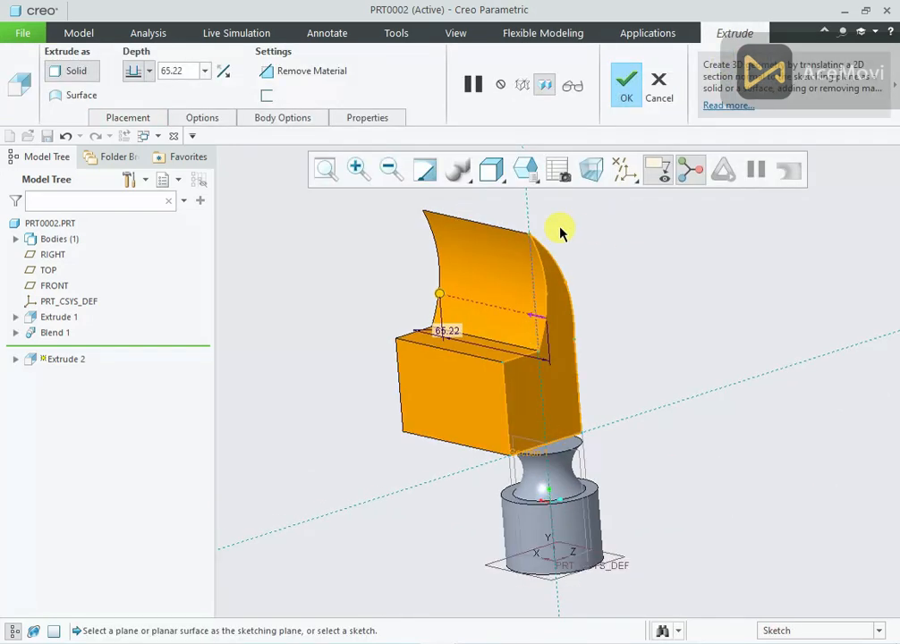
- Extrude the claw profile symmetrically about the sketch plane to a total depth of 40
click(148, 71)
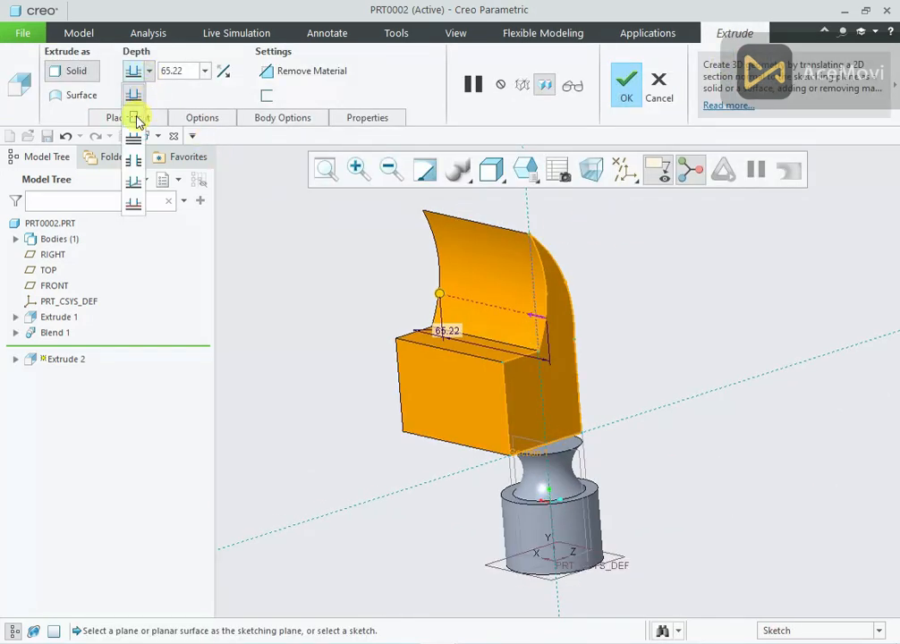
click(135, 118)
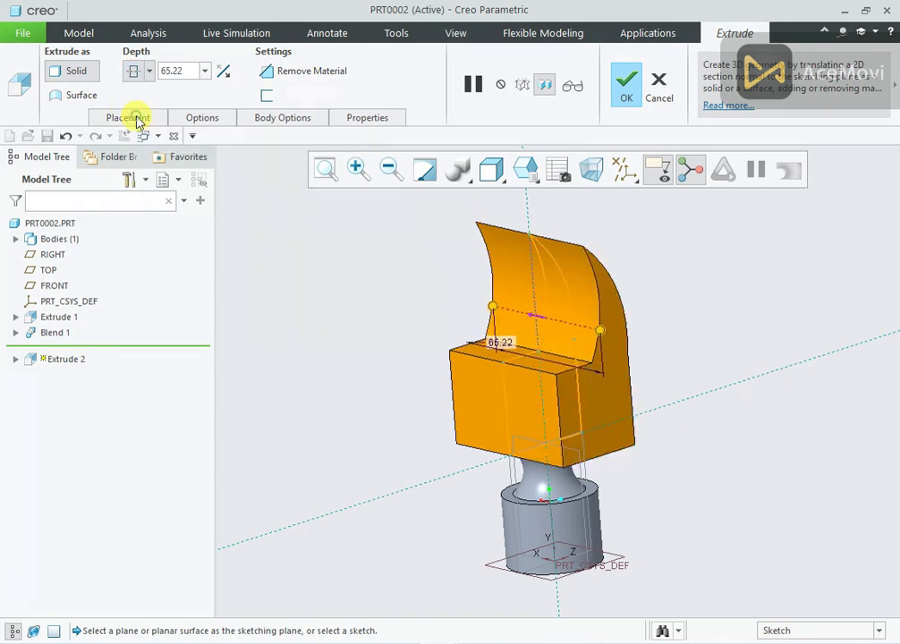
text(40)
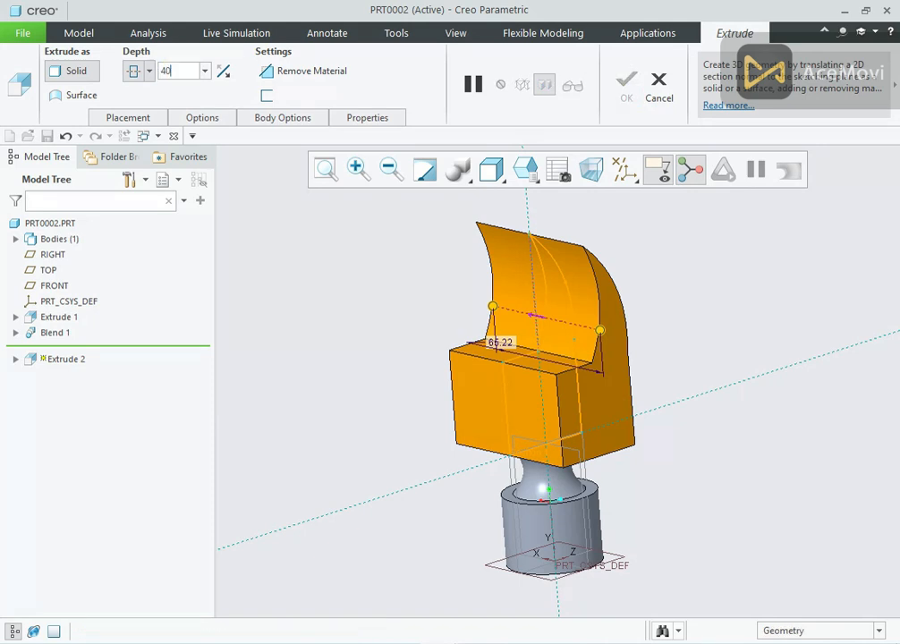
key(Return)
click(626, 87)
- Start a new extrusion sketch on the FRONT datum plane
scroll(629, 257, down, 3)
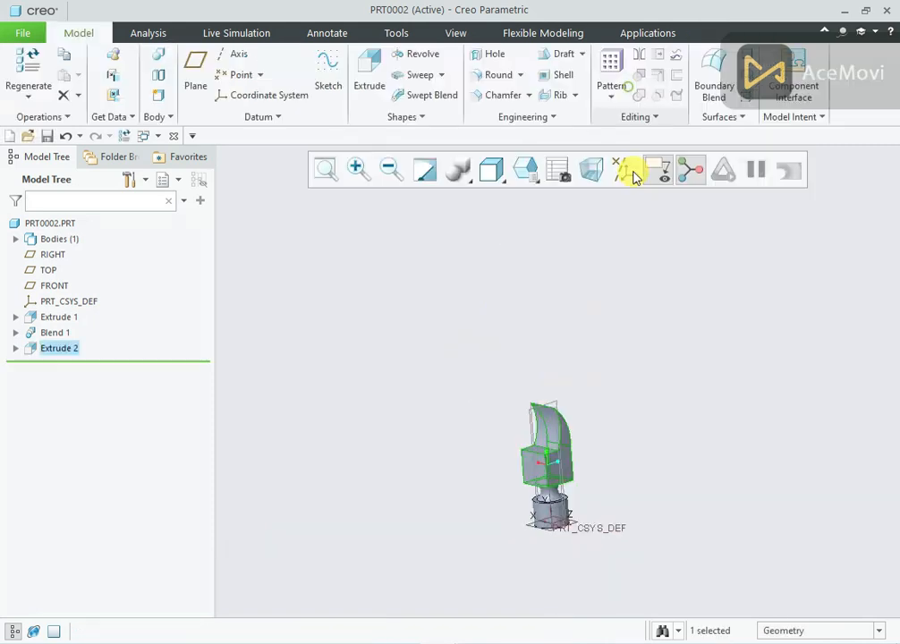
scroll(567, 492, up, 3)
middle_drag(650, 369, 288, 279)
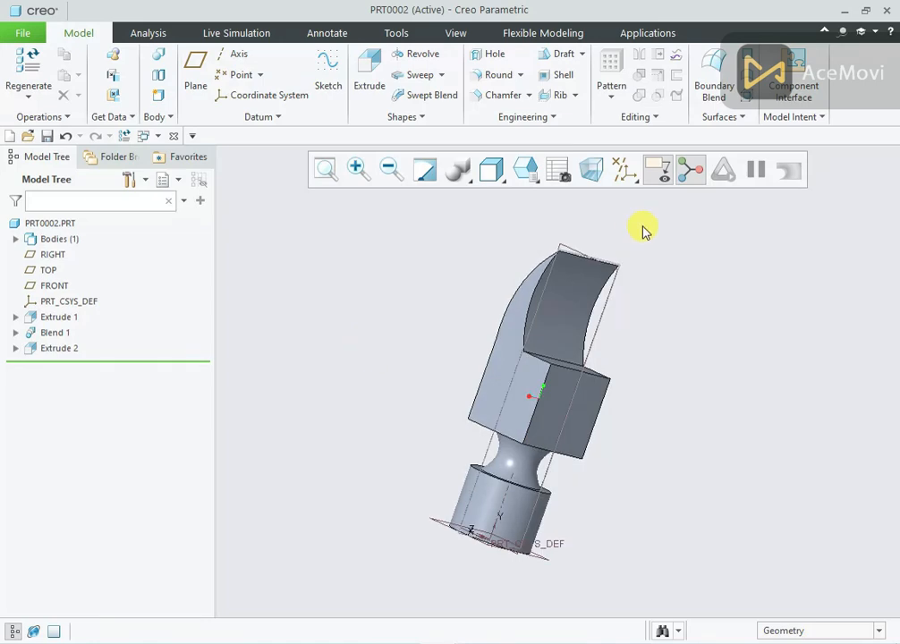
click(569, 254)
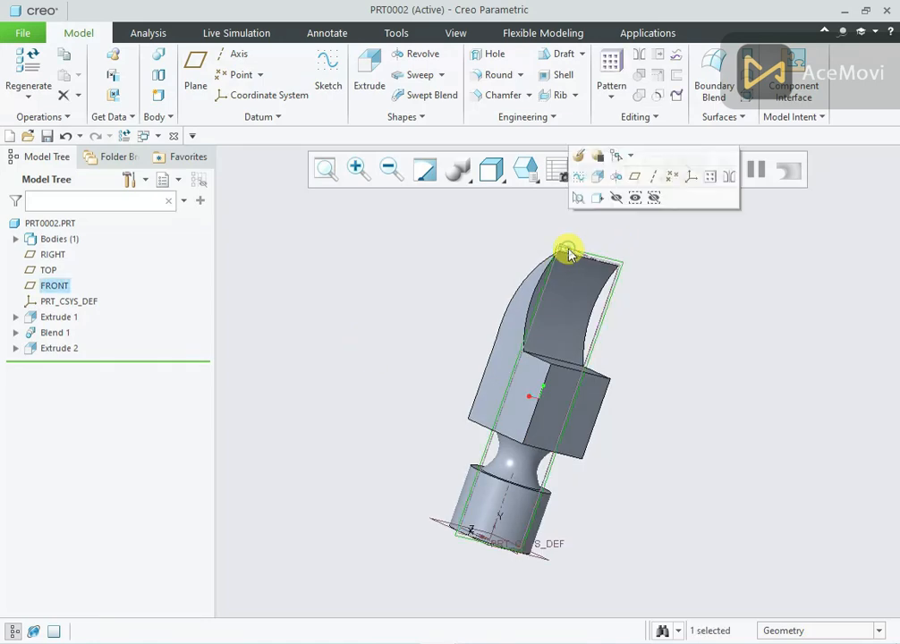
click(598, 196)
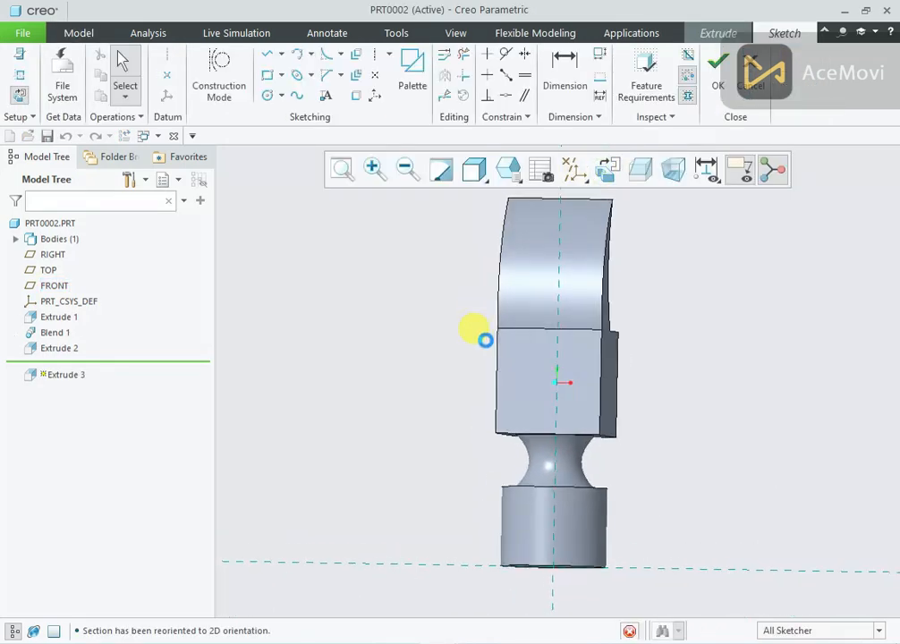
- Add the edge between block and claw and the claw's tip edge as sketch references
scroll(522, 249, down, 3)
scroll(520, 398, down, 3)
scroll(546, 345, up, 1)
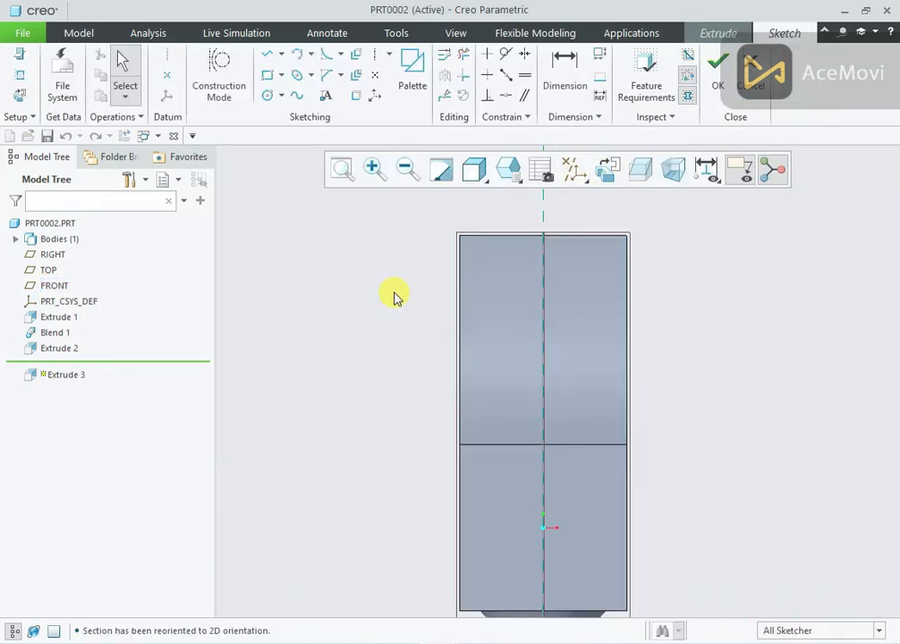
right_click(396, 297)
click(458, 349)
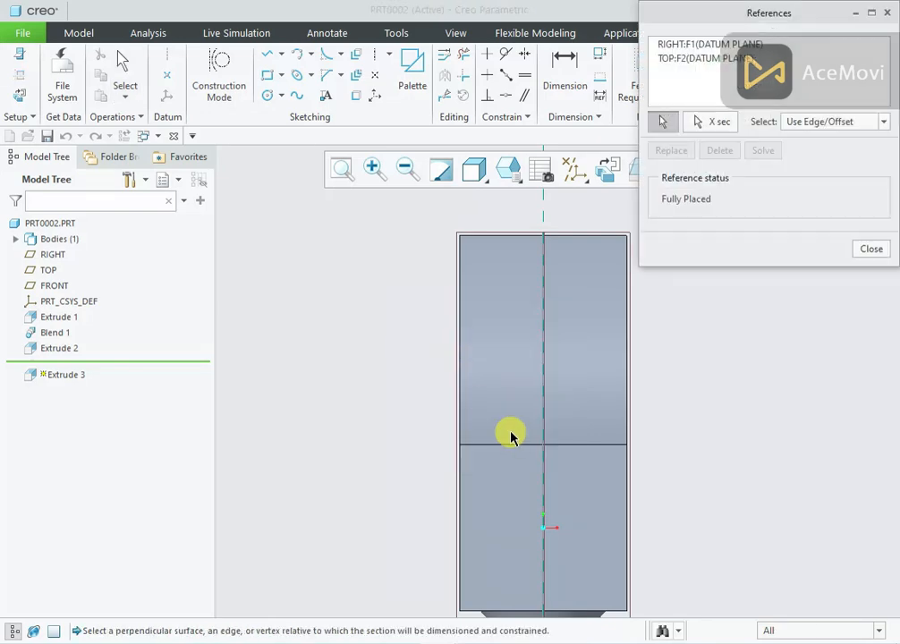
click(514, 445)
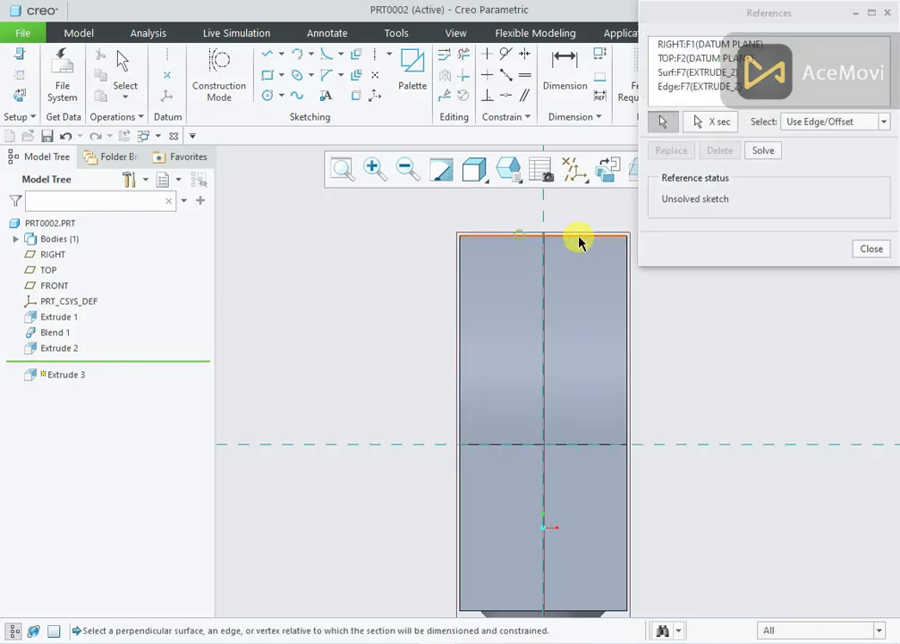
click(872, 248)
- Draw a horizontal line about 18 long on the claw's tip edge and make its endpoints symmetric about the vertical centerline
right_click(351, 219)
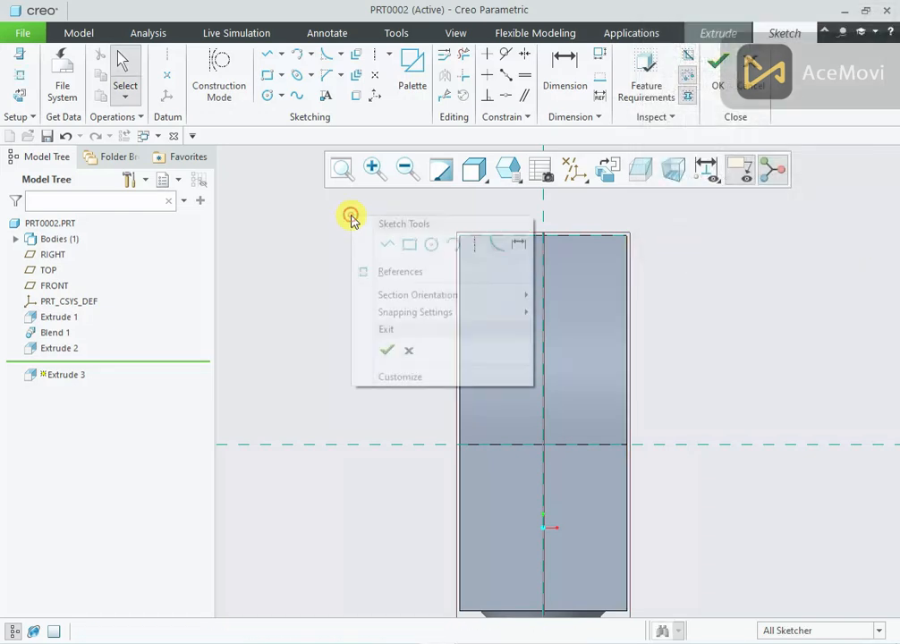
click(388, 243)
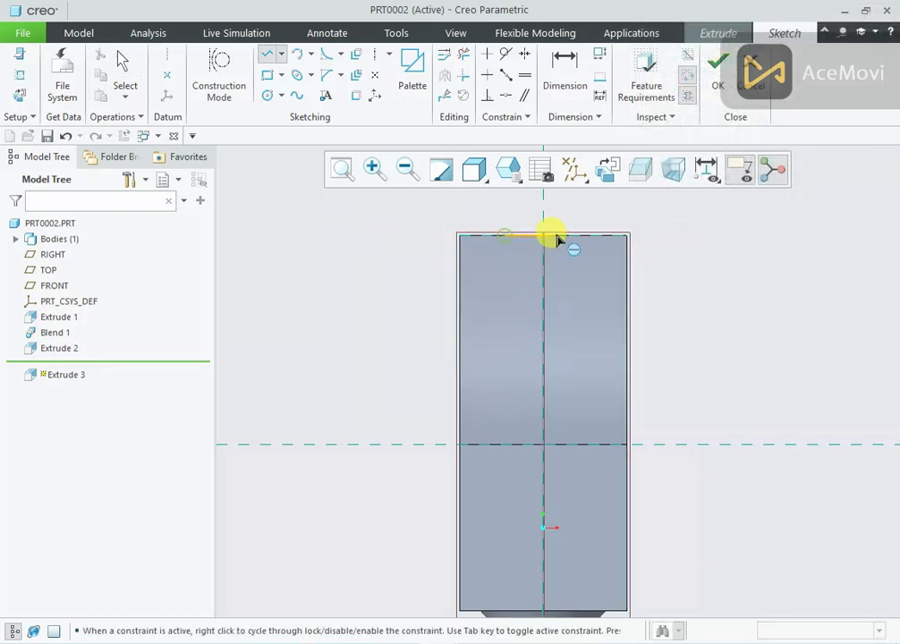
middle_click(709, 231)
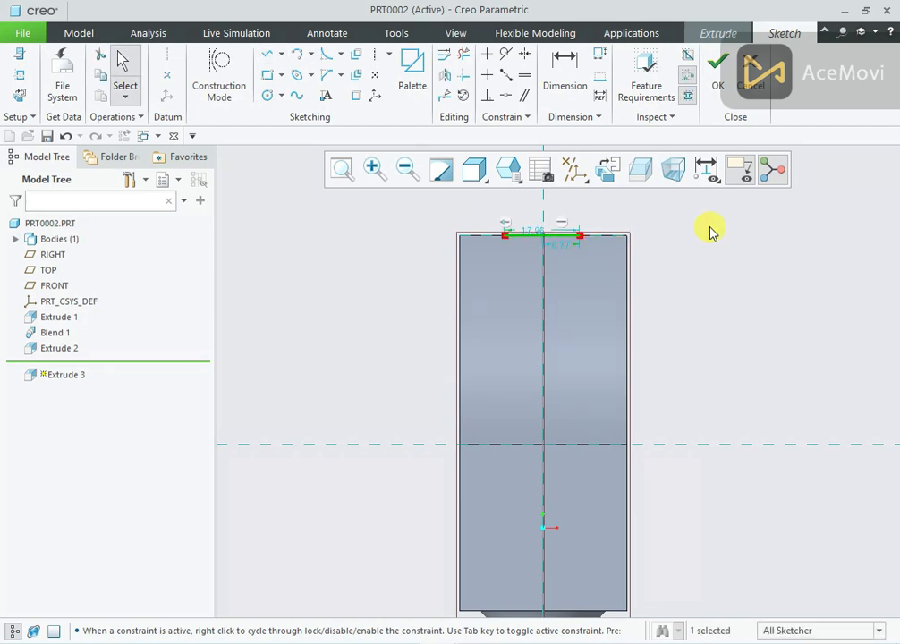
click(524, 57)
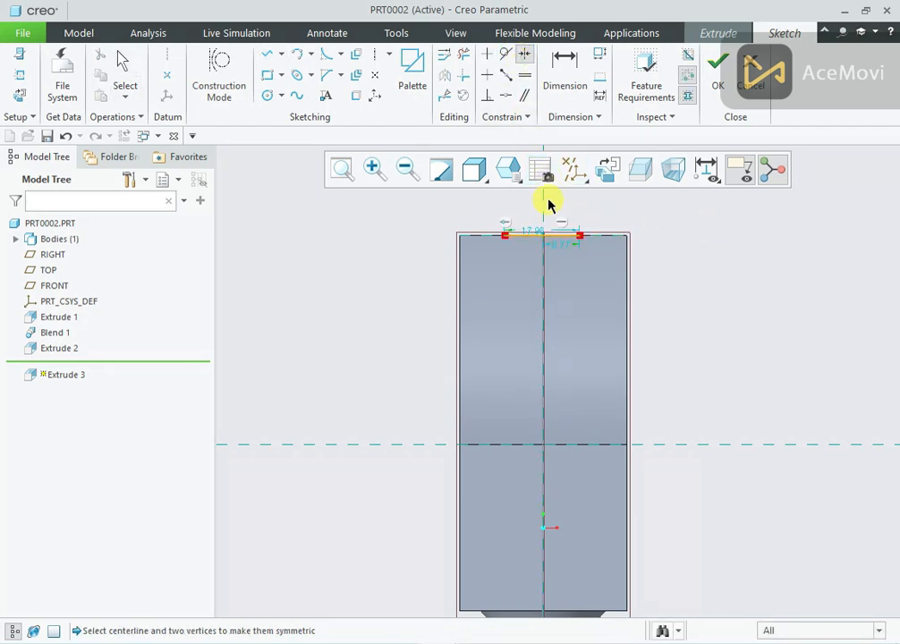
click(507, 240)
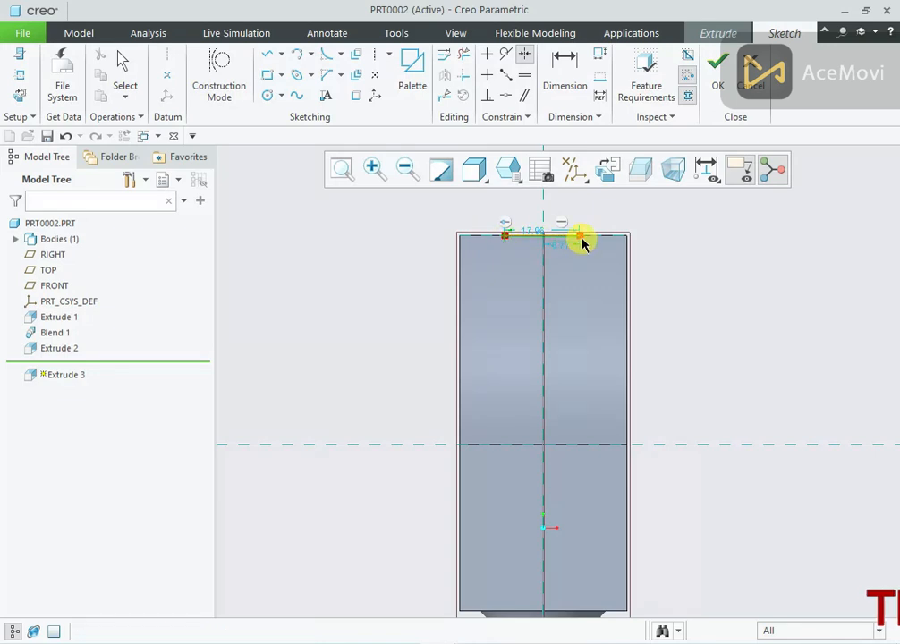
click(581, 239)
click(545, 275)
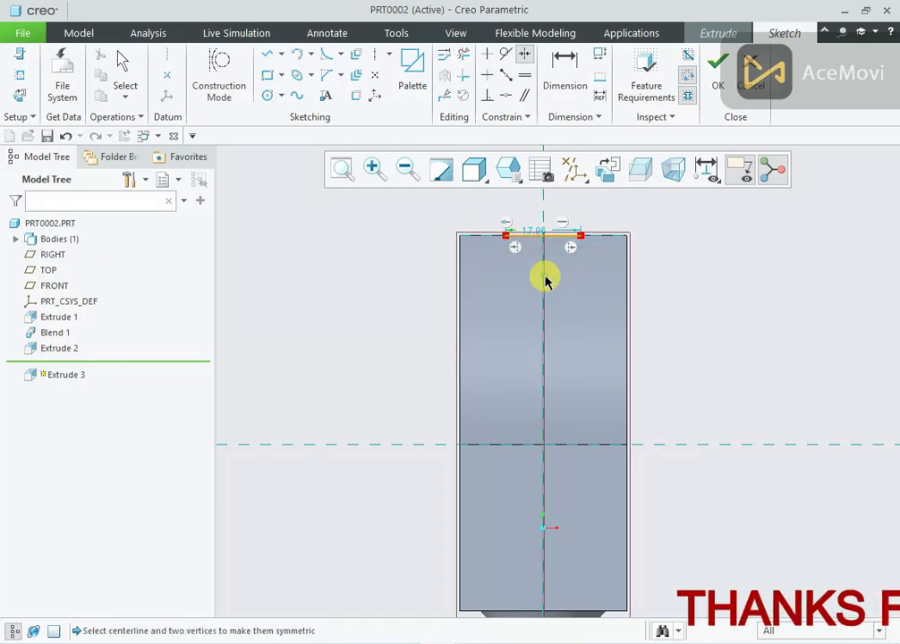
middle_click(492, 220)
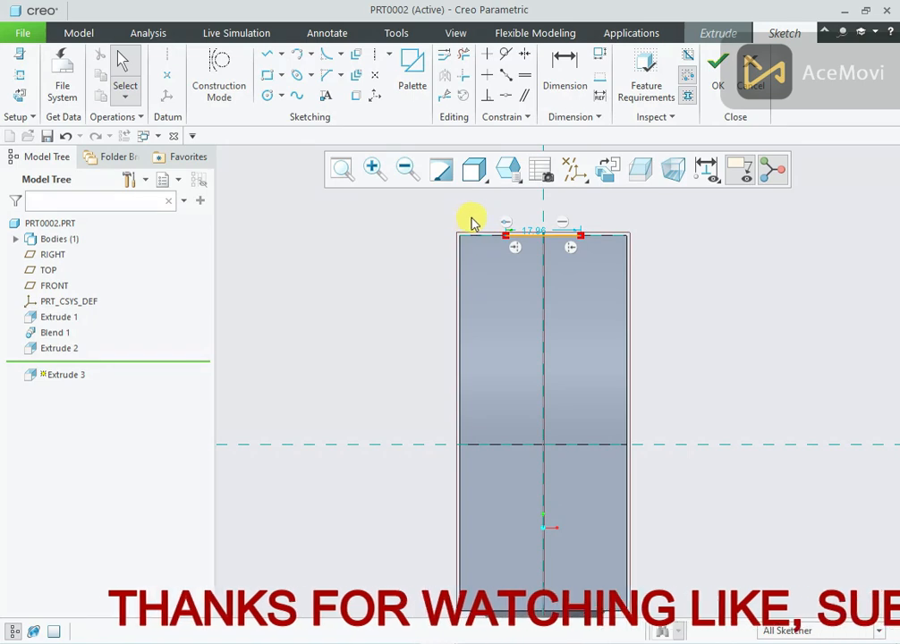
- Set the horizontal line's length to 15
double_click(530, 213)
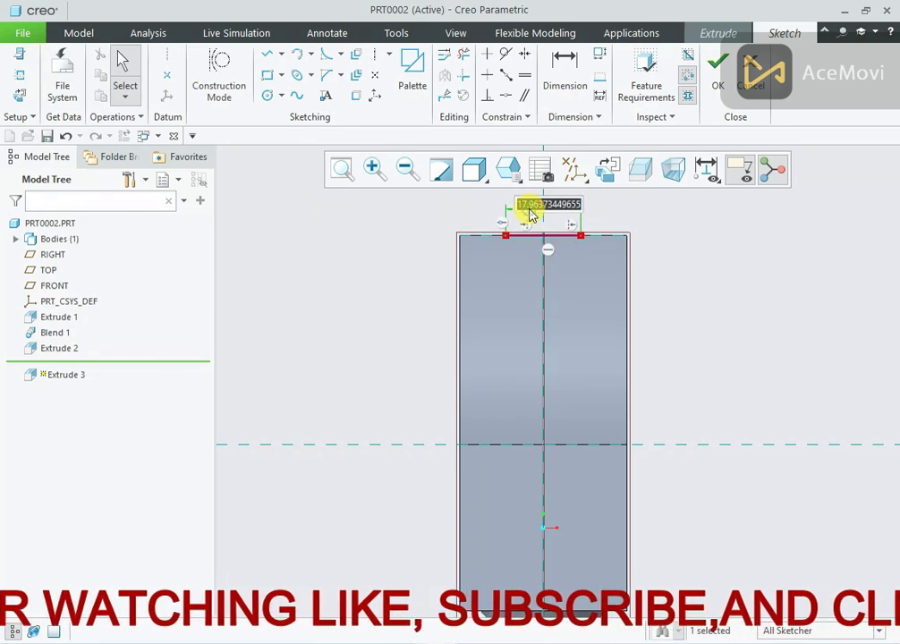
text(15)
key(Return)
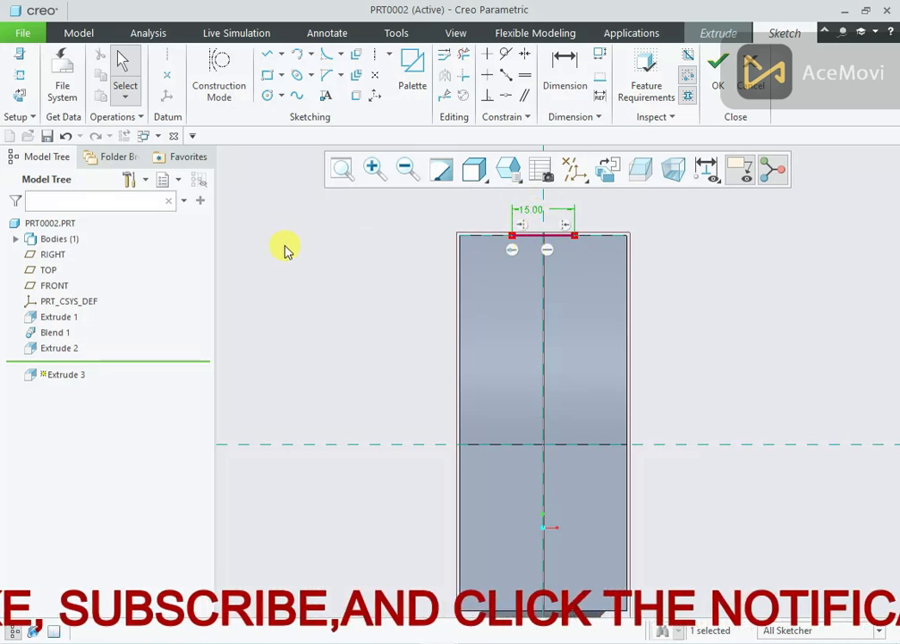
- Join both ends of the tip line to the intersection of the vertical and block-edge references, forming a triangle, and accept the sketch
right_click(324, 219)
click(344, 244)
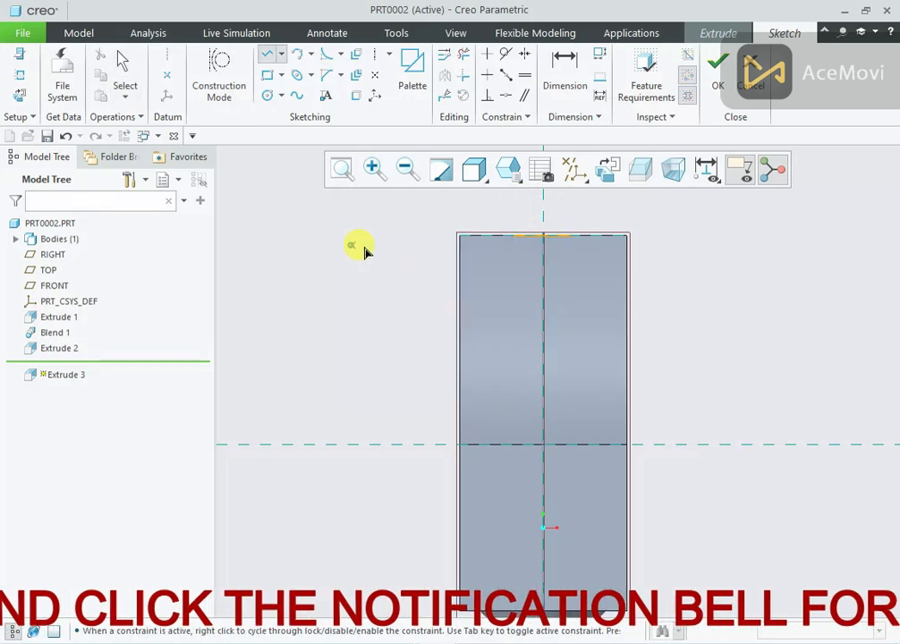
click(512, 236)
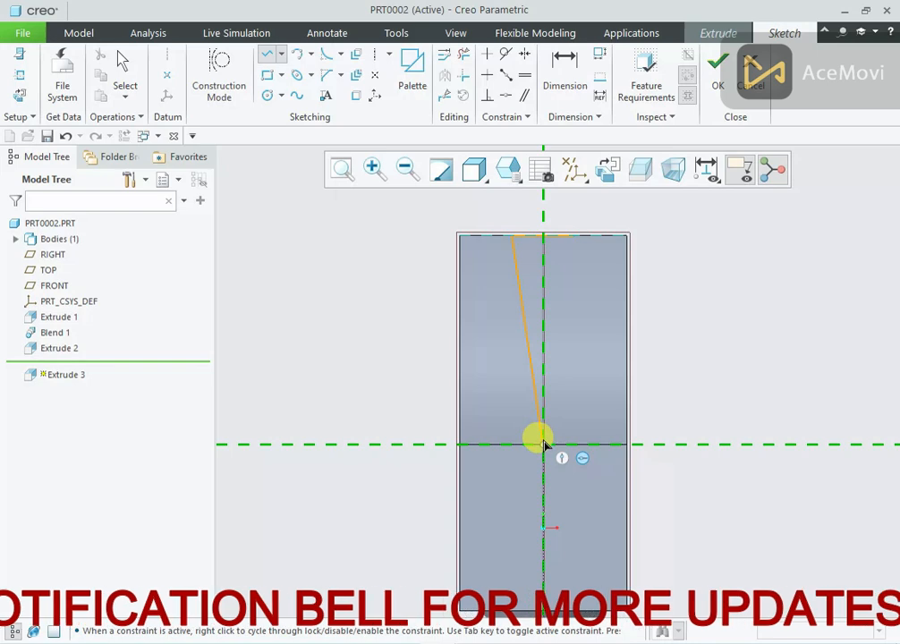
click(543, 442)
click(573, 236)
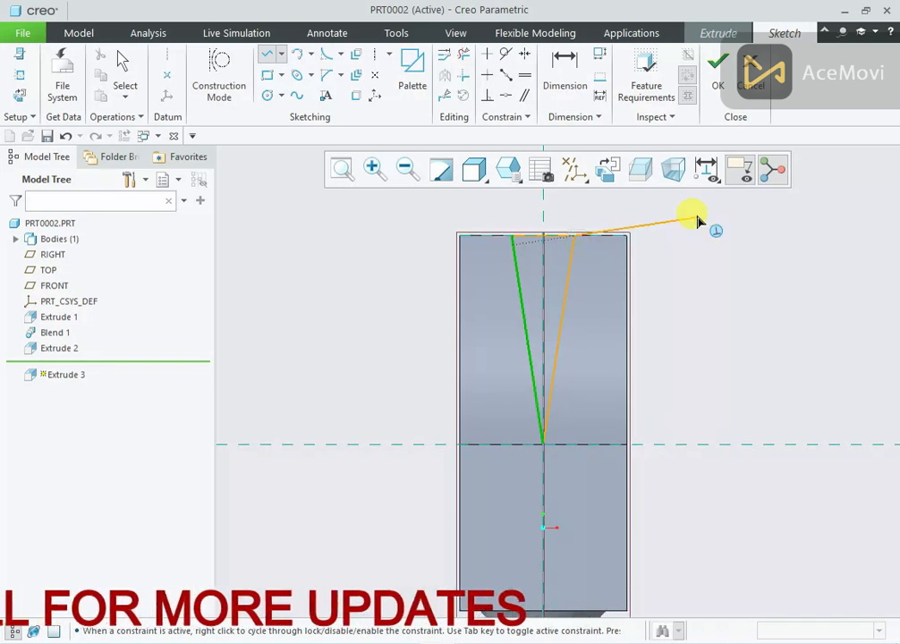
middle_click(698, 221)
middle_click(697, 217)
middle_drag(697, 216, 649, 249)
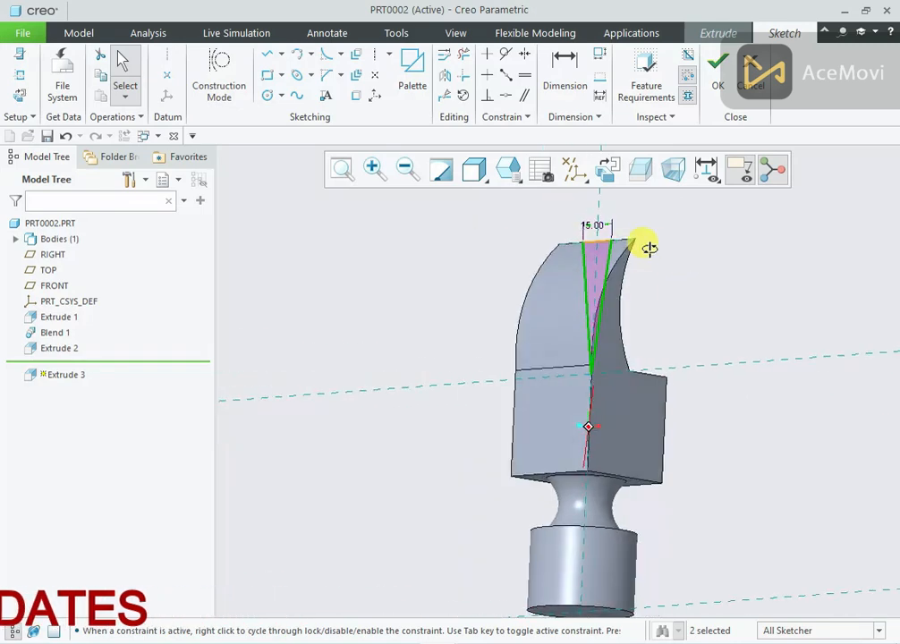
click(713, 74)
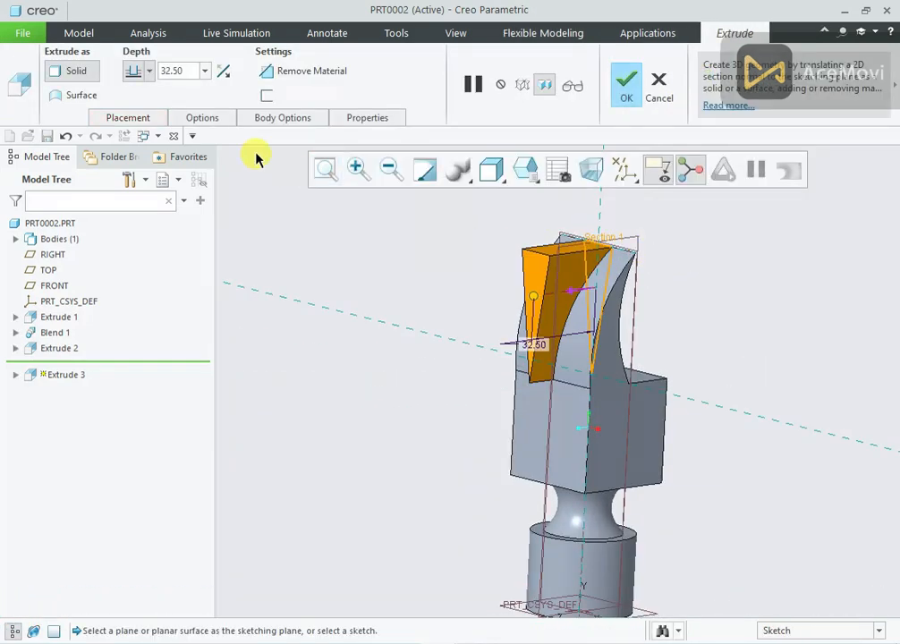
- Cut the triangle through the claw as a symmetric extrusion about 171.6 deep with material removal
click(150, 71)
click(136, 110)
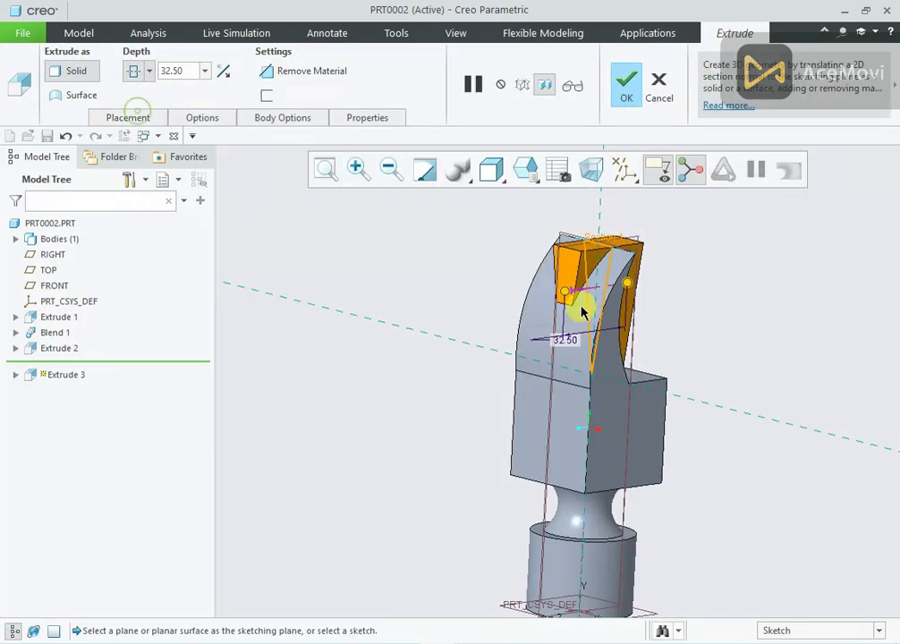
drag(565, 292, 431, 308)
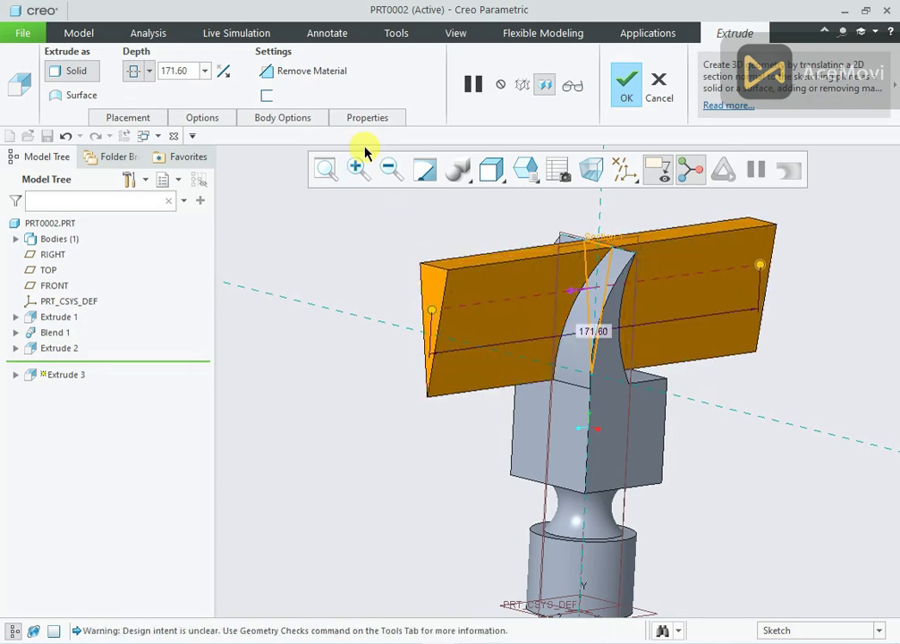
click(294, 74)
click(629, 116)
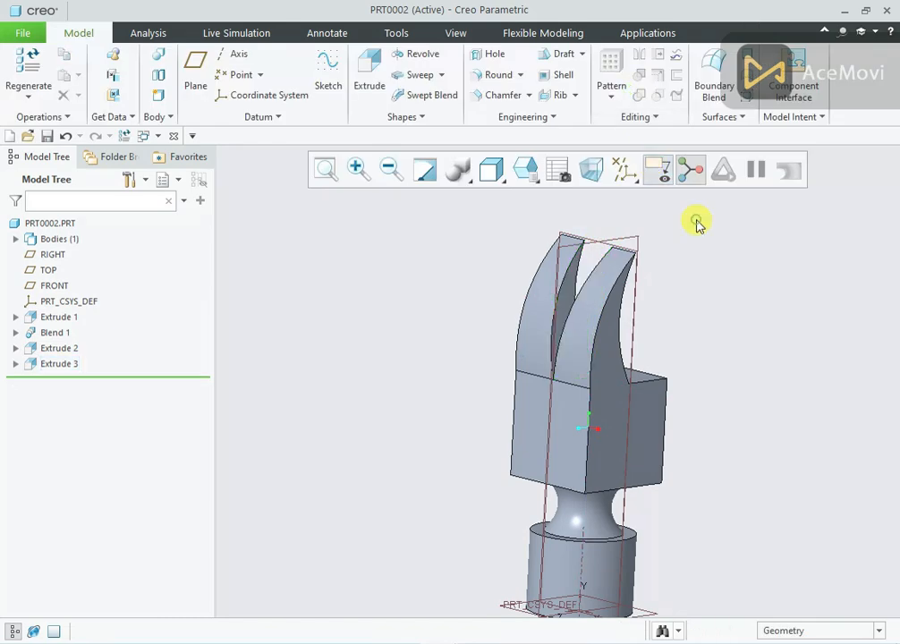
- Round the edge where the claw's inner curve meets the block's top face with a radius of 15
middle_drag(699, 222, 476, 265)
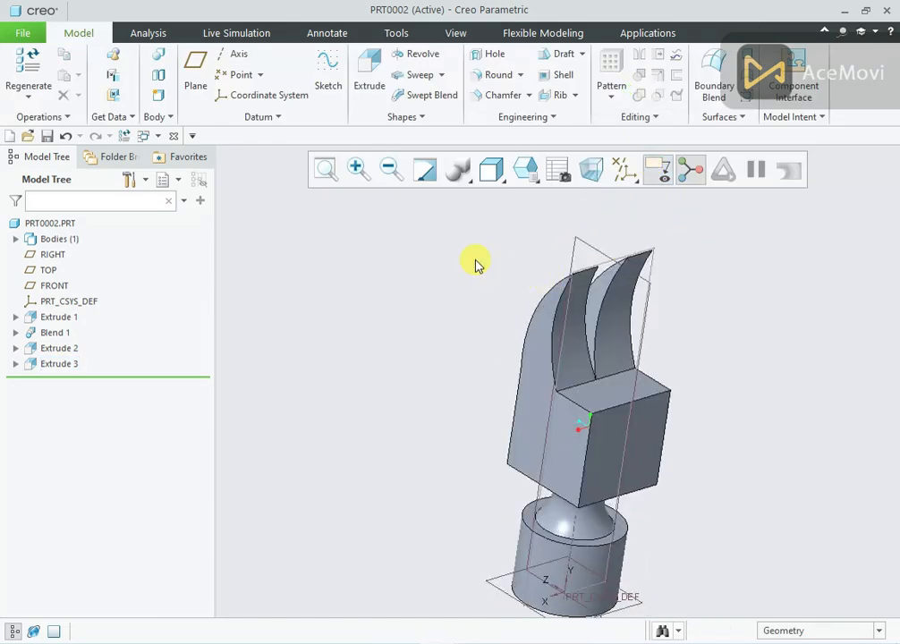
click(492, 77)
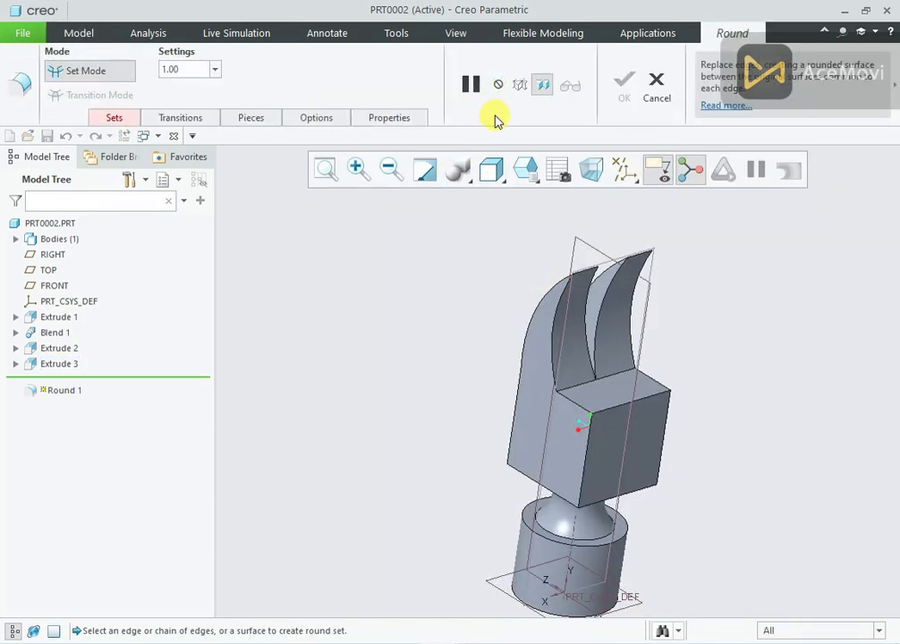
text(15)
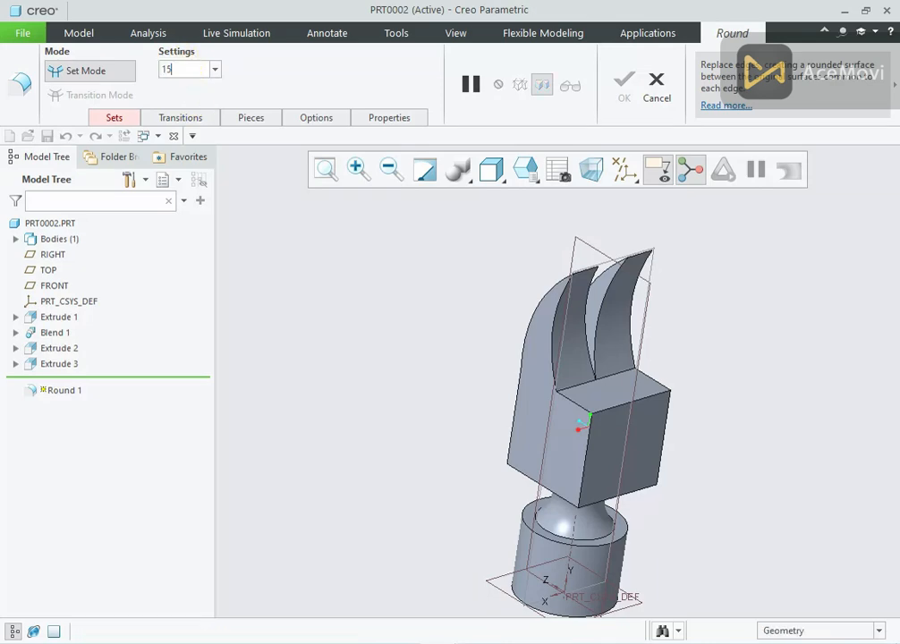
key(Return)
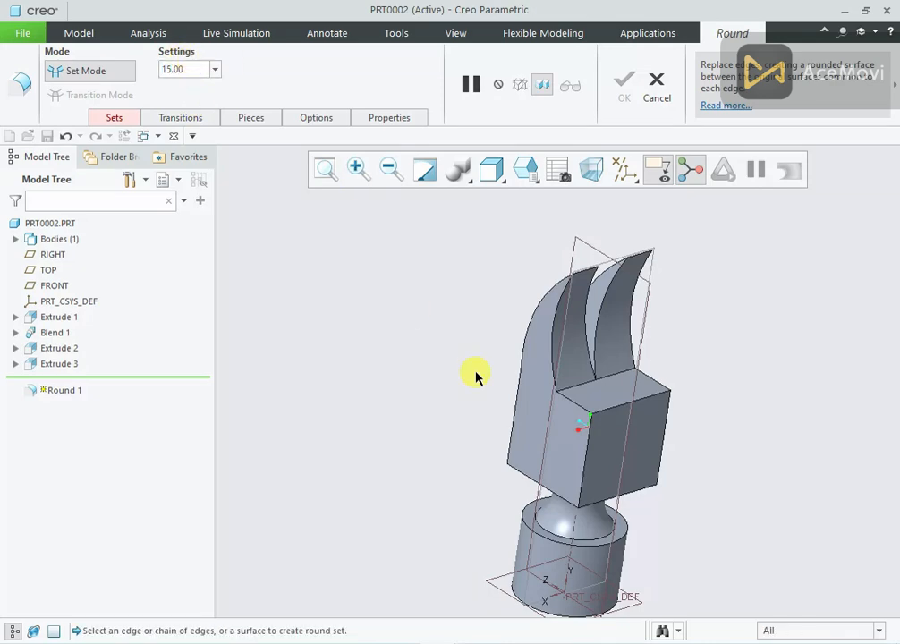
click(580, 382)
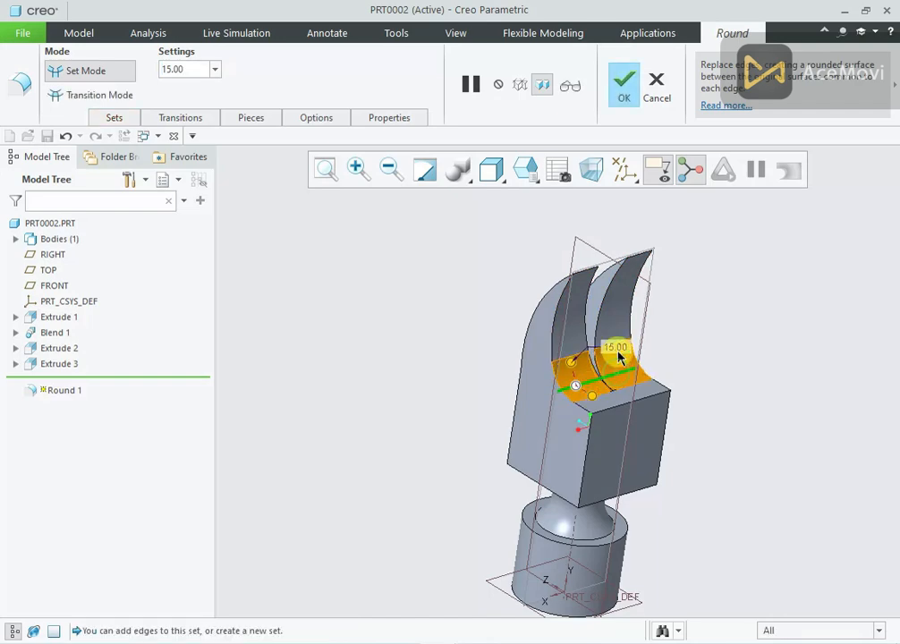
click(626, 93)
- Start a blend with sketched sections and open its first section sketch on the block's flat face below the claw's outer curve
middle_drag(693, 297, 462, 378)
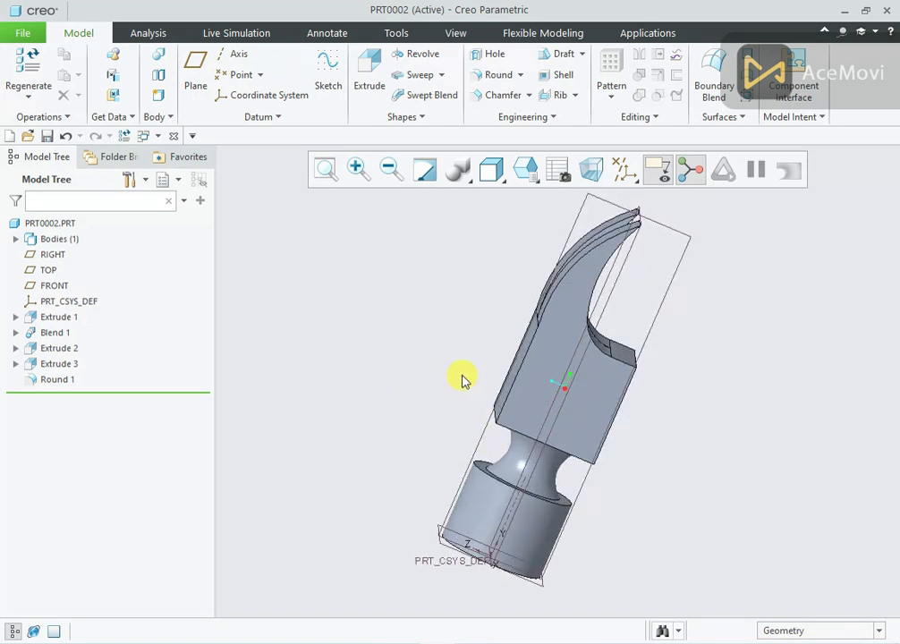
click(413, 120)
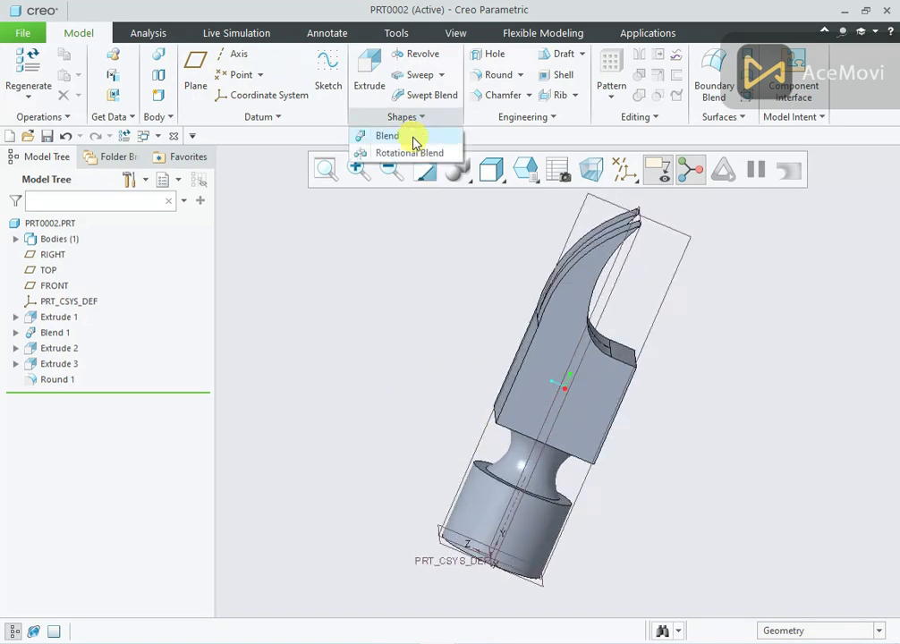
click(411, 138)
click(134, 118)
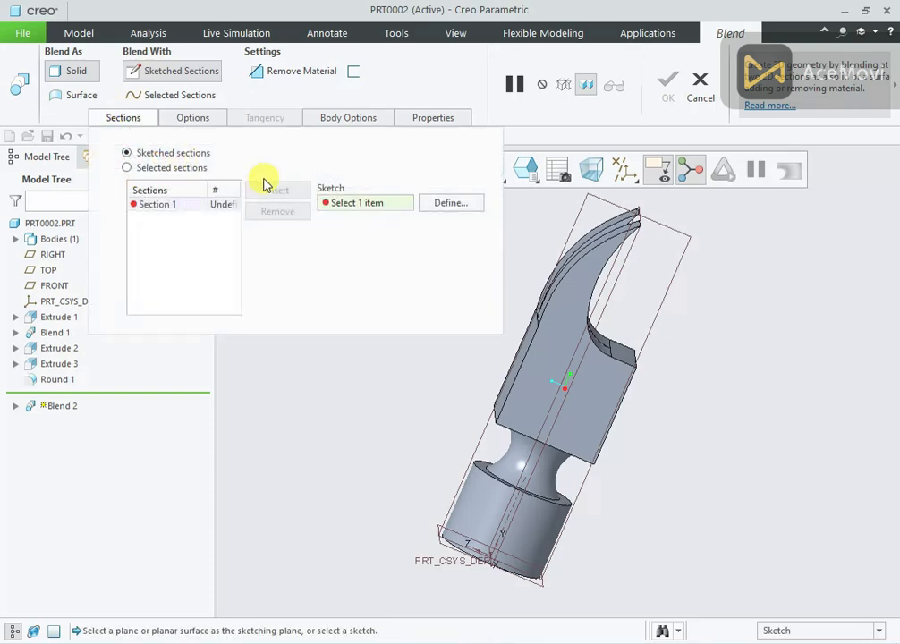
click(449, 204)
scroll(526, 295, up, 2)
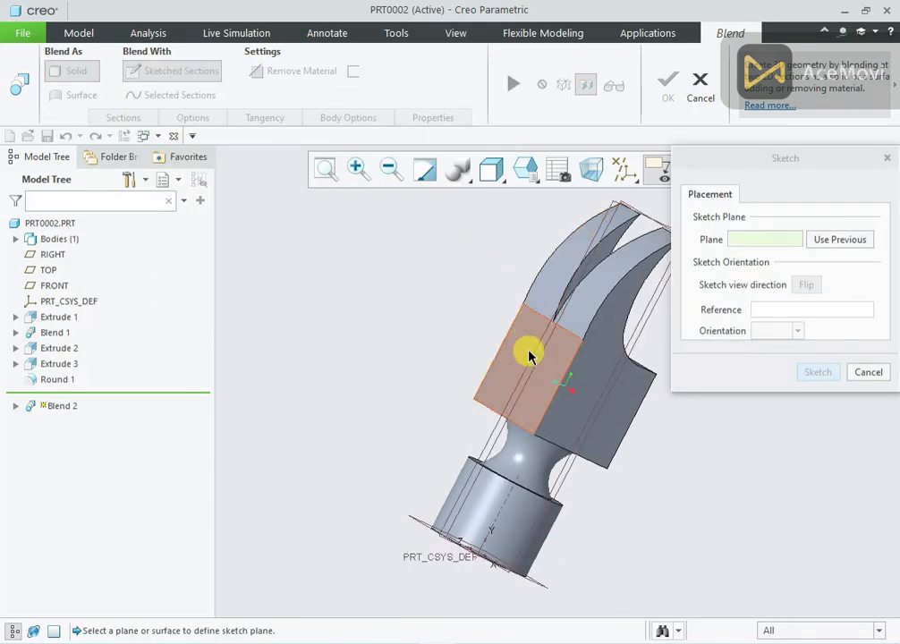
click(562, 356)
click(814, 372)
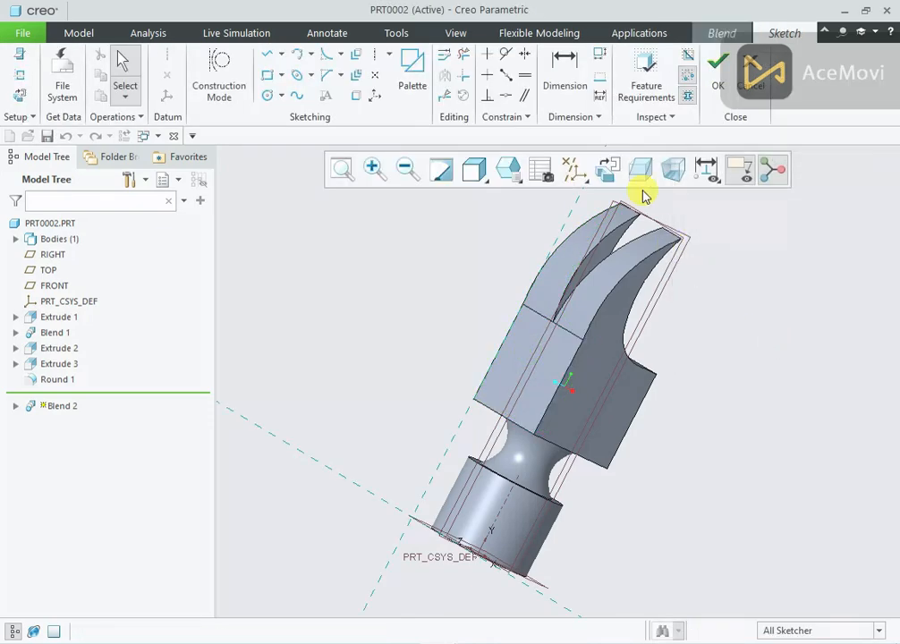
click(605, 169)
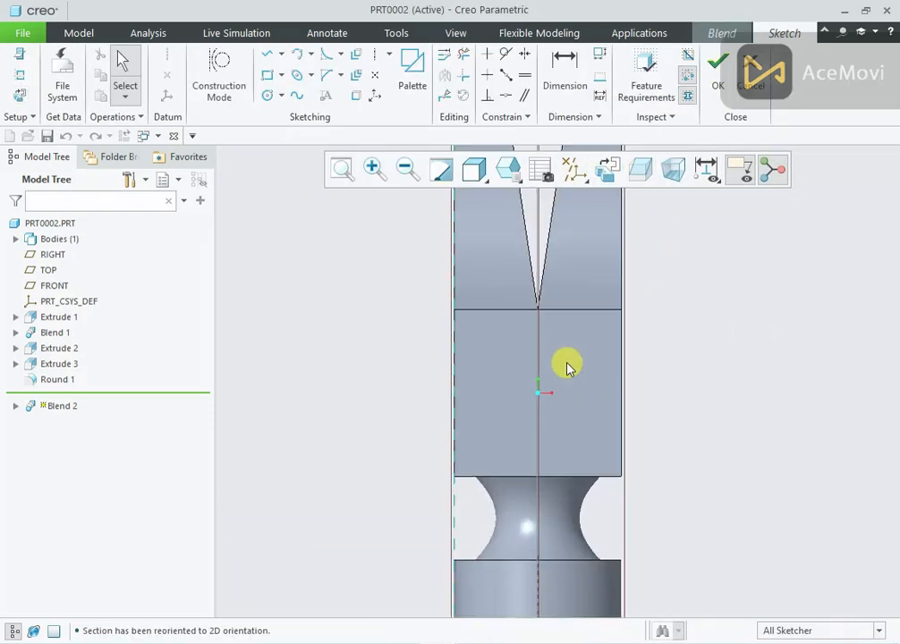
- Add the block's other side edge and the RIGHT datum plane as references of the first section sketch
right_click(671, 299)
click(682, 353)
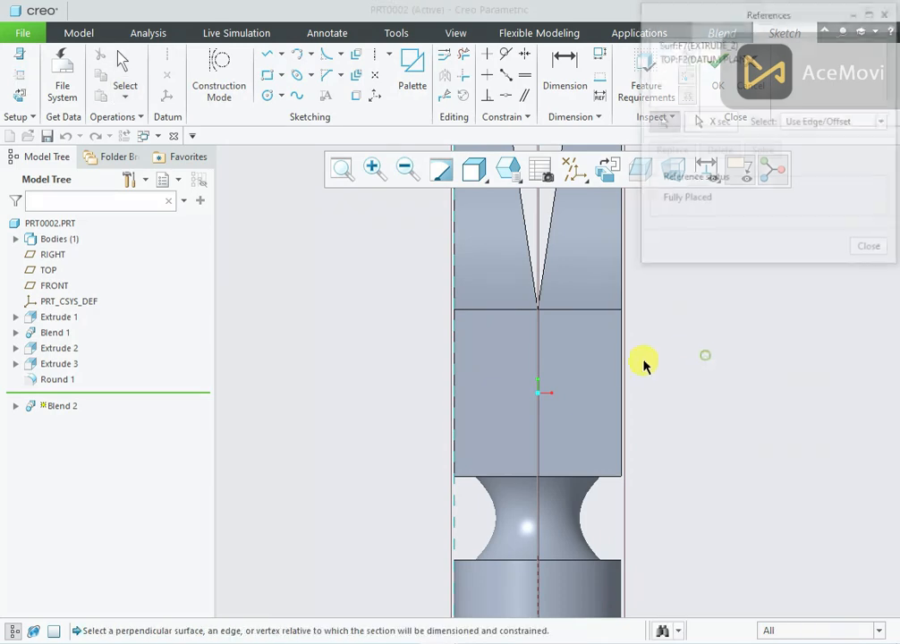
click(623, 375)
click(537, 380)
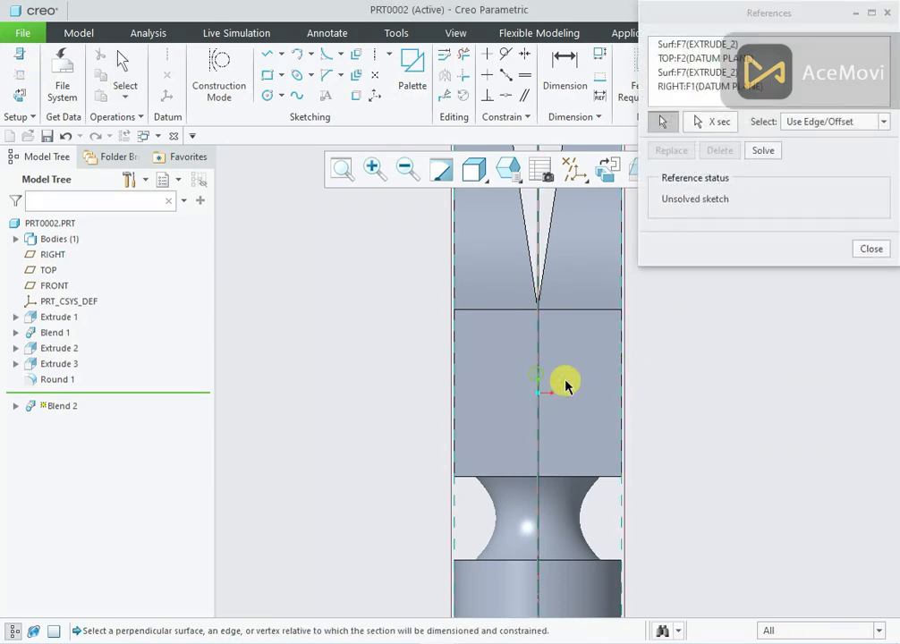
click(865, 254)
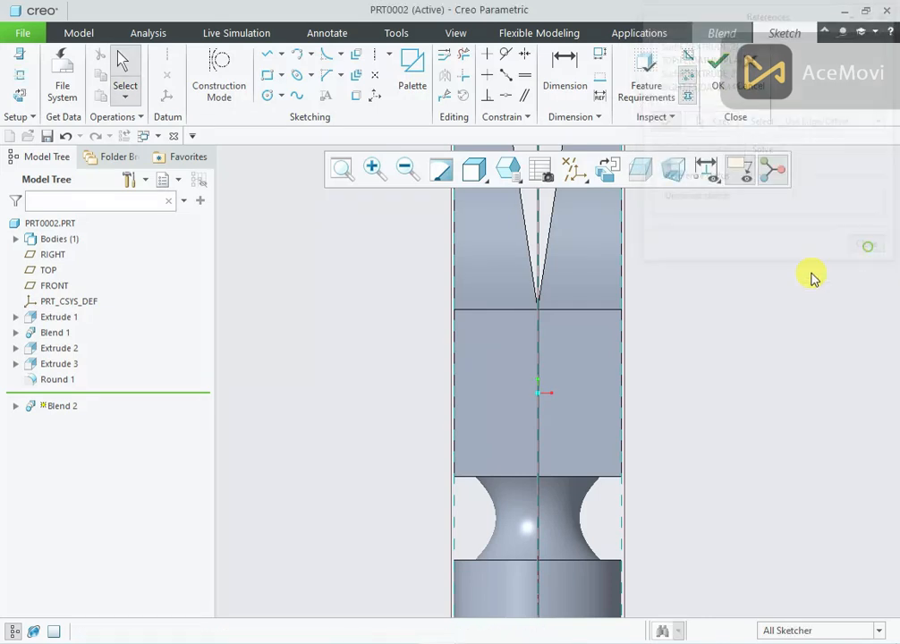
- Draw a horizontal centerline through the midpoint of the block's side edge
right_click(727, 302)
click(669, 331)
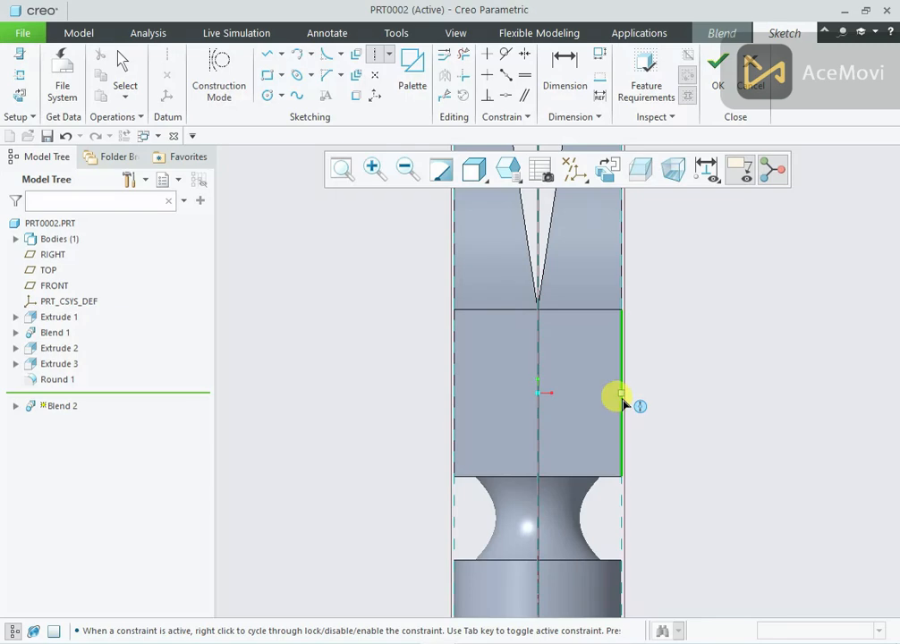
middle_click(676, 299)
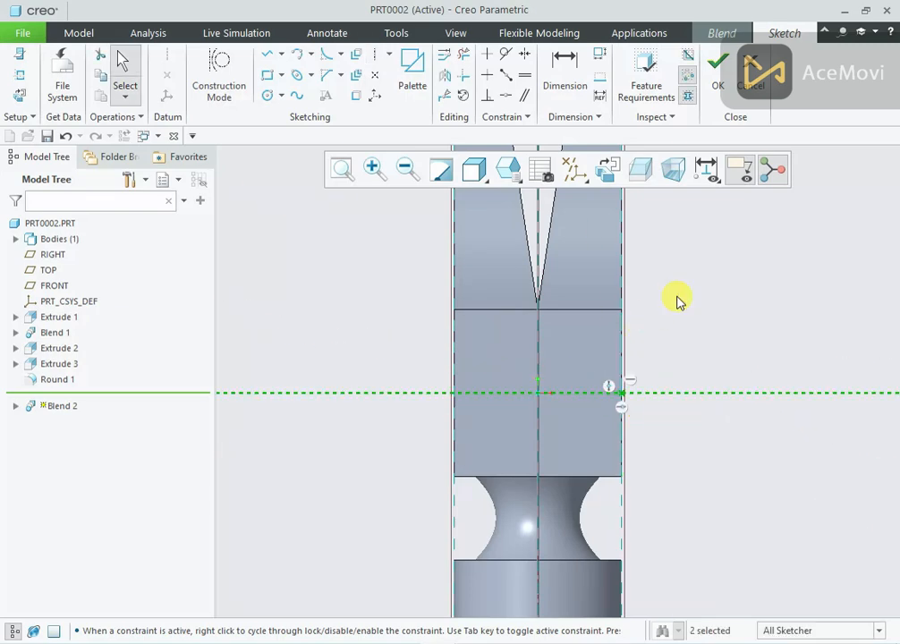
scroll(600, 410, up, 2)
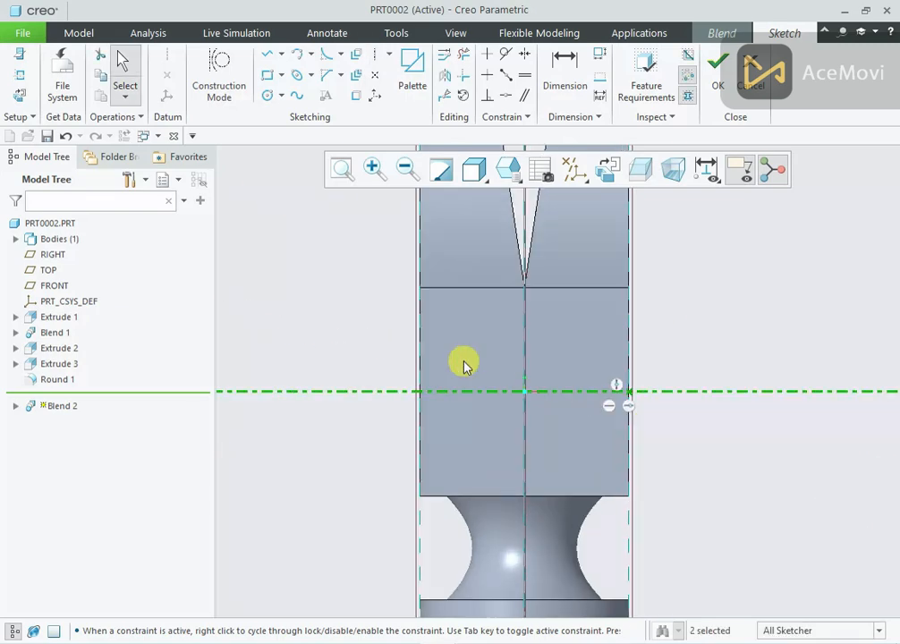
- Sketch an ellipse about 23.5 wide and 25.7 high, centered where the horizontal centerline crosses the vertical reference
click(299, 76)
click(524, 391)
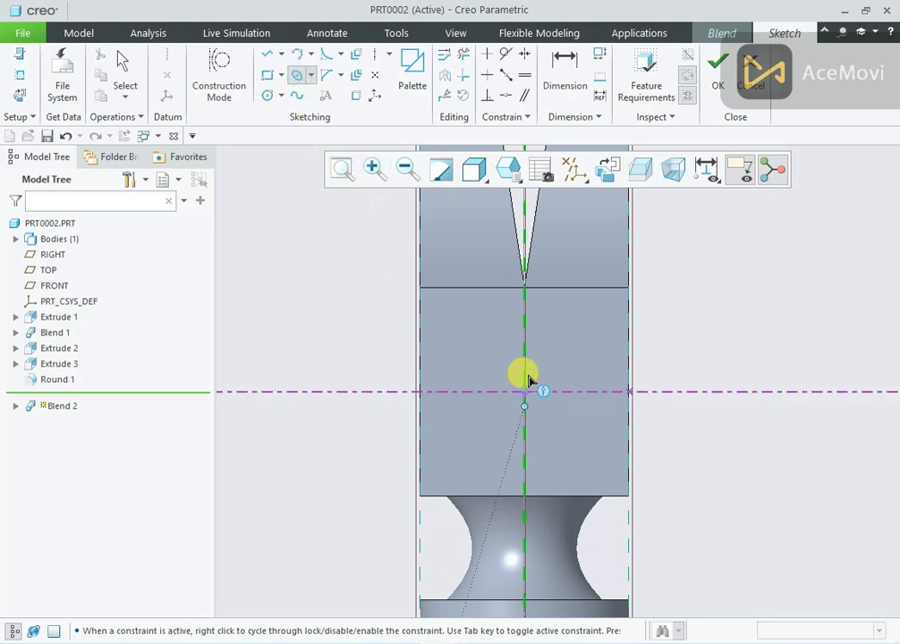
middle_click(763, 300)
drag(511, 385, 516, 323)
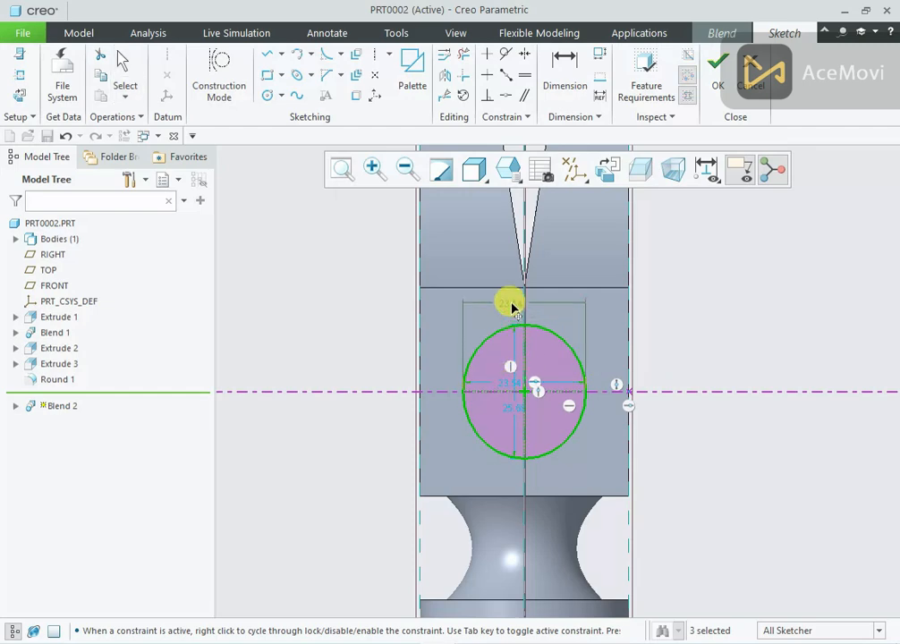
- Set the ellipse's width to 22 and height to 30, and accept the first section sketch
double_click(510, 302)
text(22)
key(Return)
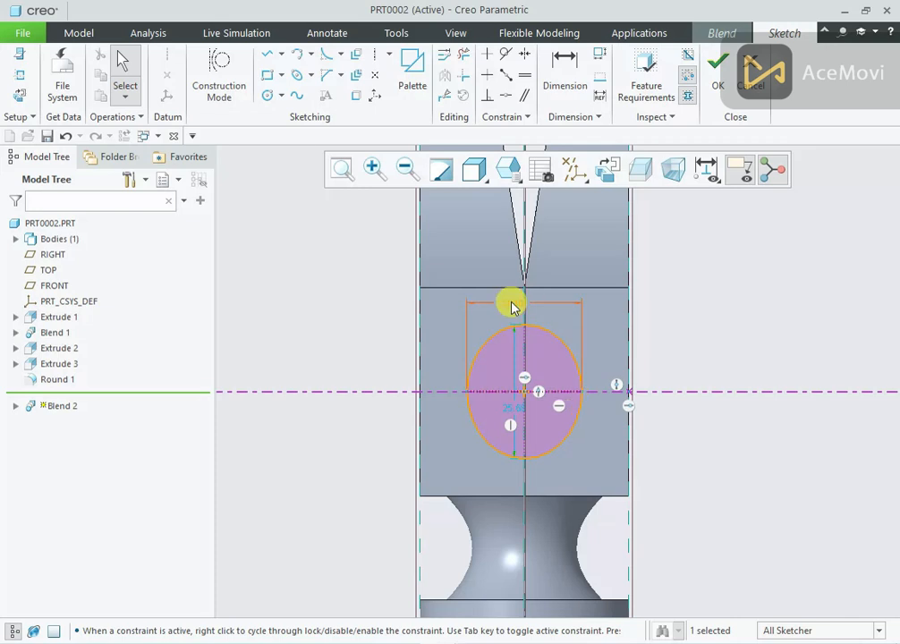
click(341, 409)
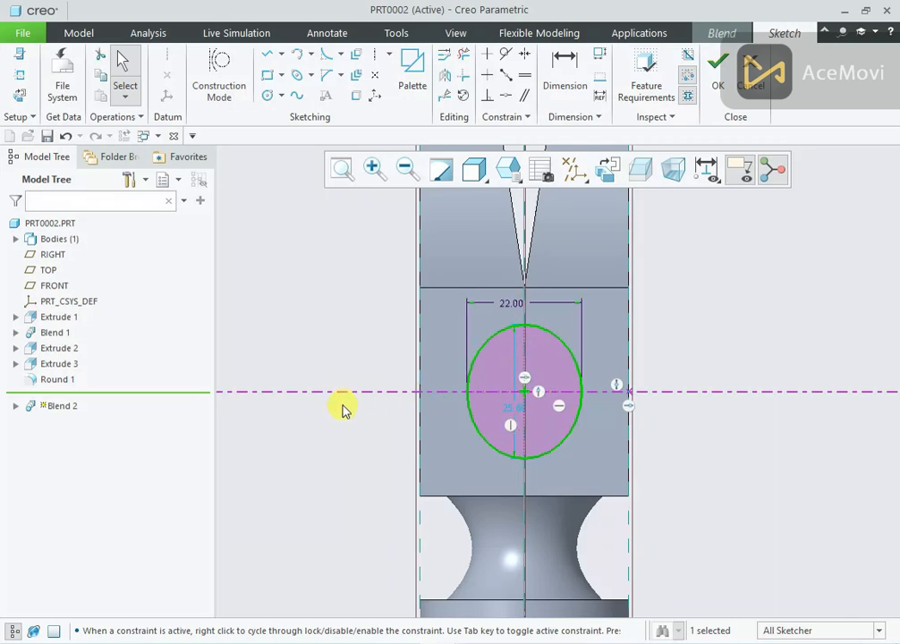
drag(514, 418, 444, 416)
click(444, 416)
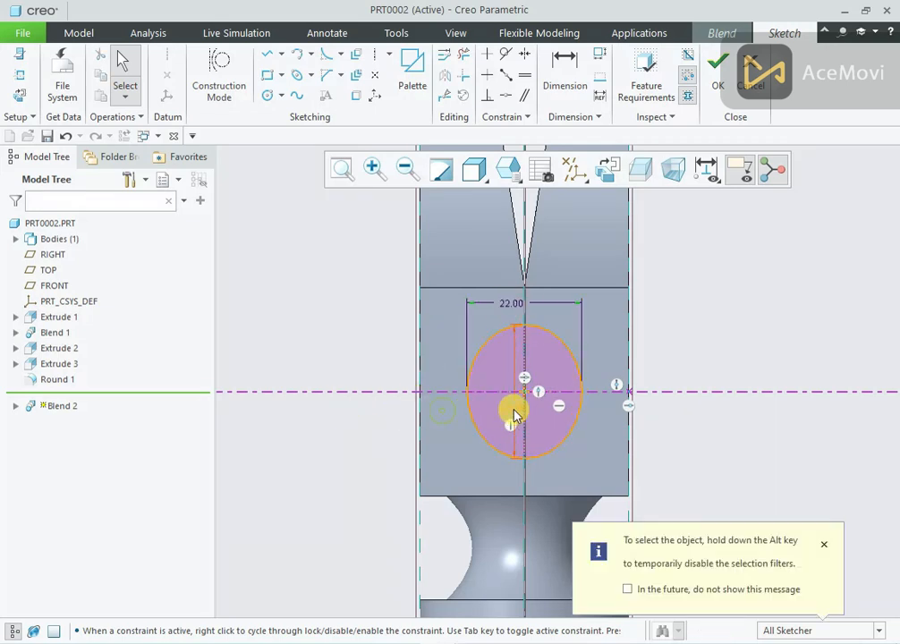
drag(514, 413, 373, 410)
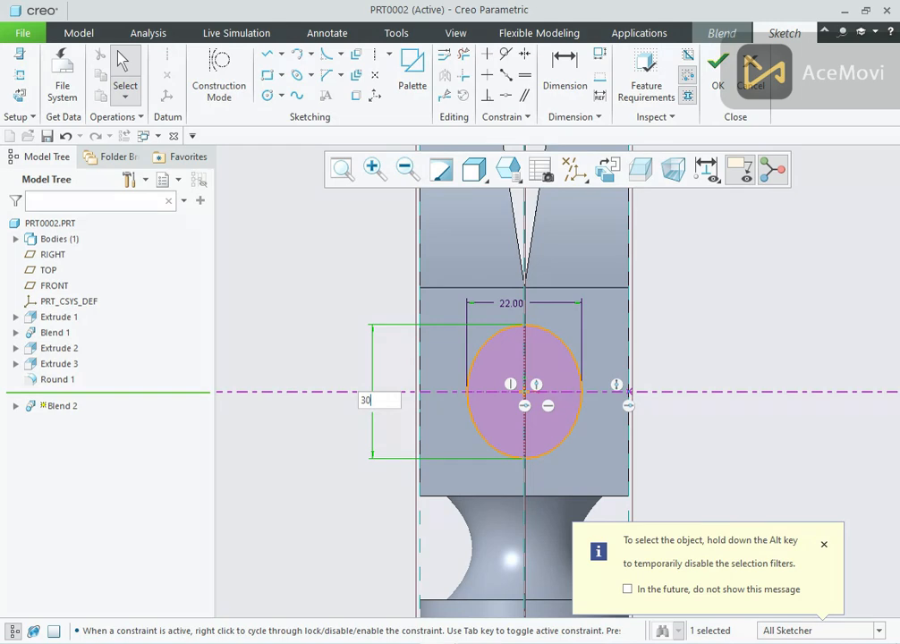
key(Return)
click(716, 71)
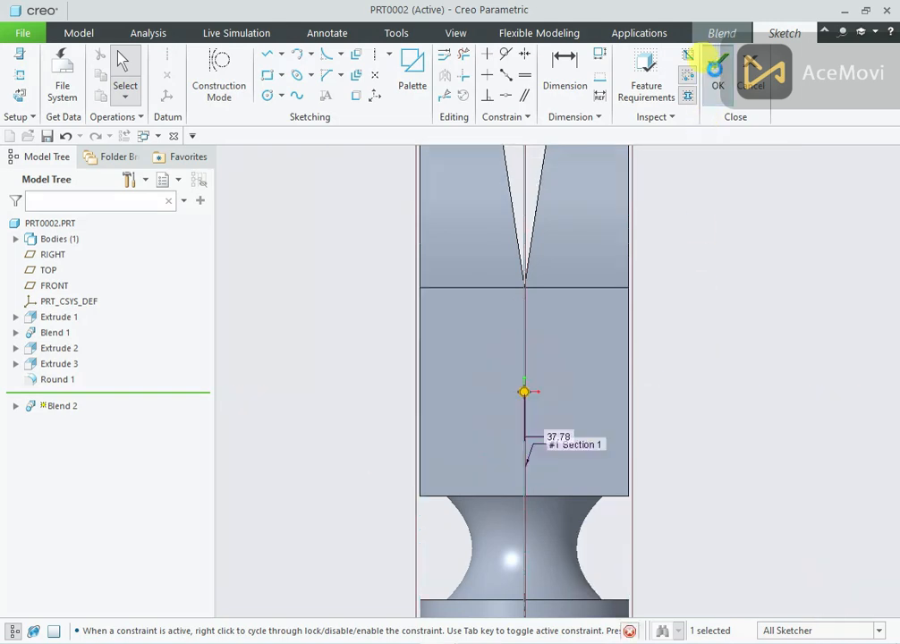
- Locate the blend's Section 2 by reference on the opposite block face and open its sketch in the 2D orientation
middle_drag(648, 337, 510, 337)
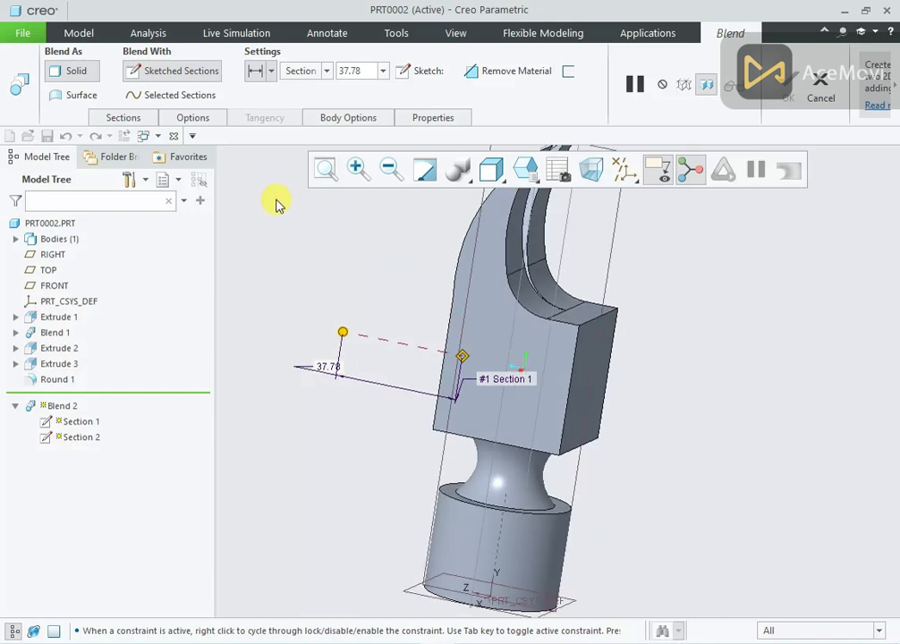
click(120, 117)
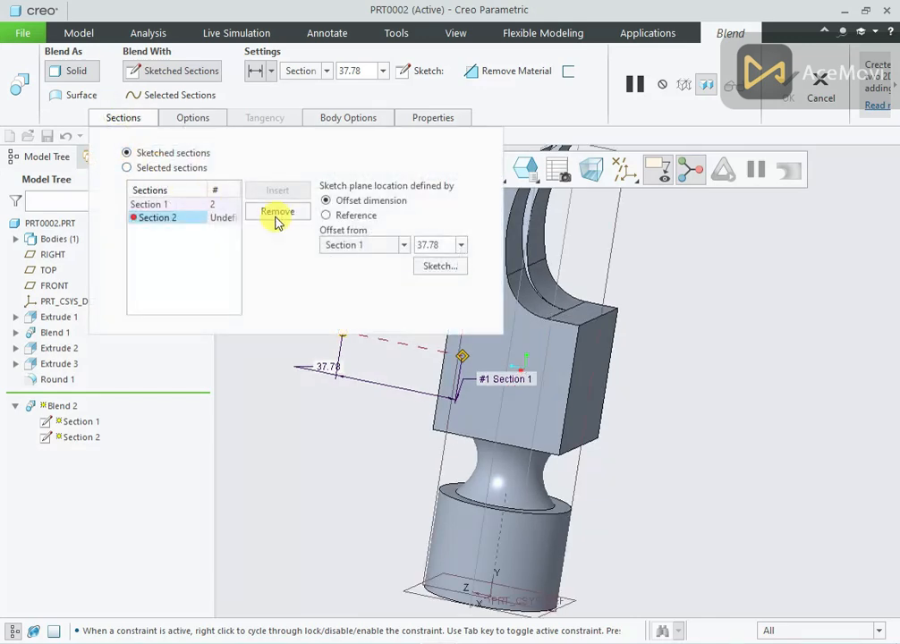
click(326, 215)
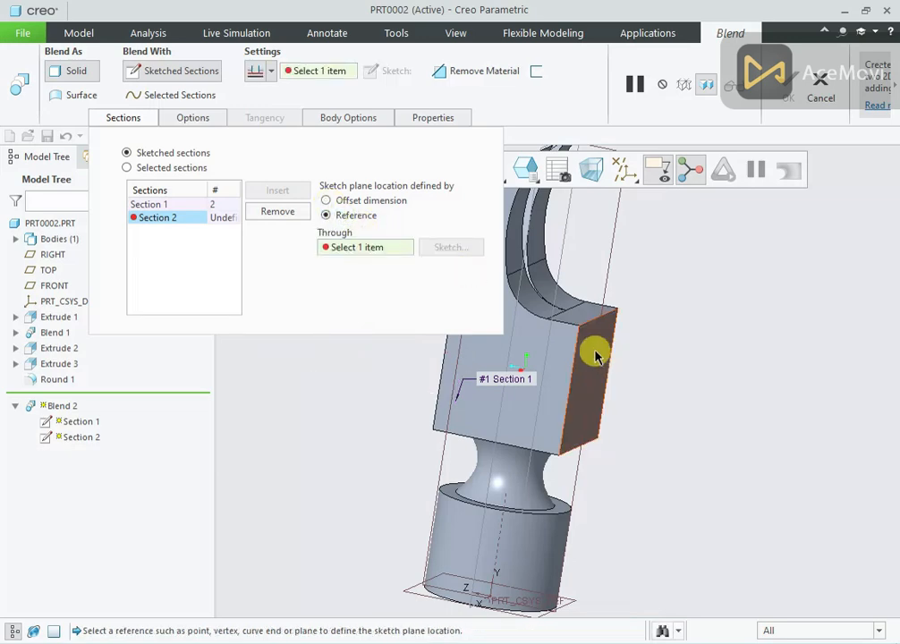
click(597, 356)
click(448, 248)
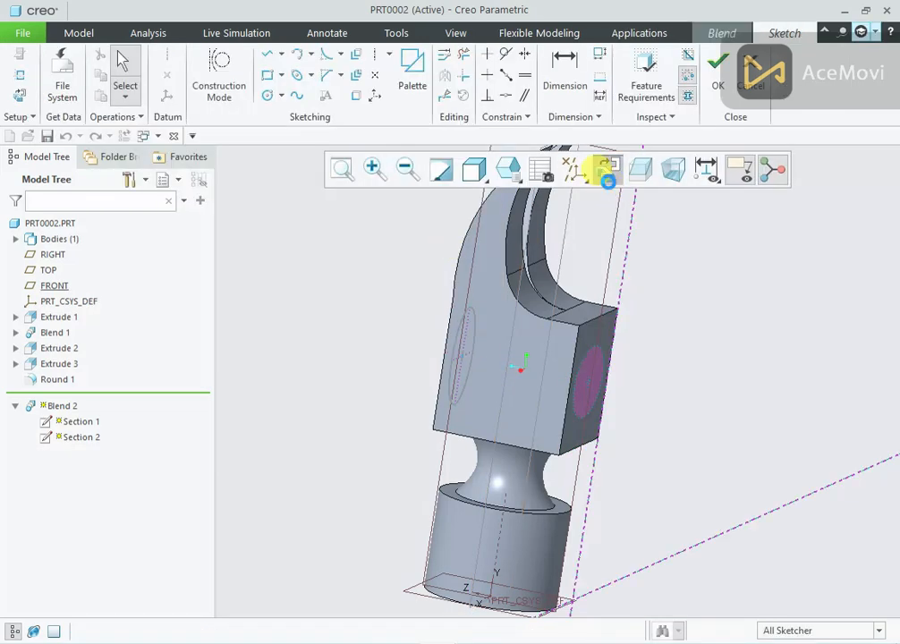
click(606, 171)
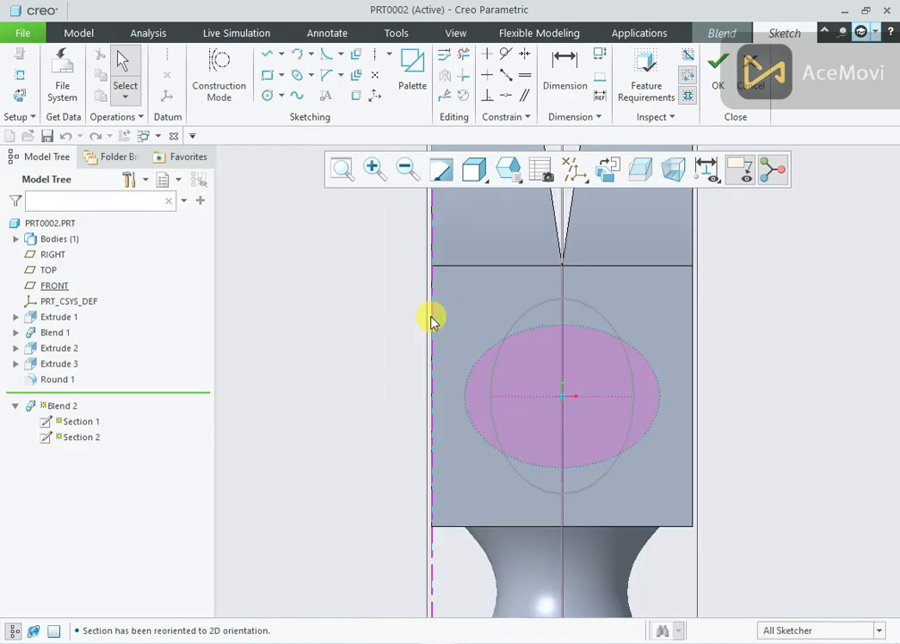
- Add the RIGHT datum plane and the block's other side edge as references of the Section 2 sketch
right_click(355, 308)
click(383, 362)
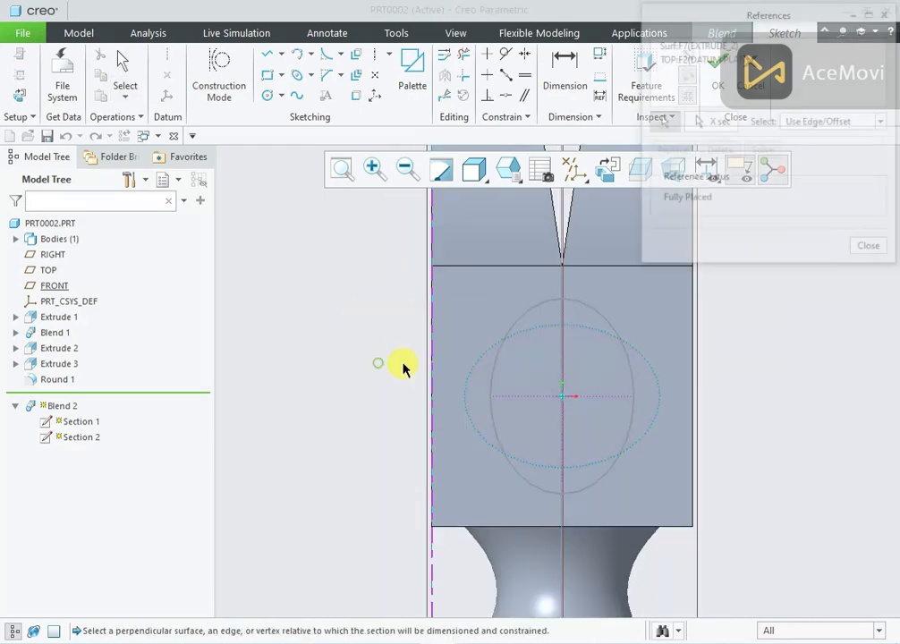
click(563, 365)
click(692, 369)
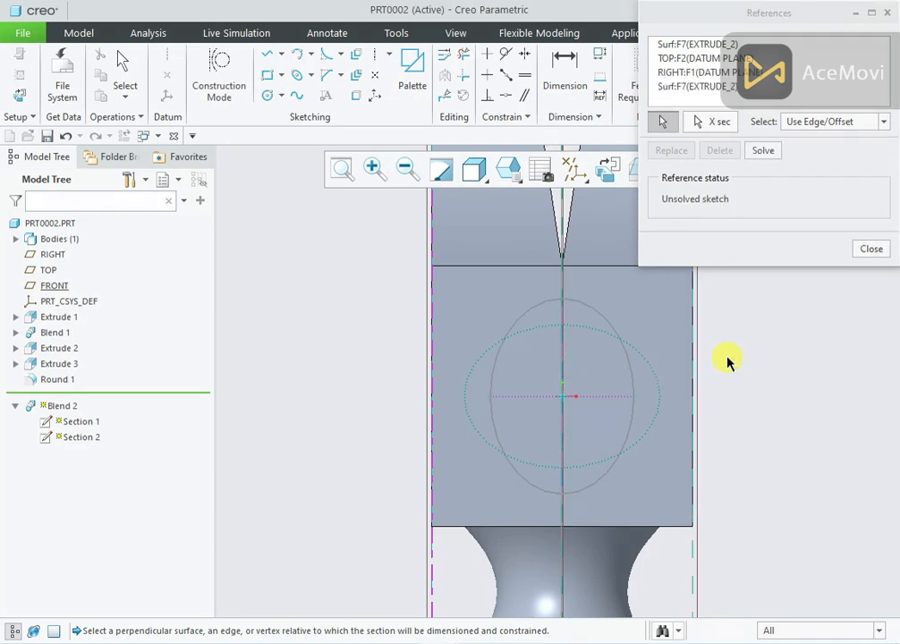
click(867, 250)
- Draw a horizontal centerline through the midpoint of the block's side edge in the Section 2 sketch
right_click(795, 282)
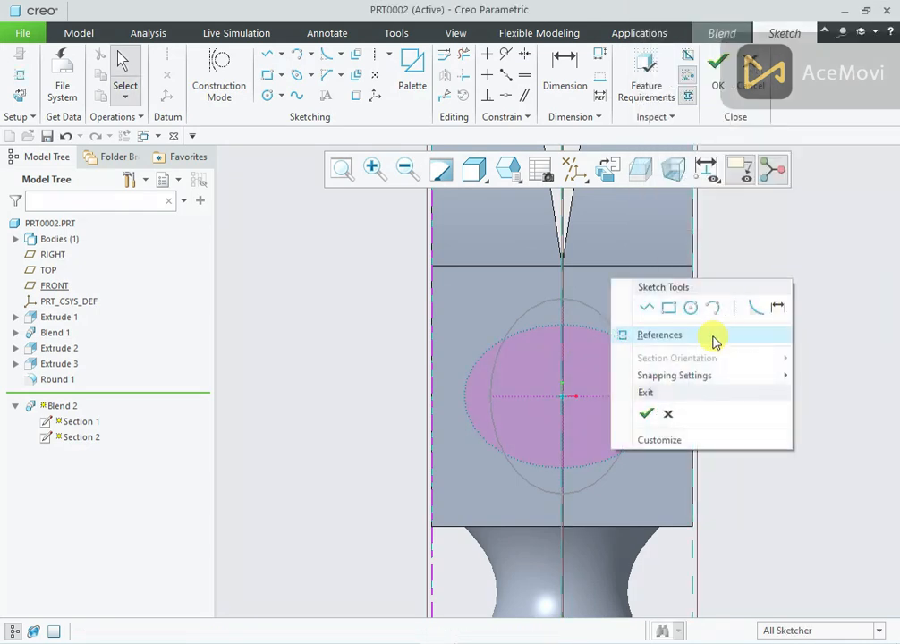
click(734, 307)
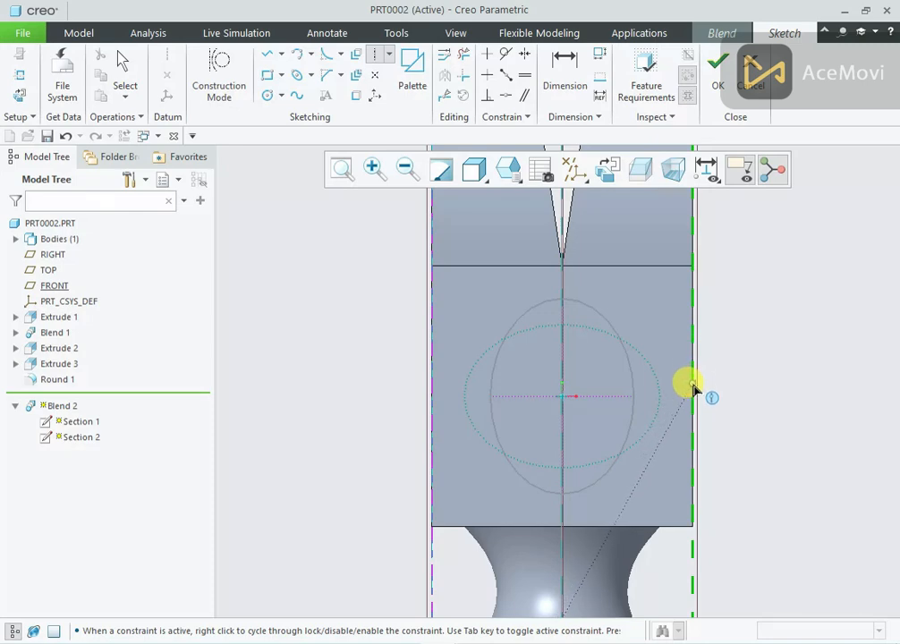
click(694, 394)
click(657, 396)
middle_click(776, 312)
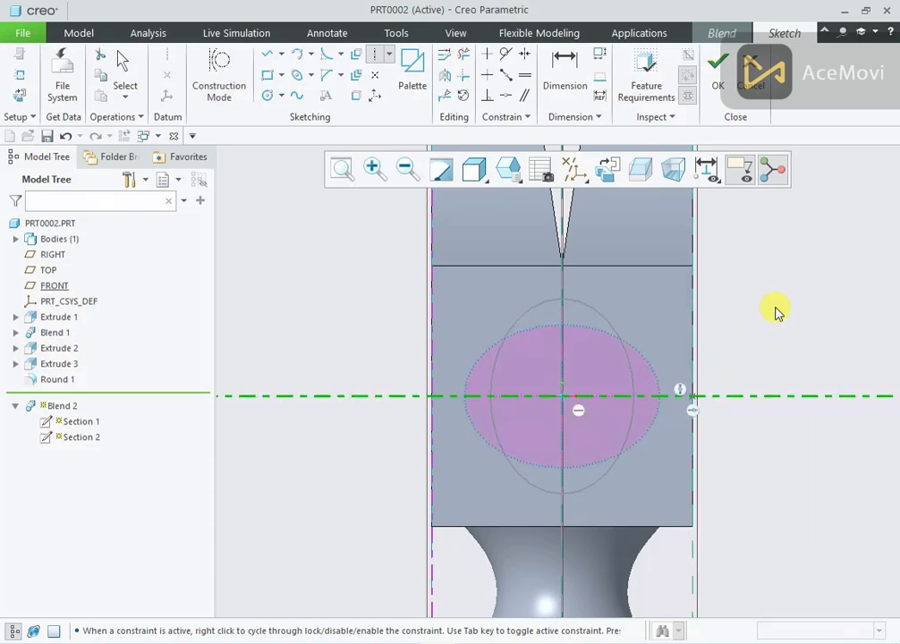
- Draw an ellipse centred on the block face, set its width to 20 and height to 28, and accept the Section 2 sketch
click(297, 75)
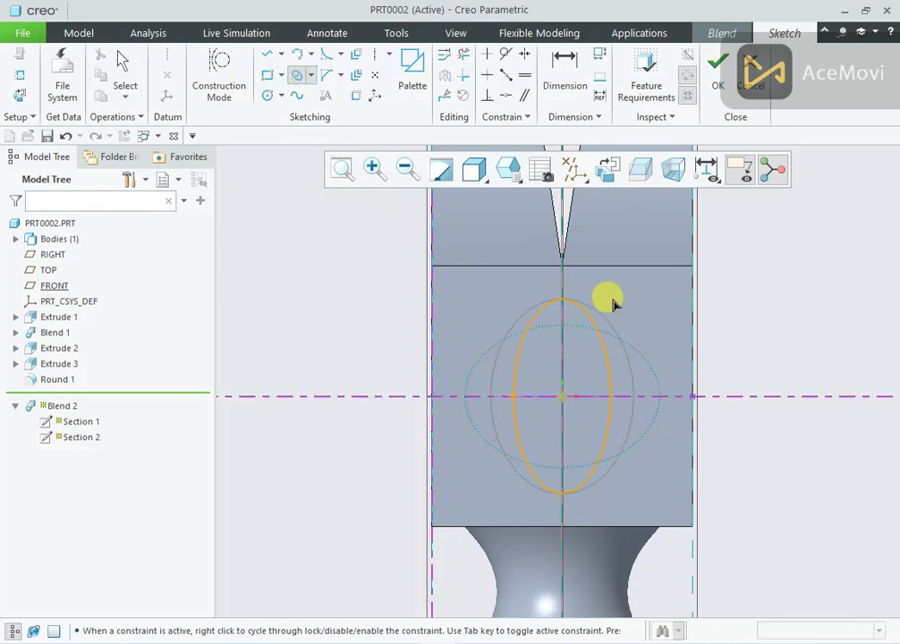
middle_click(569, 375)
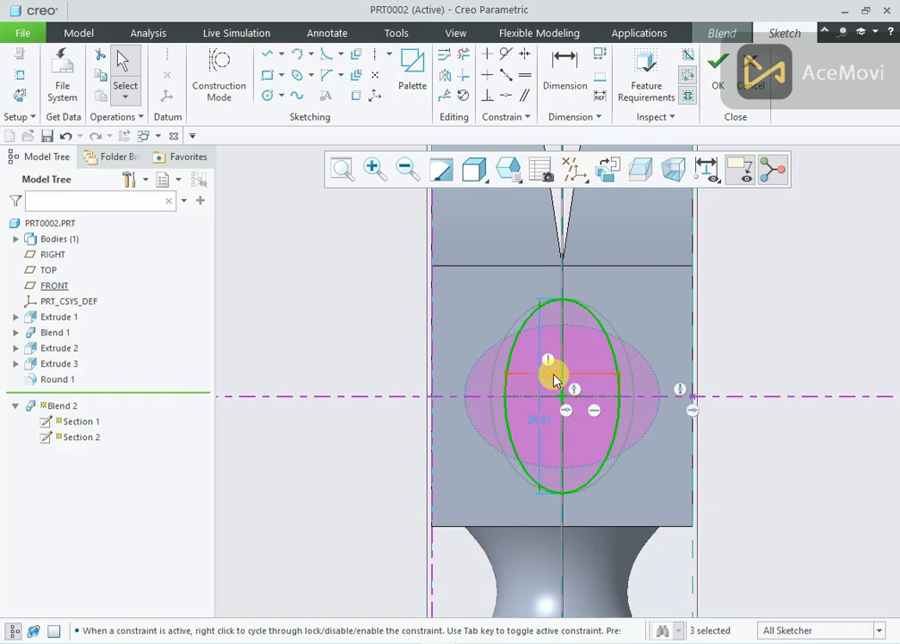
click(555, 380)
middle_click(562, 272)
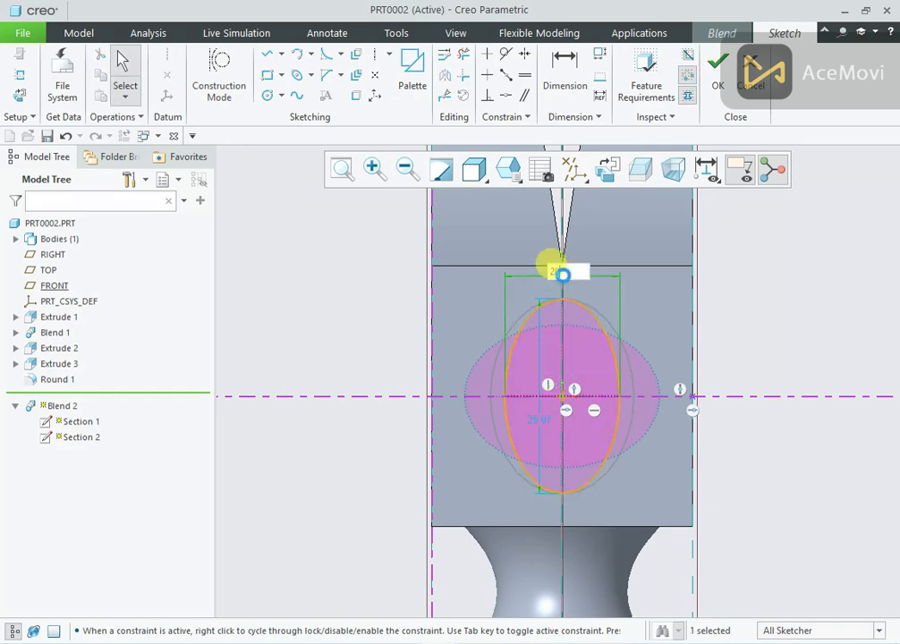
text(20)
key(Return)
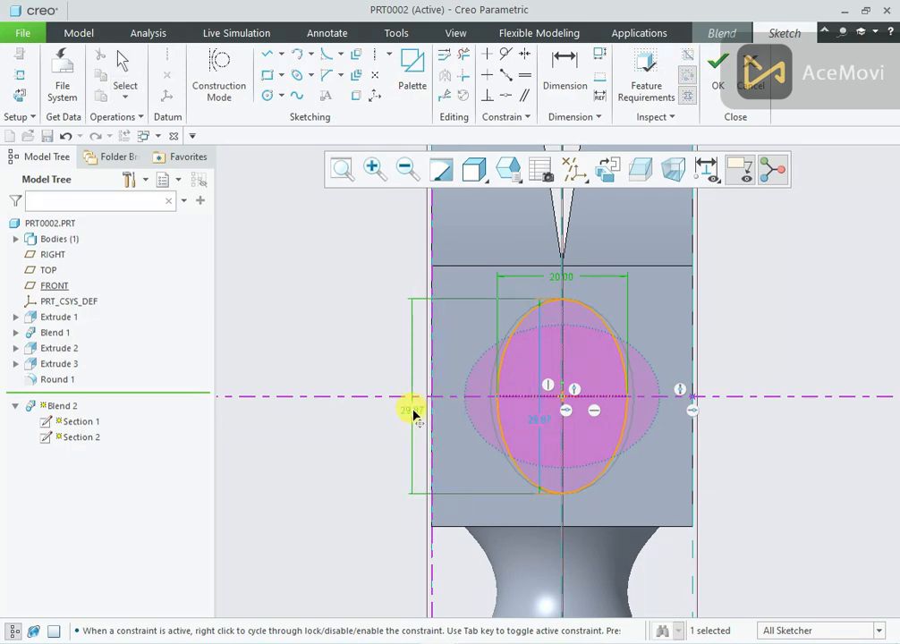
middle_click(409, 408)
key(Return)
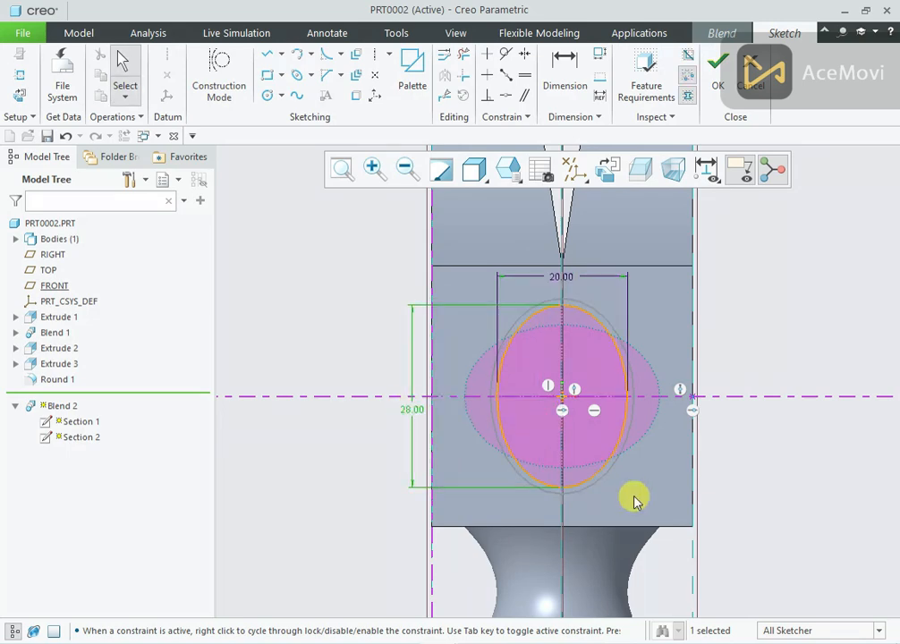
click(718, 72)
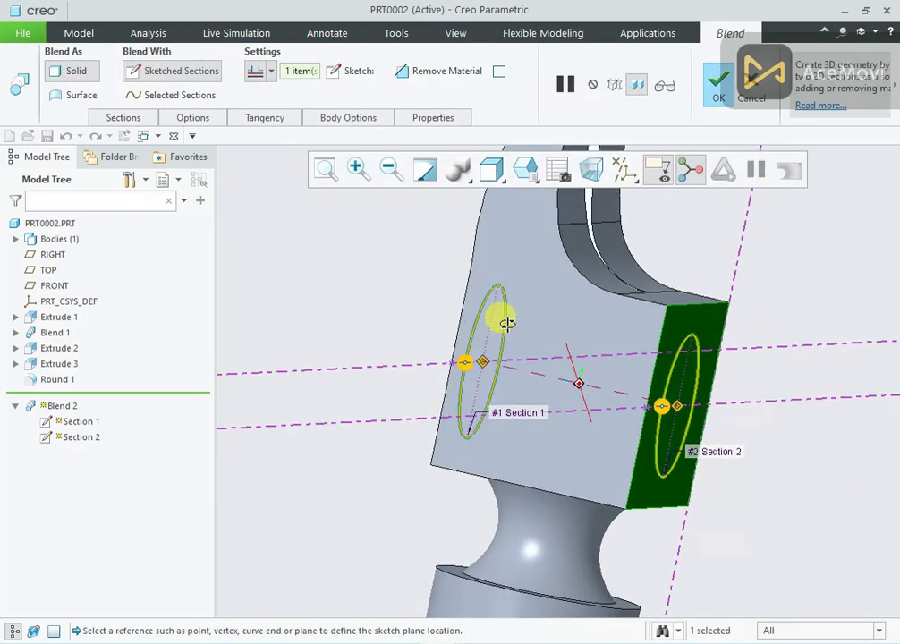
- Make the blend remove material and complete it as the handle hole through the block
click(431, 72)
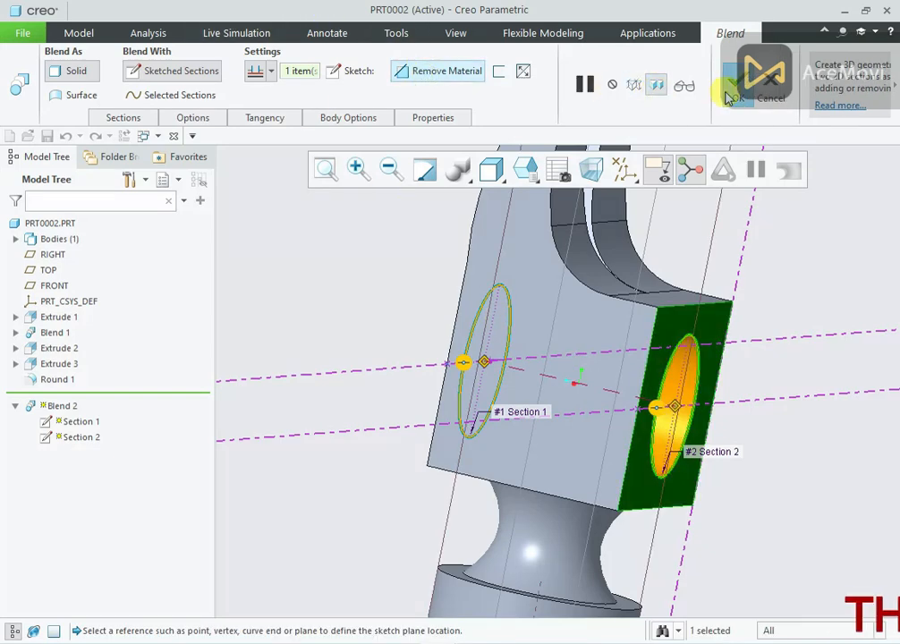
click(737, 87)
middle_drag(412, 364, 434, 321)
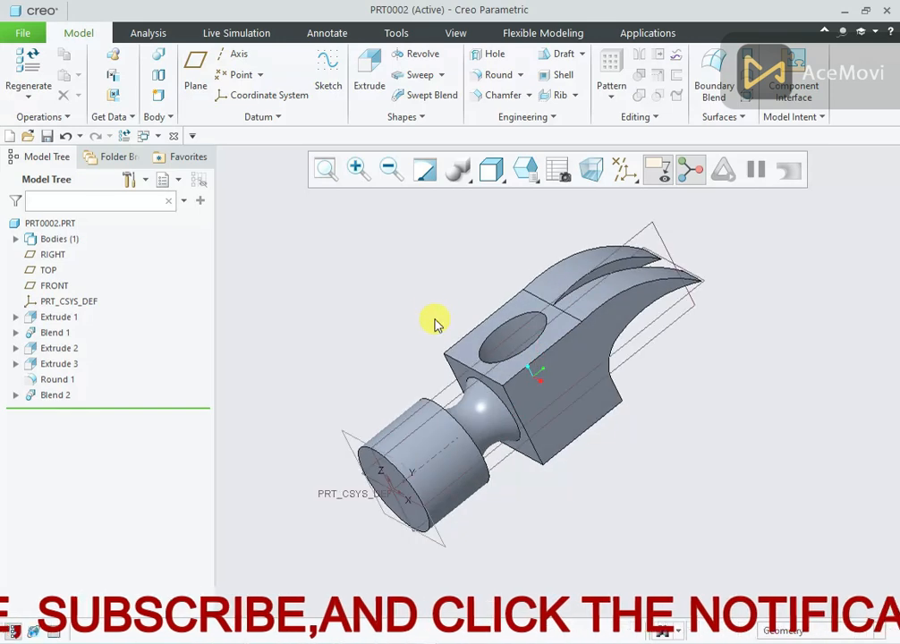
- Turn off the display of all datum features
click(627, 175)
click(637, 196)
scroll(462, 246, up, 3)
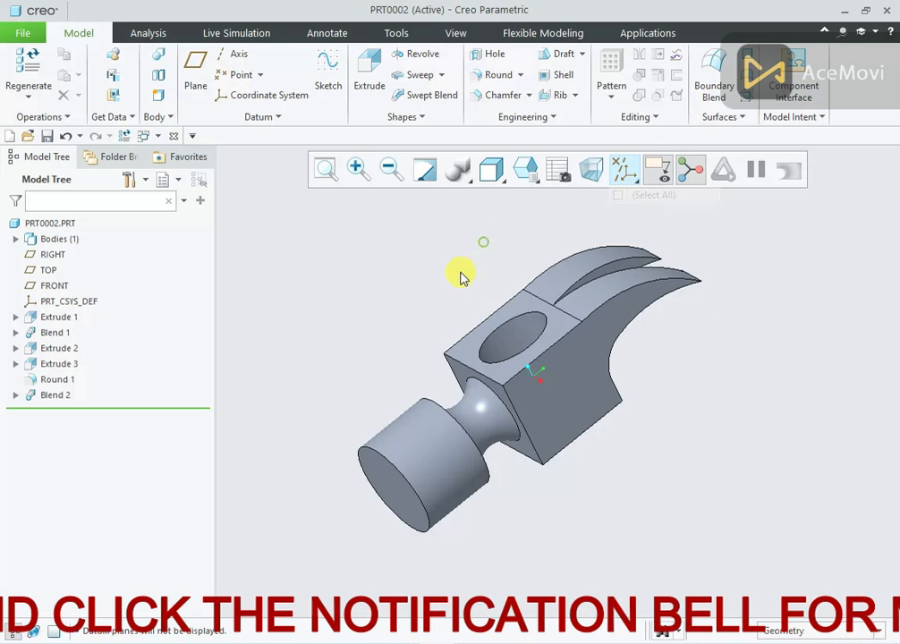
- Round the outer edges of the cylindrical striking head at both ends with a radius of 3
click(490, 75)
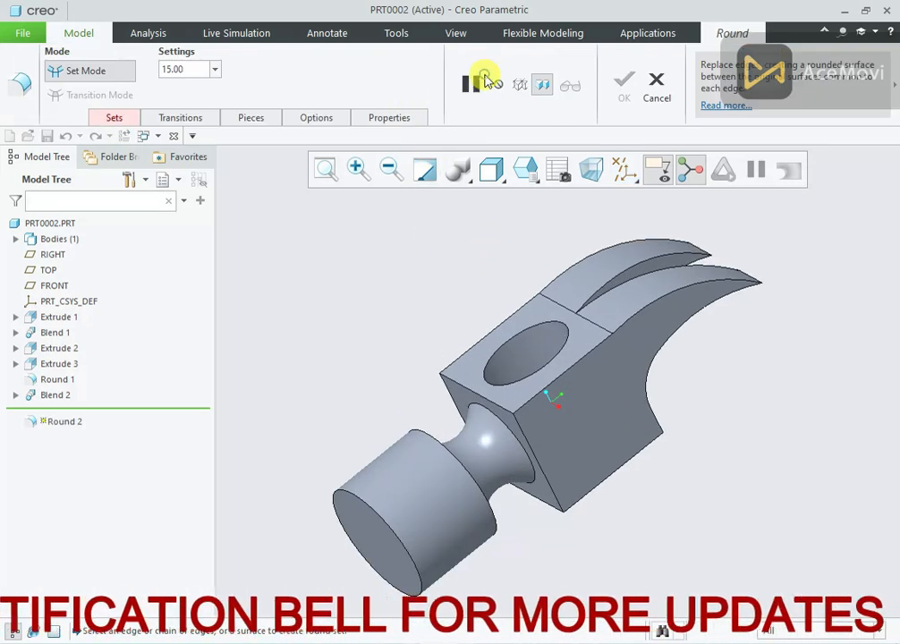
double_click(179, 69)
text(3)
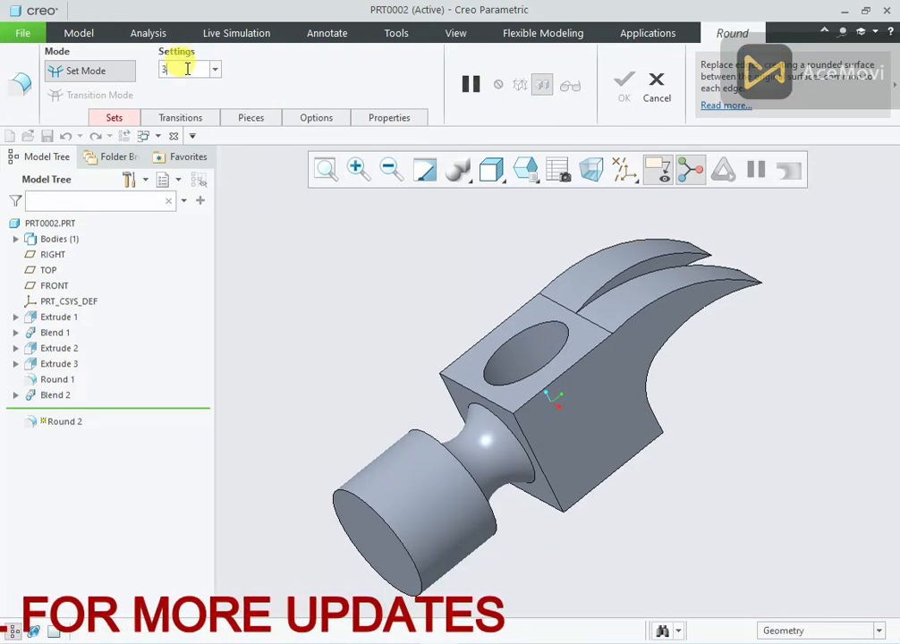
click(347, 498)
middle_drag(349, 482, 294, 439)
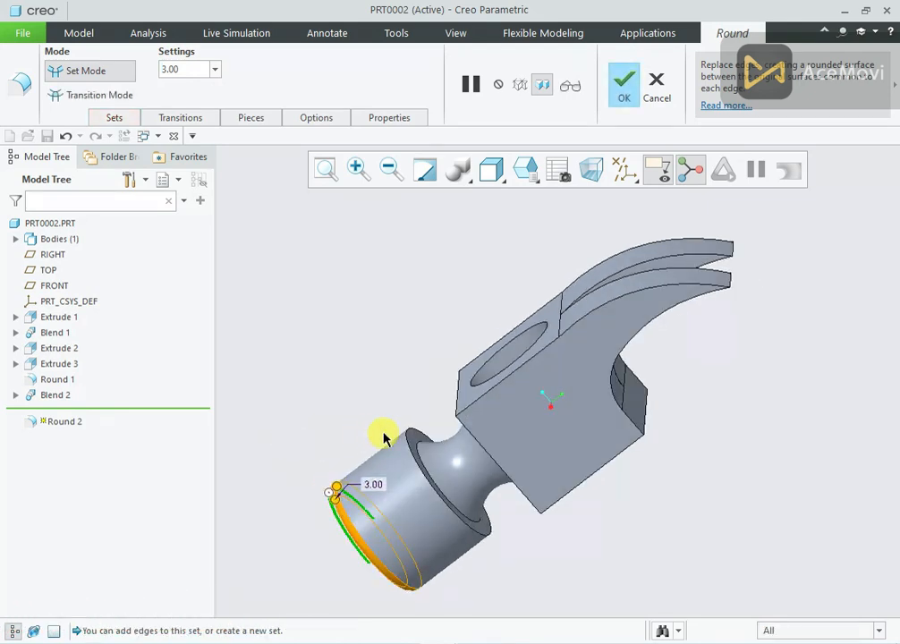
ctrl+click(410, 433)
middle_drag(410, 433, 482, 239)
click(624, 86)
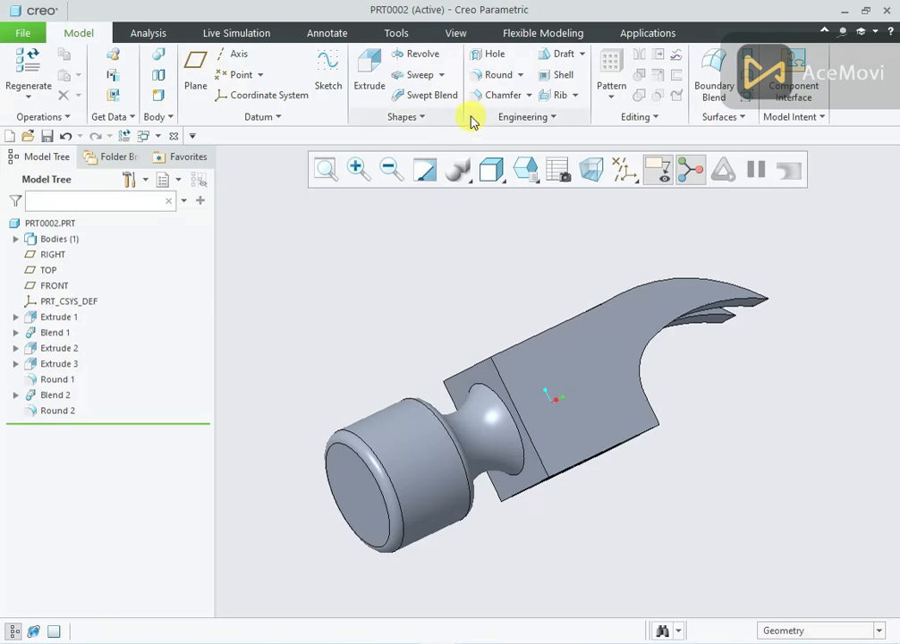
- Start a round with radius 1 and select the circular edges at both ends of the neck
click(495, 74)
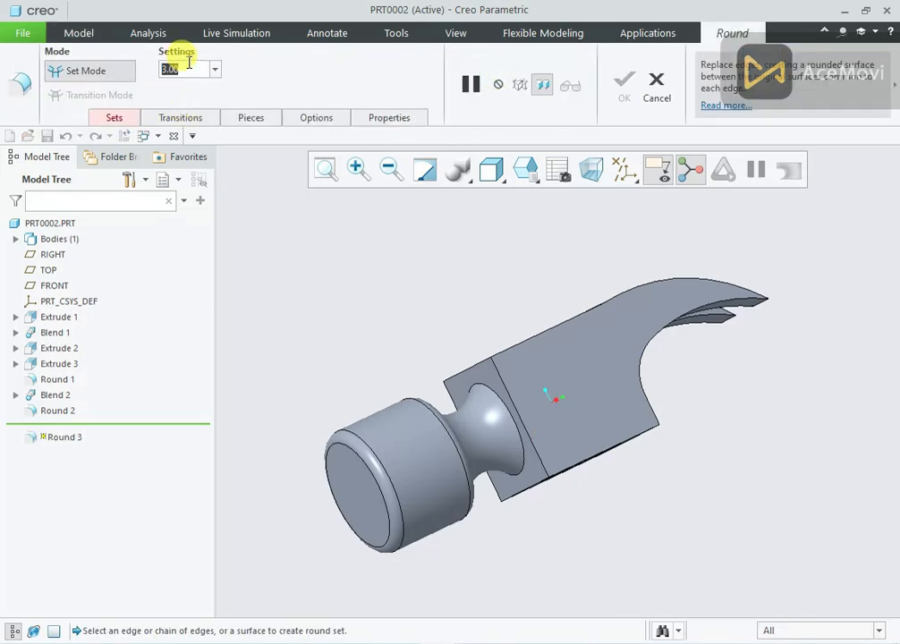
text(1.00)
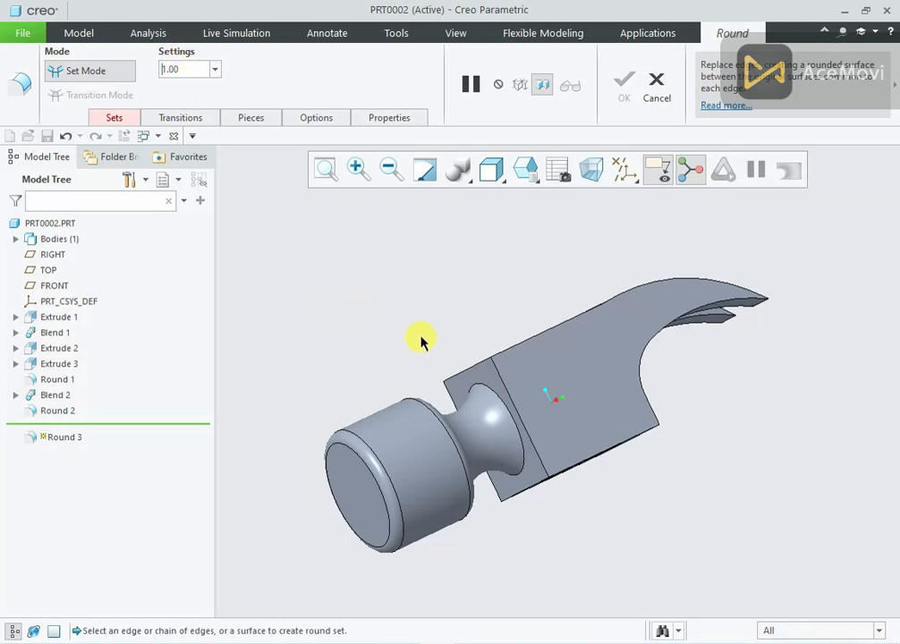
middle_drag(420, 340, 461, 322)
click(413, 411)
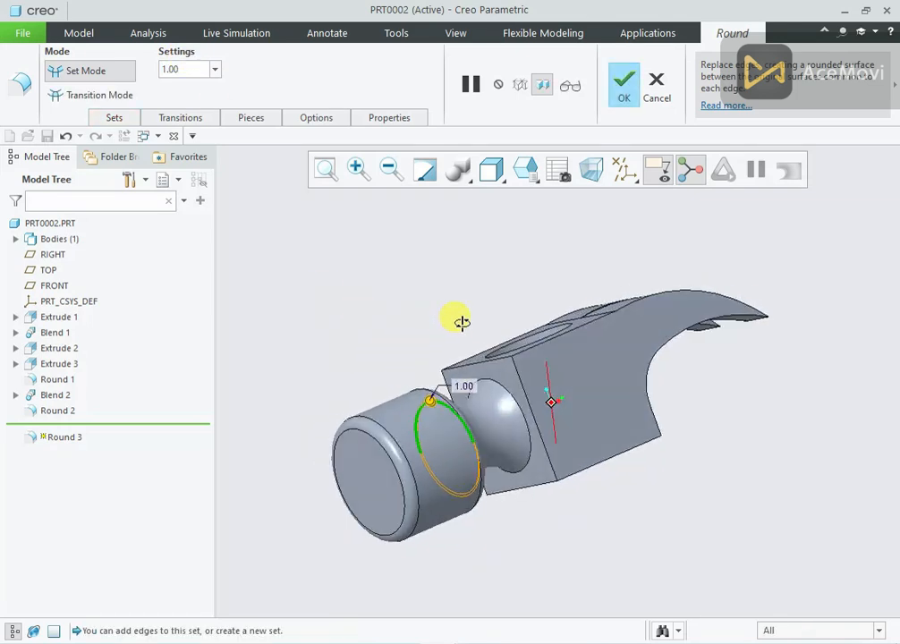
ctrl+click(496, 380)
- Add the block's neck-side face edges, its lower long edge and the claw's inner curved edge to the radius 1 round
ctrl+click(496, 364)
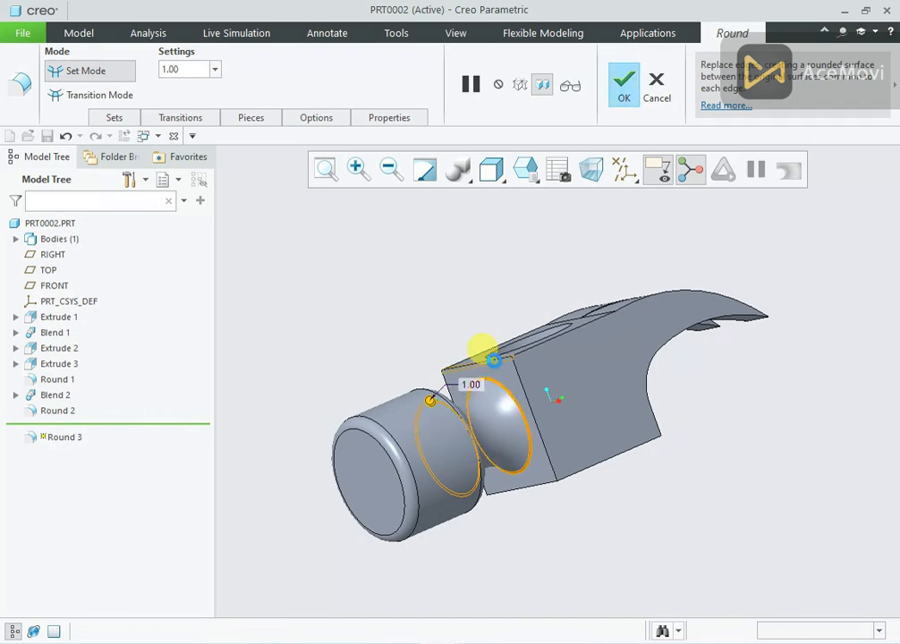
ctrl+click(519, 382)
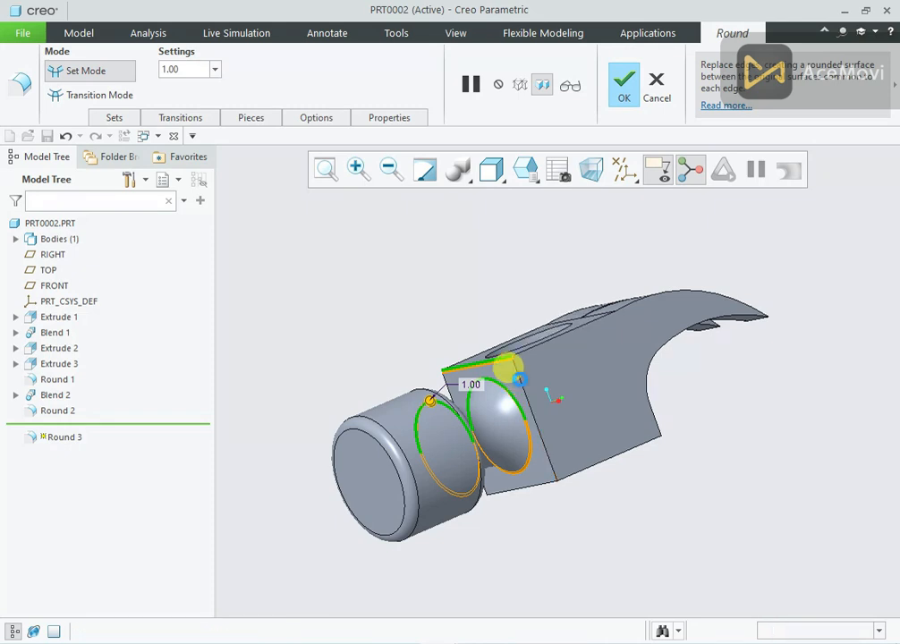
ctrl+click(505, 495)
ctrl+click(584, 468)
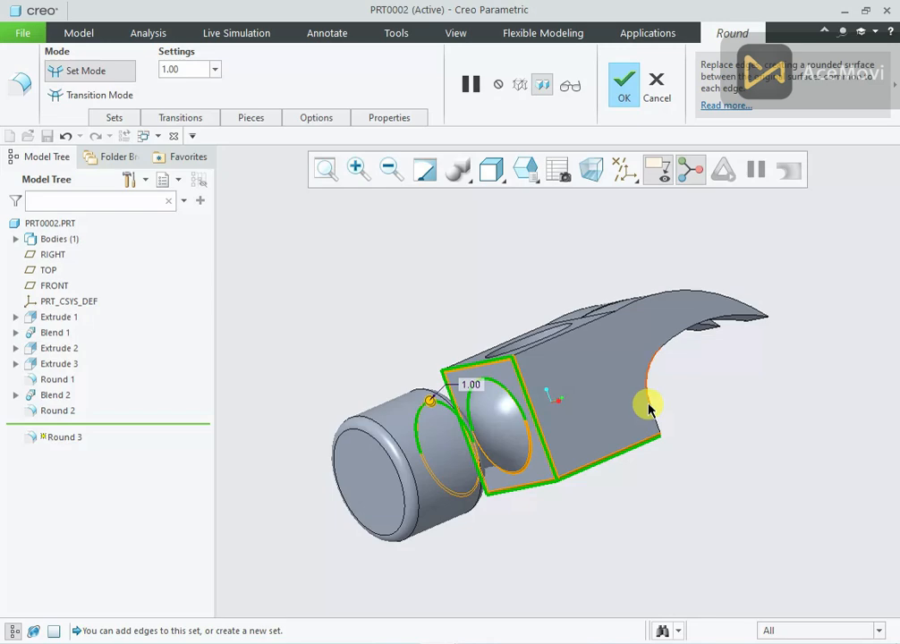
ctrl+click(648, 406)
- Add the block's upper long edge, the claws' outer curved edges and the claw split edges to the round, and complete it
middle_drag(555, 345, 502, 281)
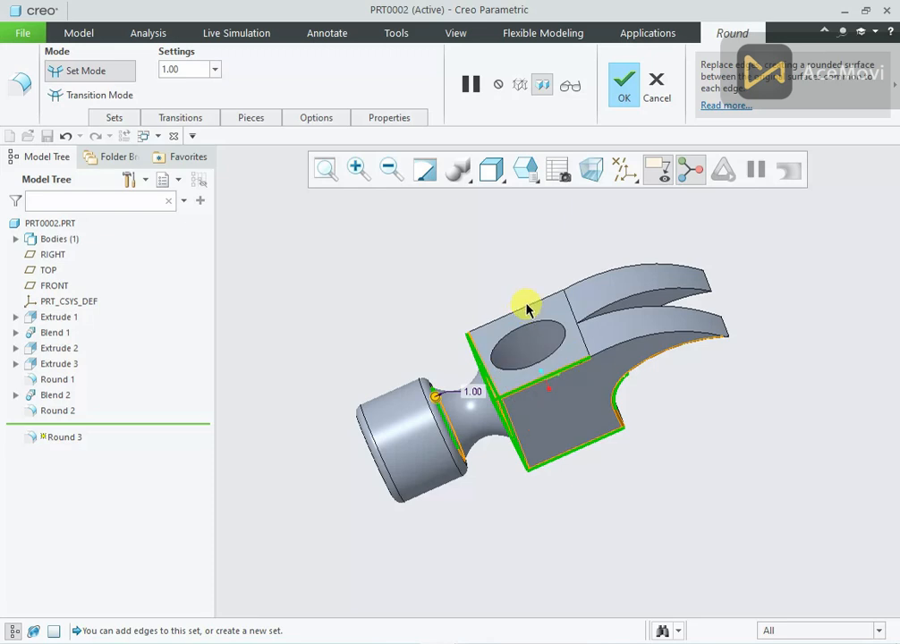
ctrl+click(526, 306)
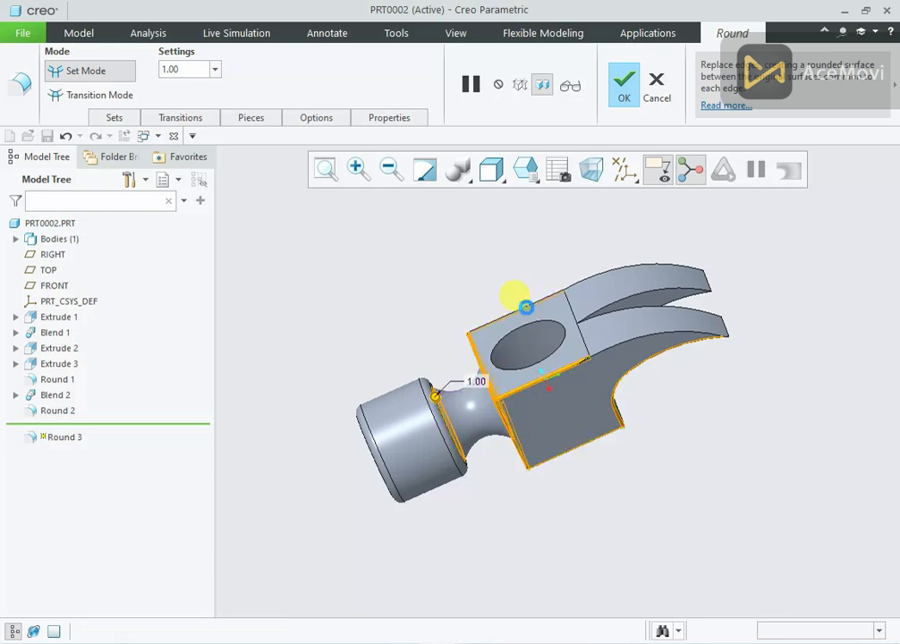
ctrl+click(611, 280)
ctrl+click(632, 345)
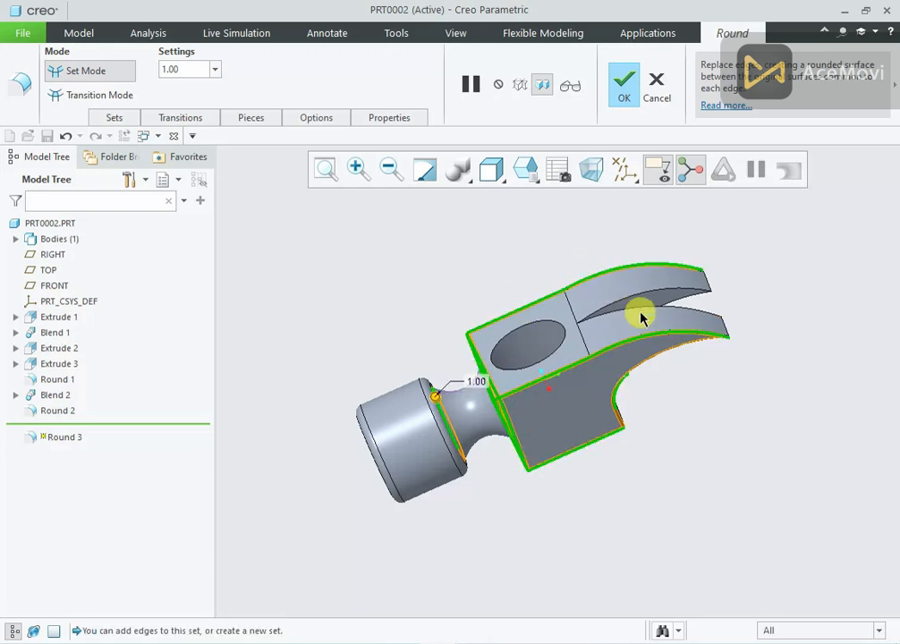
ctrl+click(641, 312)
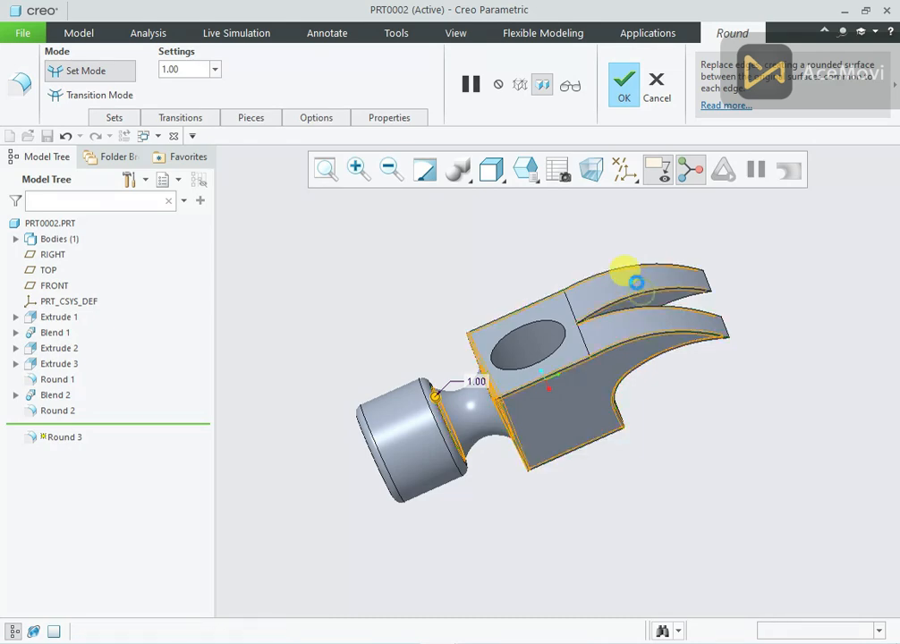
middle_drag(561, 259, 555, 206)
middle_drag(530, 143, 617, 242)
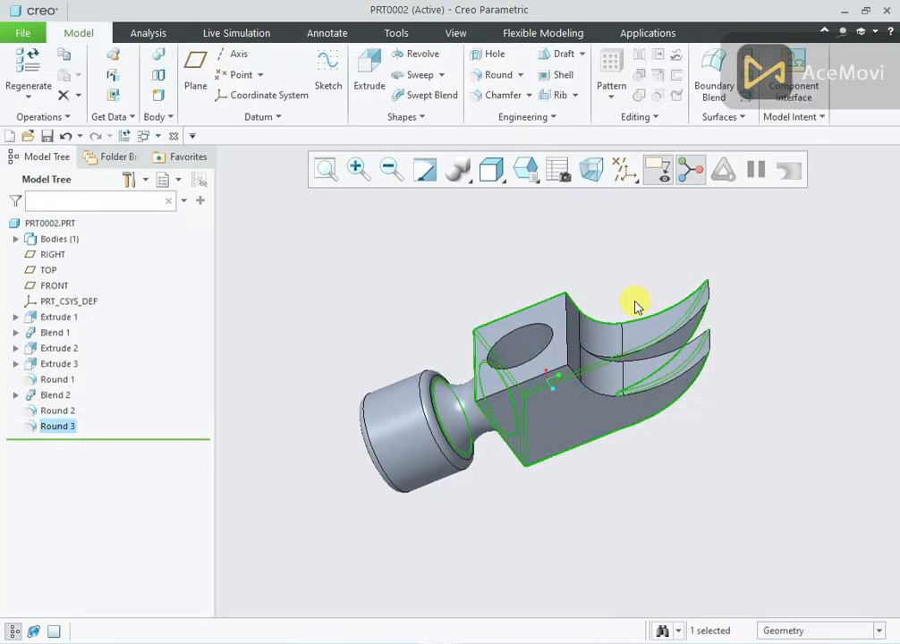
- Redefine Round 3 to include the remaining block edges and the inner curved claw edge on the opposite side
middle_drag(634, 303, 661, 317)
click(639, 285)
scroll(637, 285, down, 2)
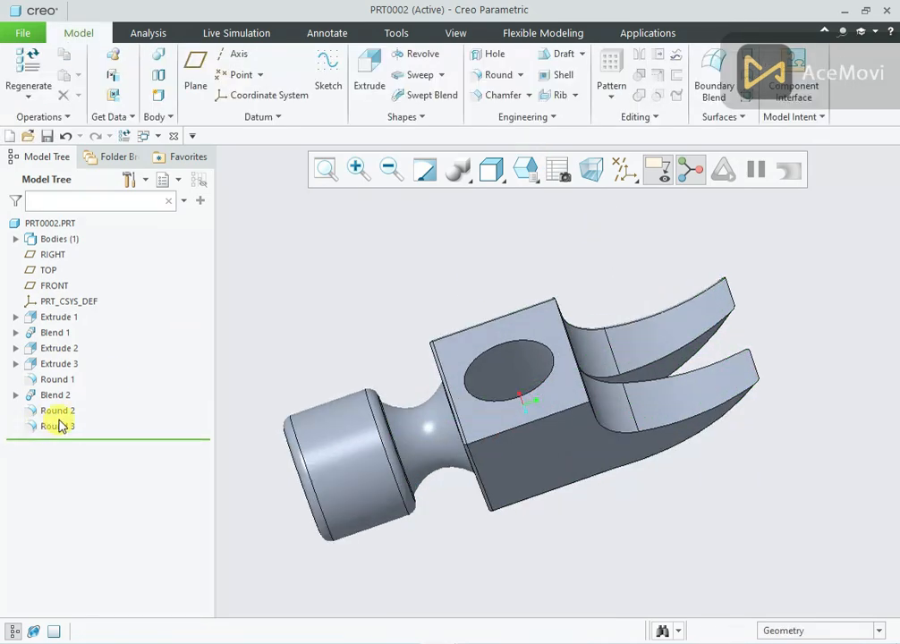
click(59, 425)
click(89, 351)
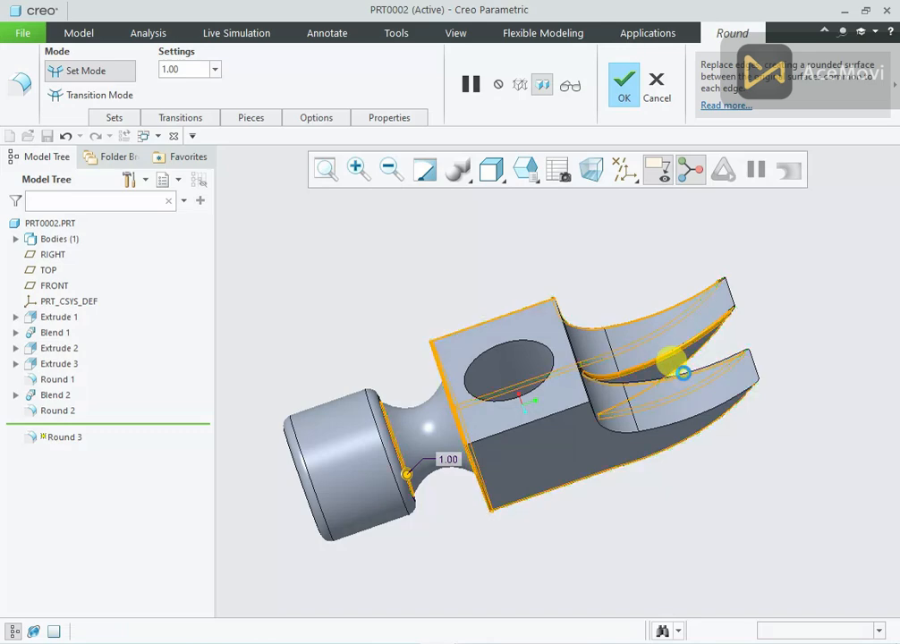
middle_drag(580, 281, 549, 281)
ctrl+click(529, 314)
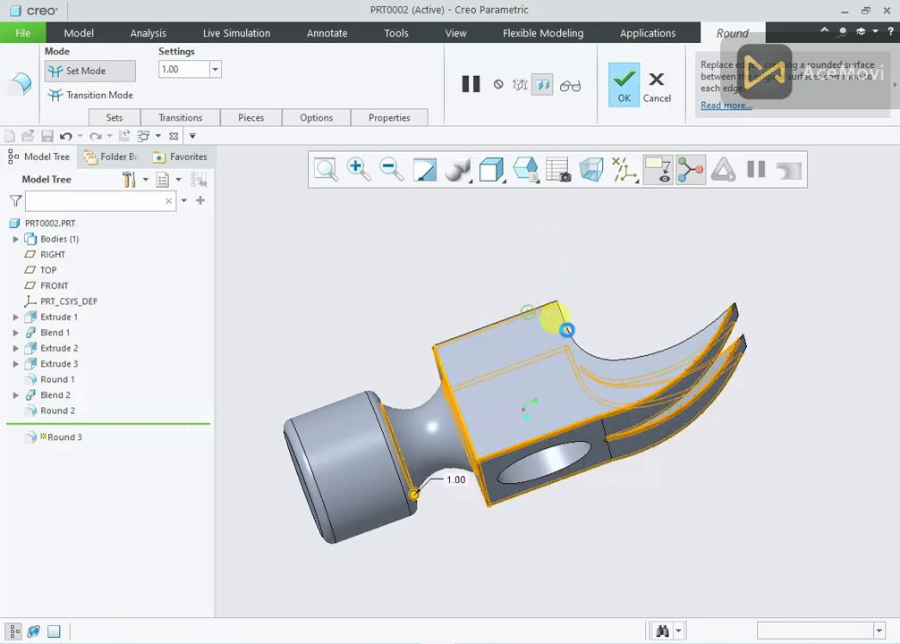
ctrl+click(572, 339)
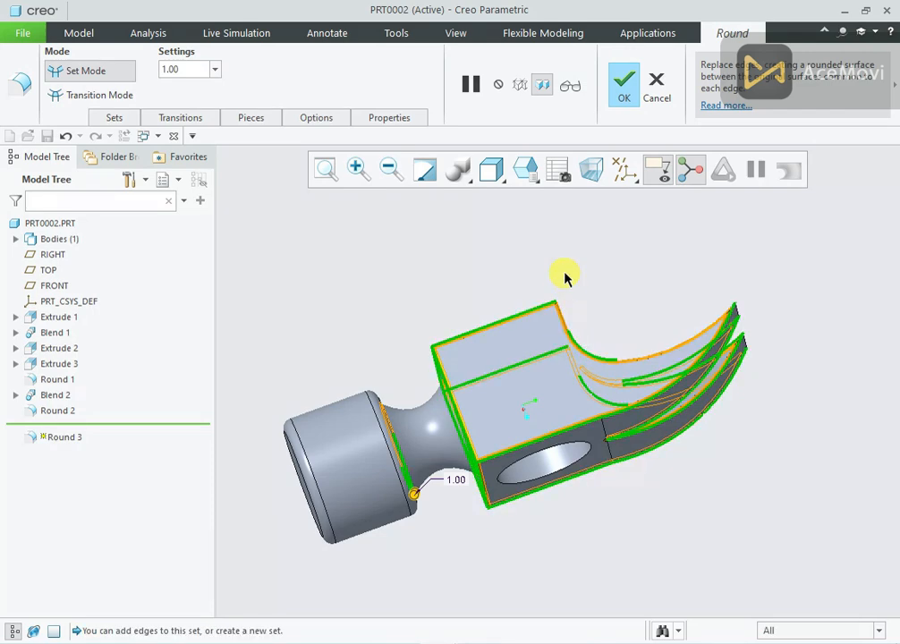
middle_drag(559, 259, 521, 269)
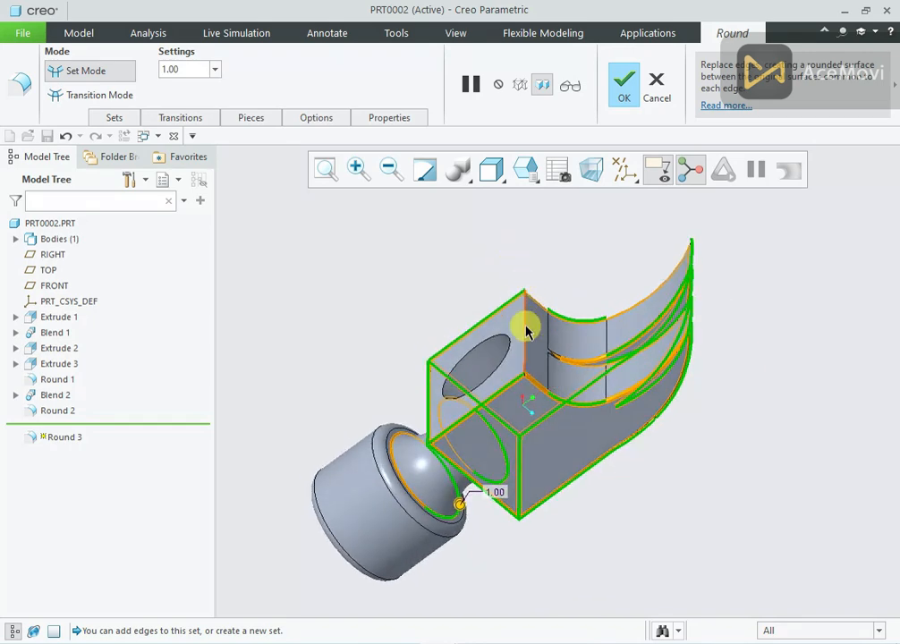
click(625, 101)
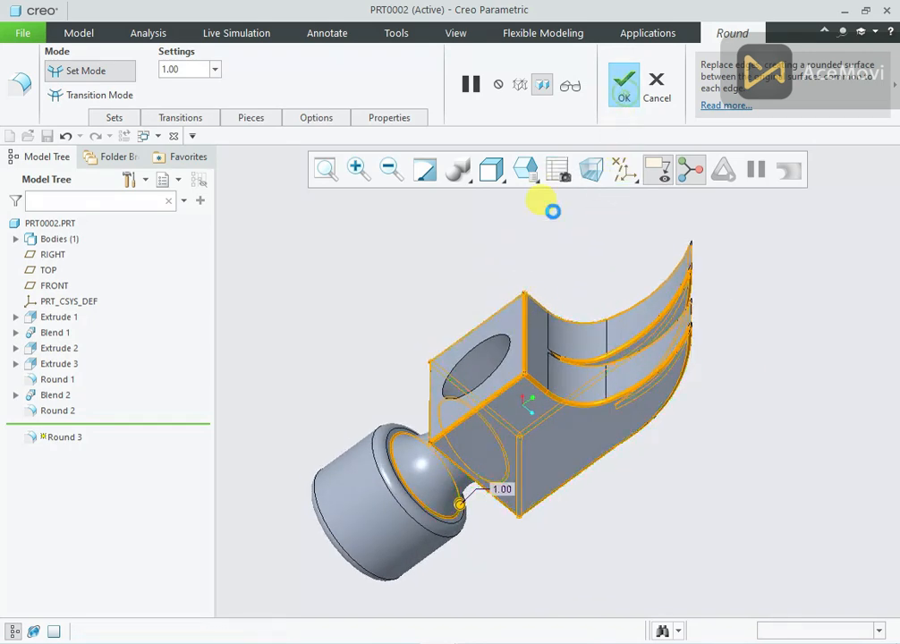
mouse_move(530, 239)
middle_down()
mouse_move(597, 253)
mouse_move(547, 237)
middle_up()
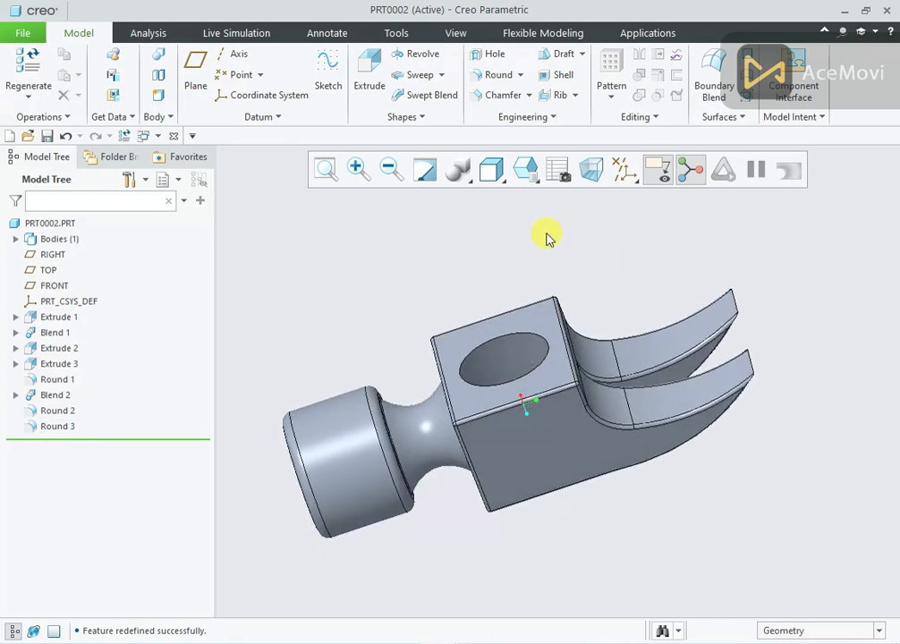
- Chamfer the handle hole edges in two O X O sets, 1.00 on the lower opening and 3.00 on the upper opening
click(487, 94)
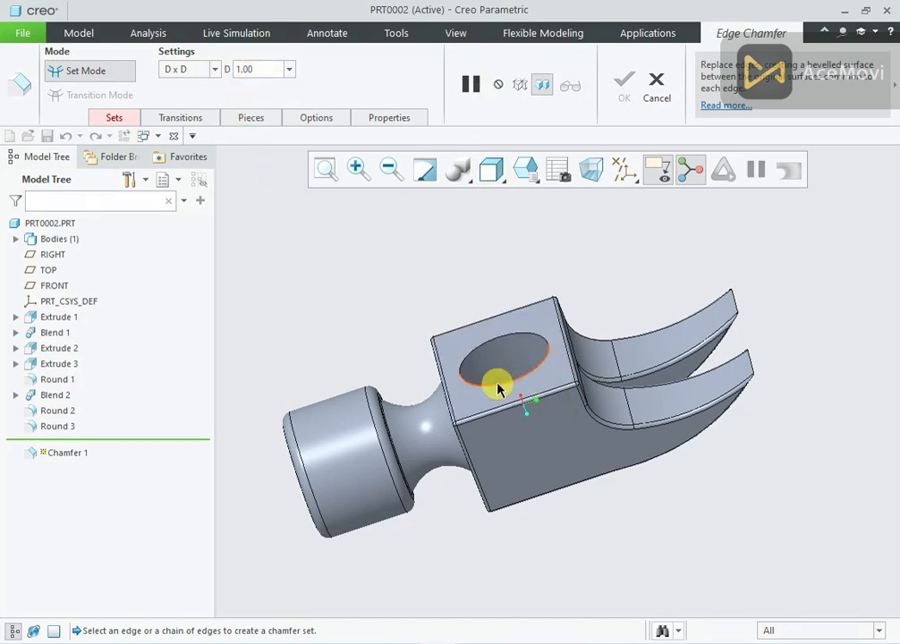
click(499, 344)
middle_drag(548, 260, 573, 289)
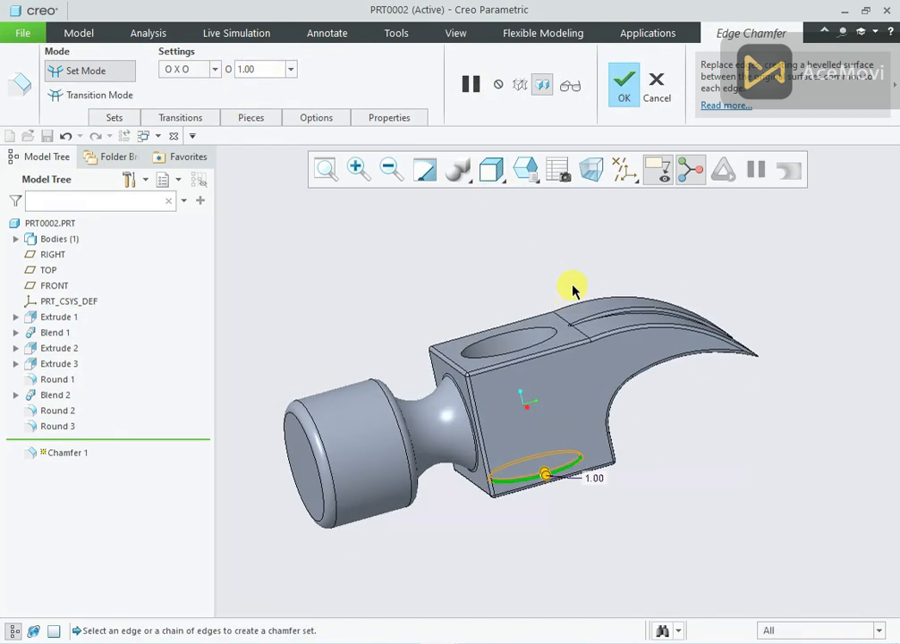
click(116, 118)
click(126, 167)
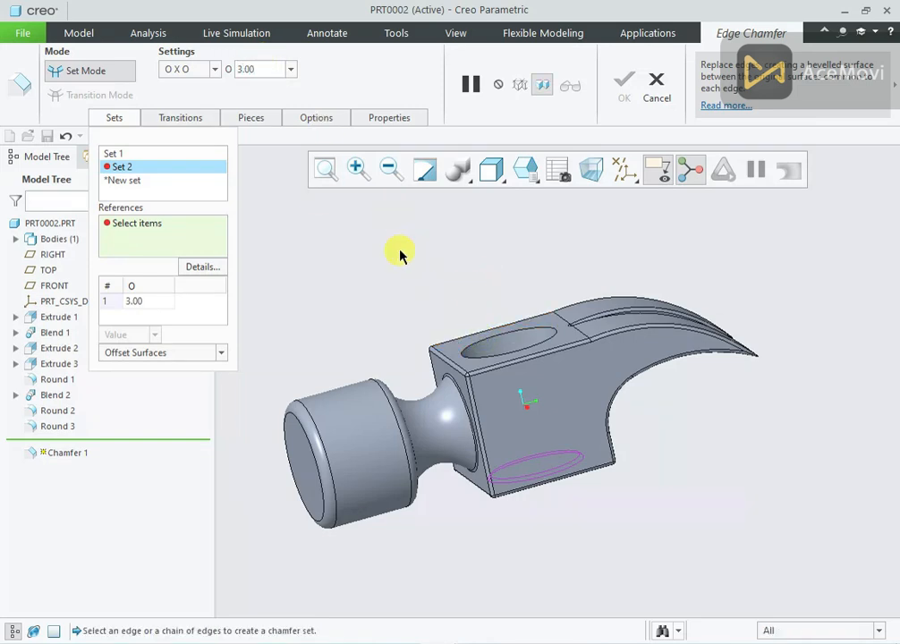
click(503, 343)
click(629, 89)
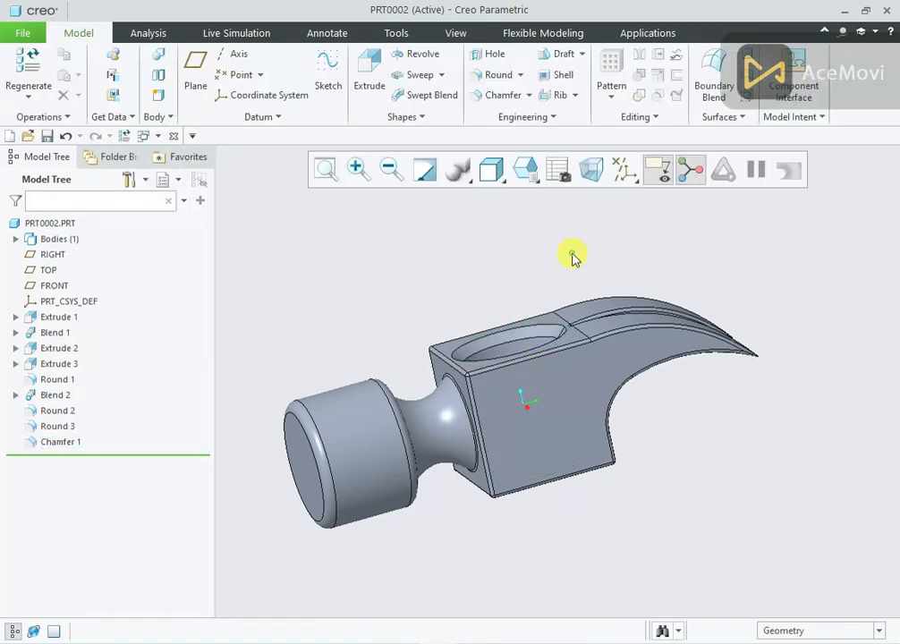
- Apply a dark grey appearance to the whole part, using the Part selection filter
middle_drag(573, 256, 512, 288)
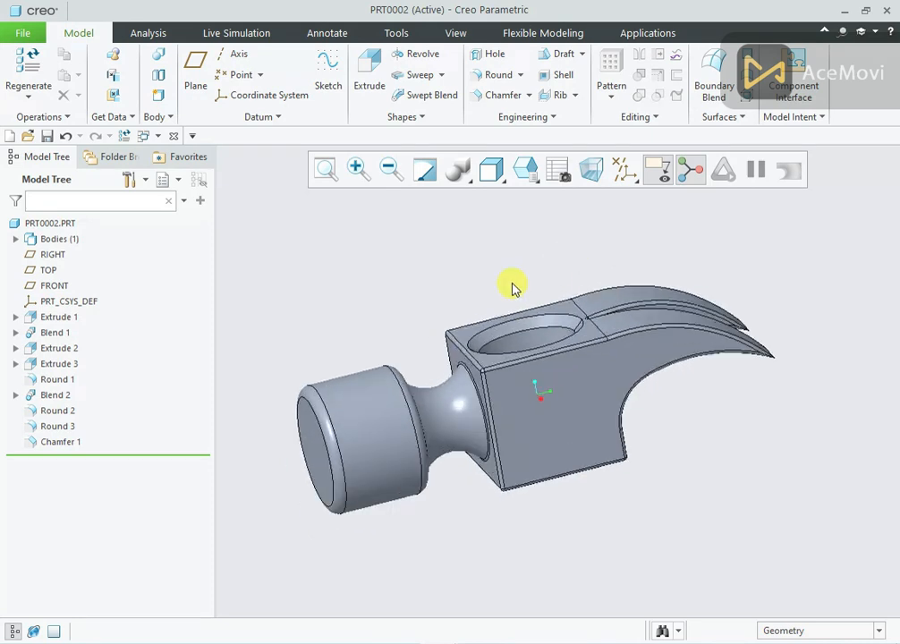
click(455, 33)
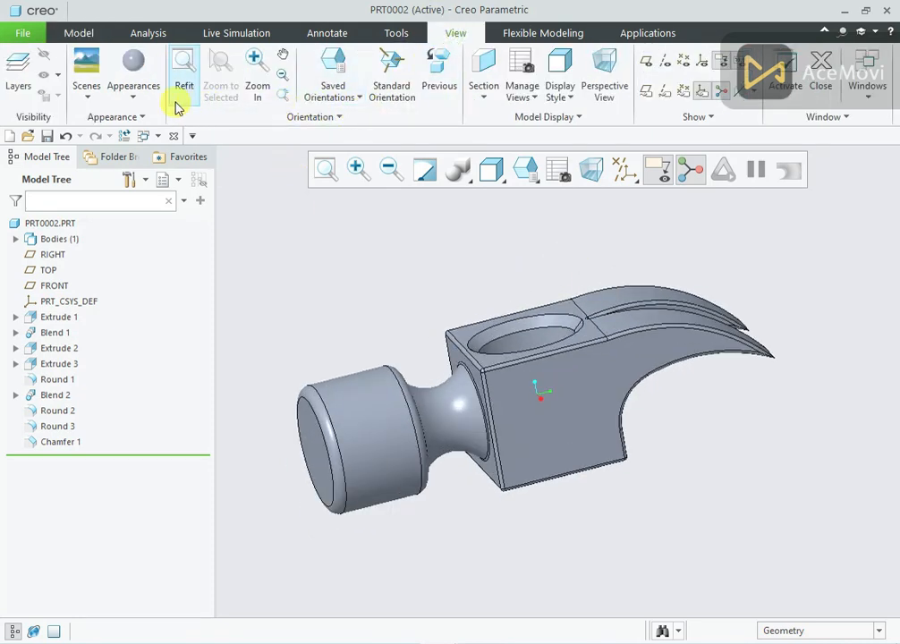
click(134, 76)
click(266, 394)
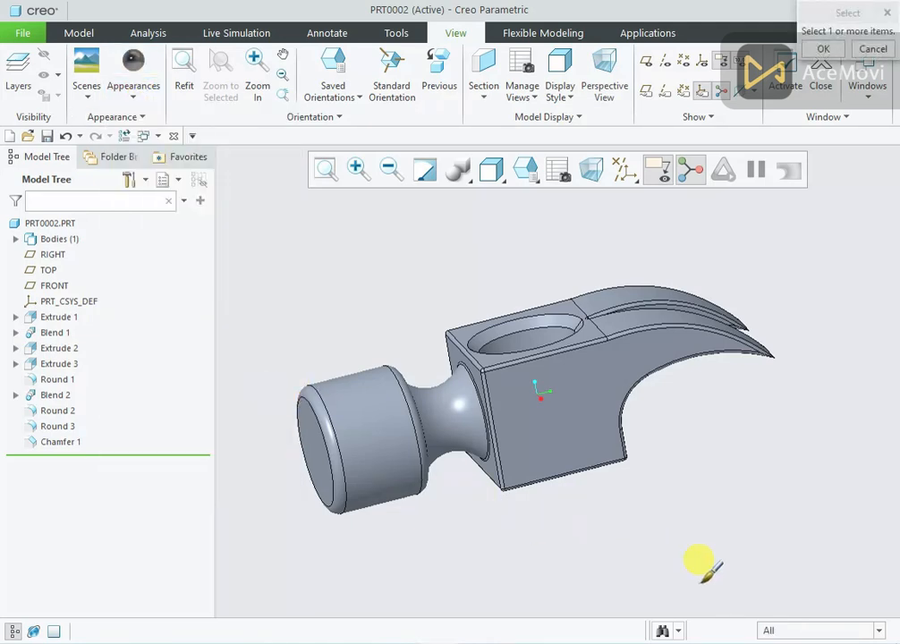
click(801, 630)
click(774, 614)
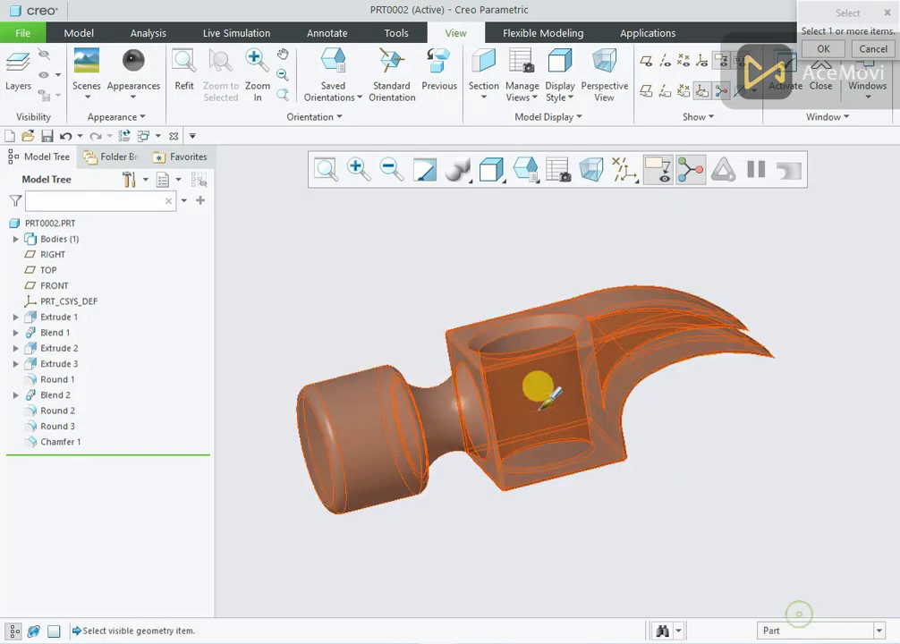
click(536, 387)
click(821, 47)
middle_drag(633, 235, 829, 295)
middle_drag(830, 295, 715, 295)
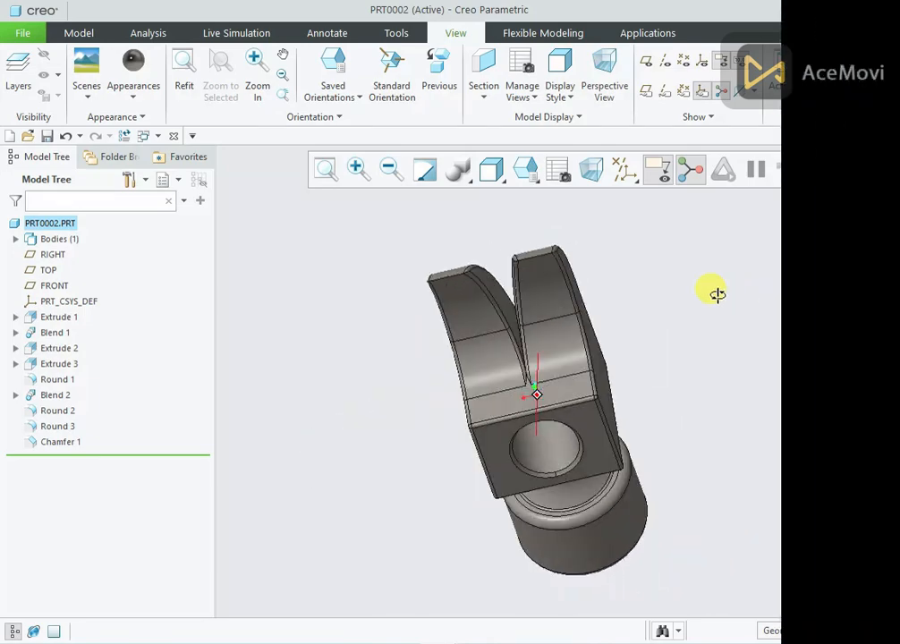